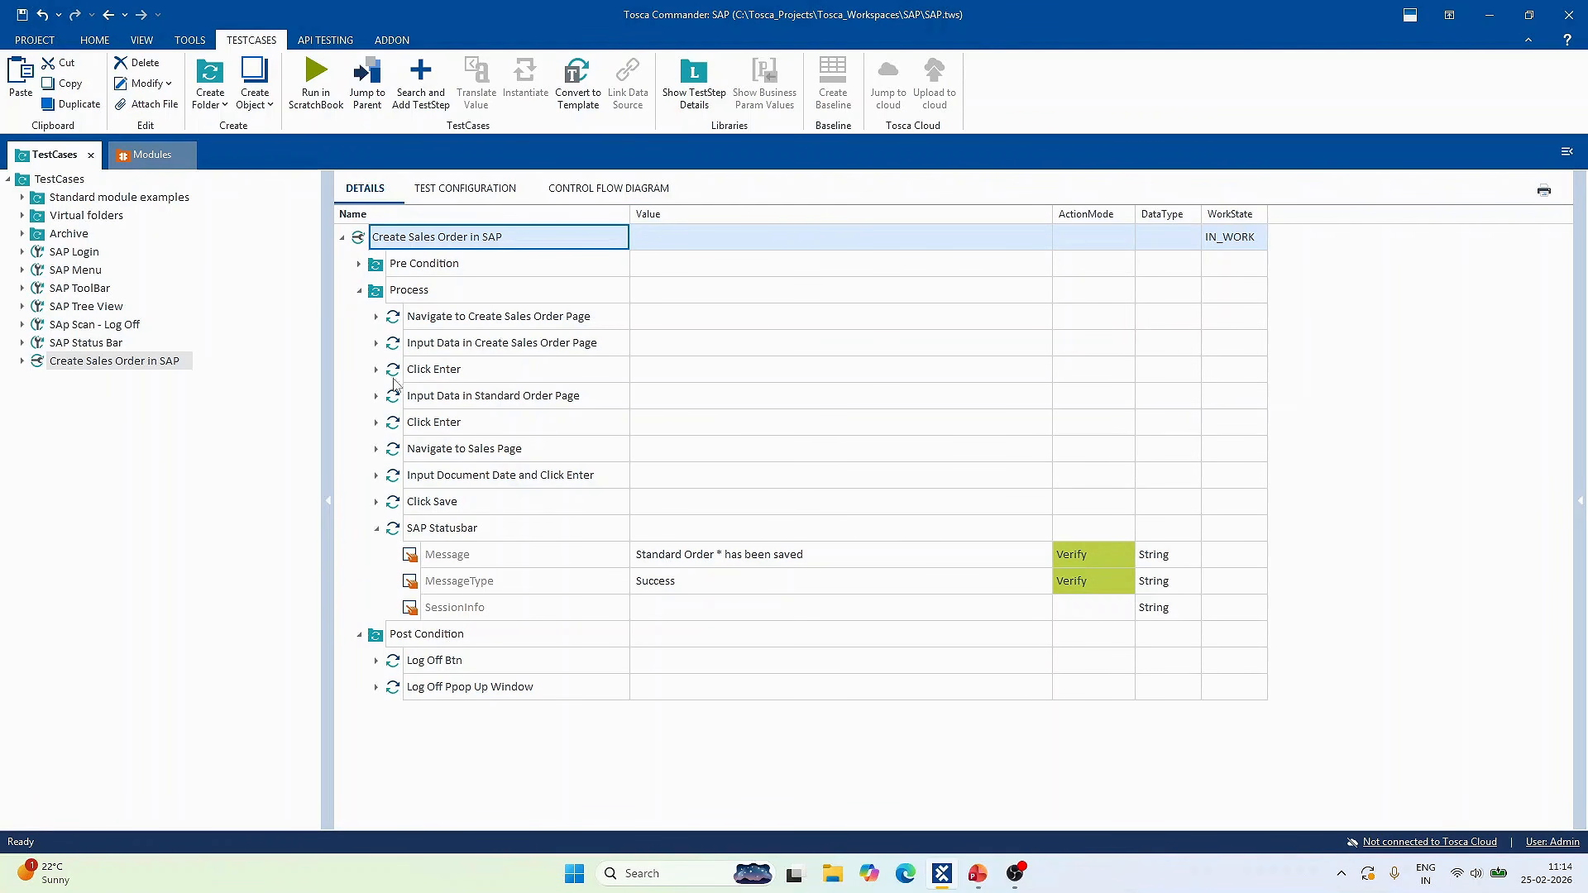
# Run the Pre Condition and Process folders of the Create Sales Order in SAP test case together in ScratchBook.
pyautogui.click(376, 294)
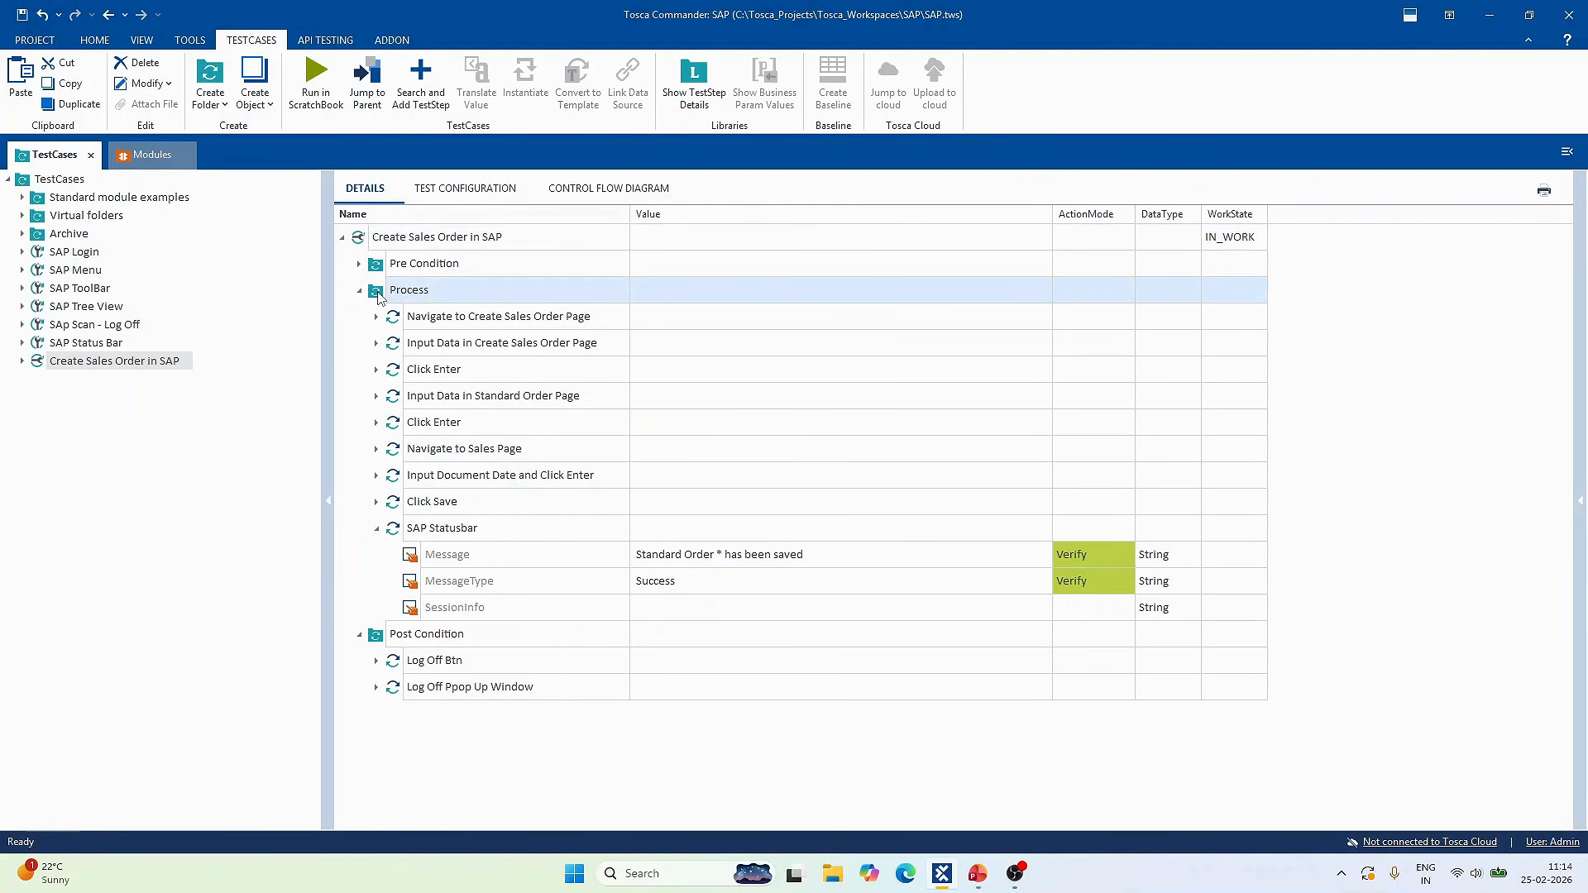
pyautogui.rightClick(377, 294)
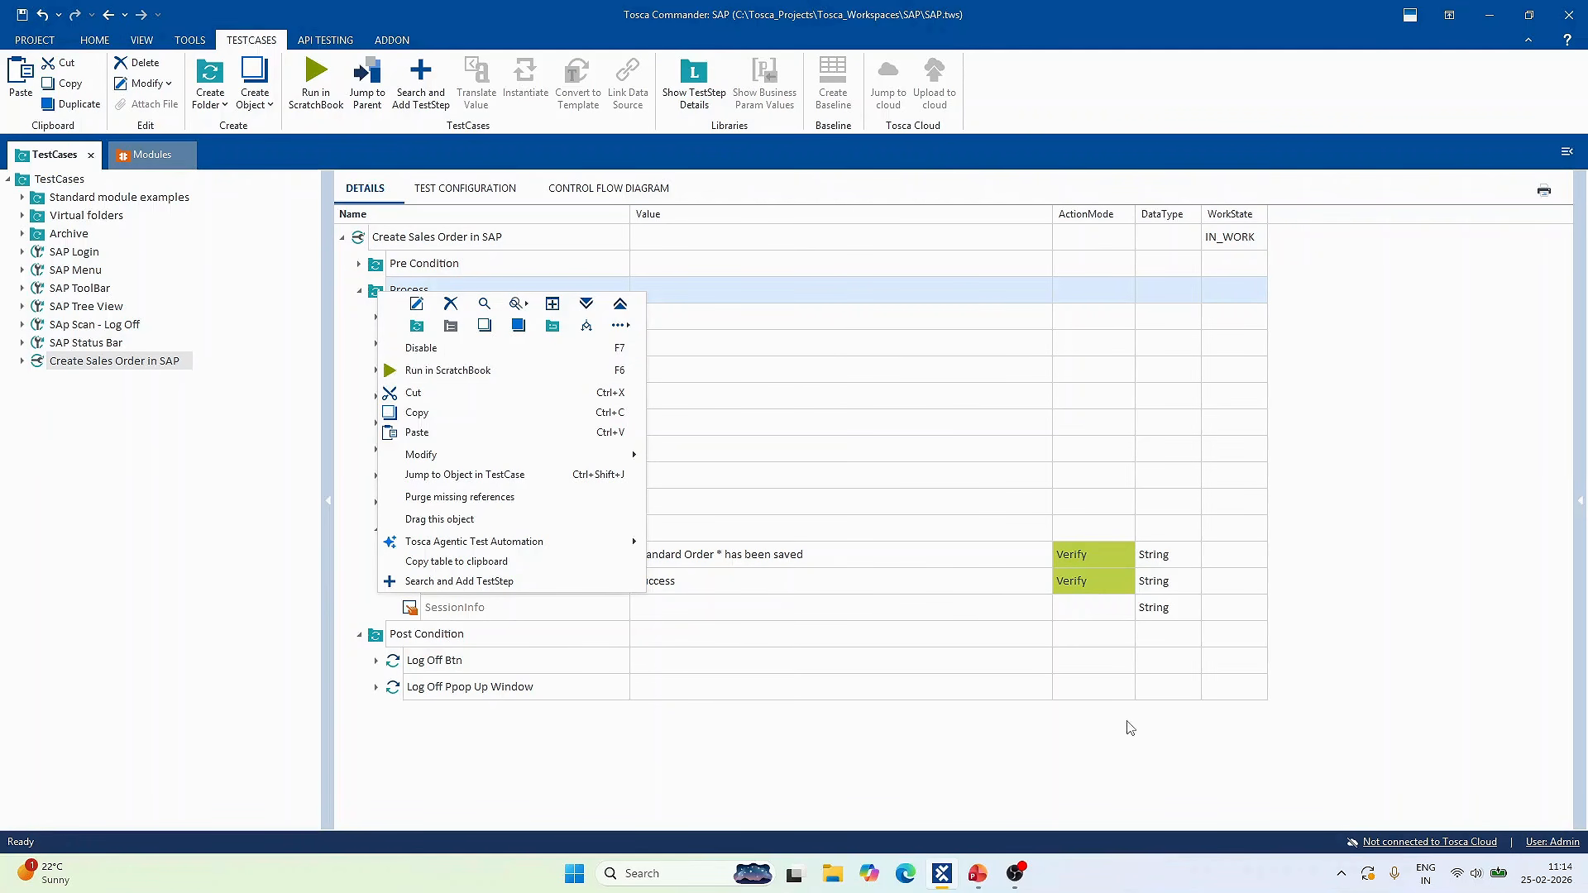
pyautogui.click(377, 266)
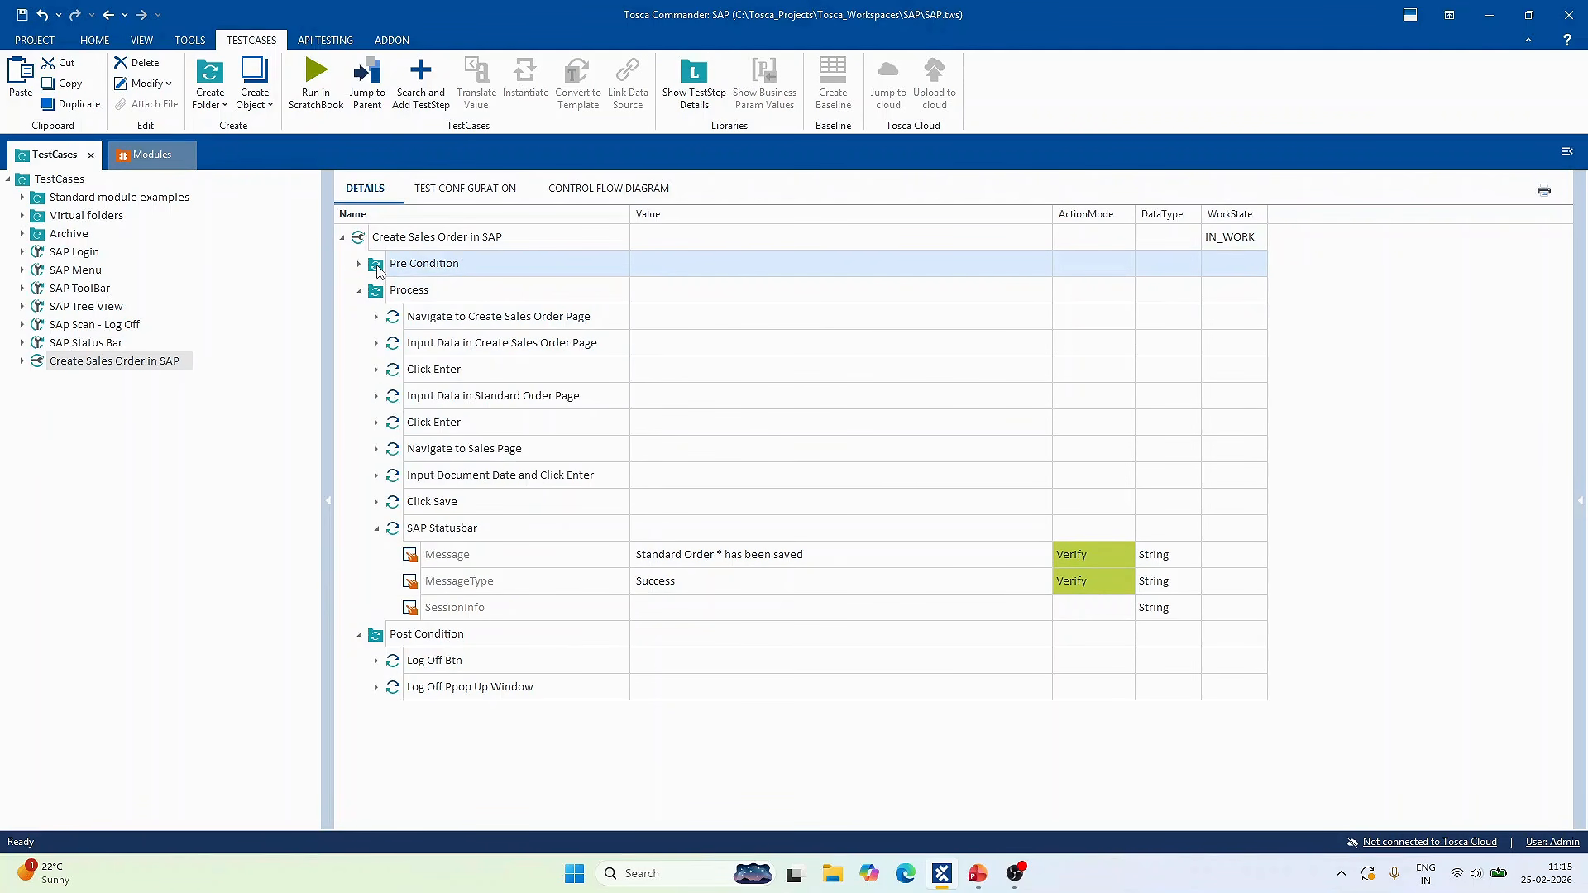
pyautogui.keyDown('ctrl'); pyautogui.click(393, 294); pyautogui.keyUp('ctrl')
pyautogui.rightClick(394, 296)
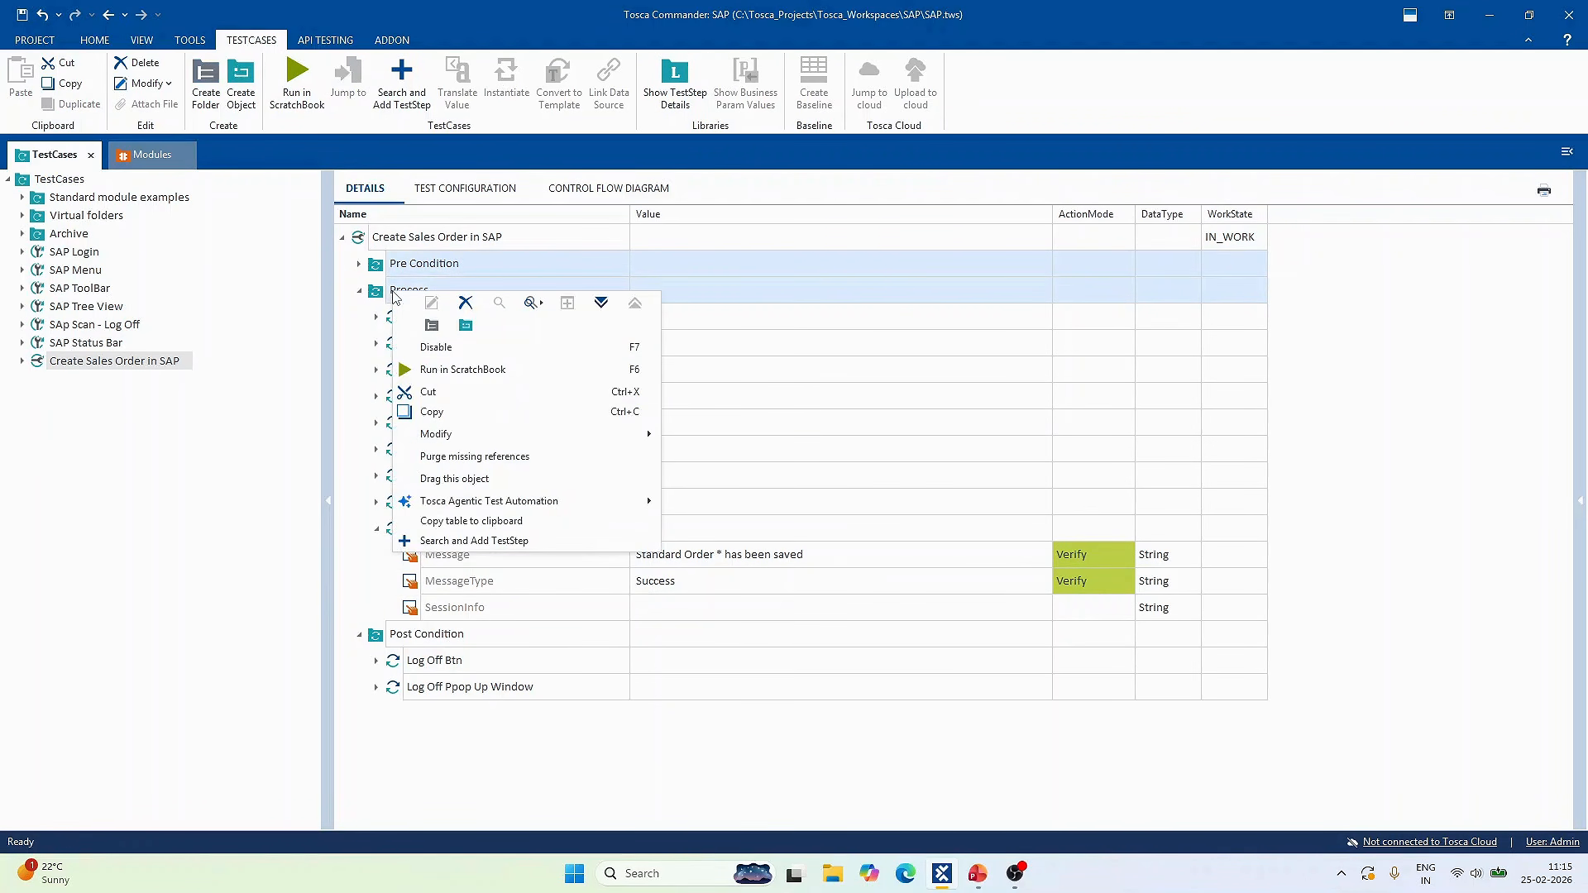
pyautogui.click(496, 370)
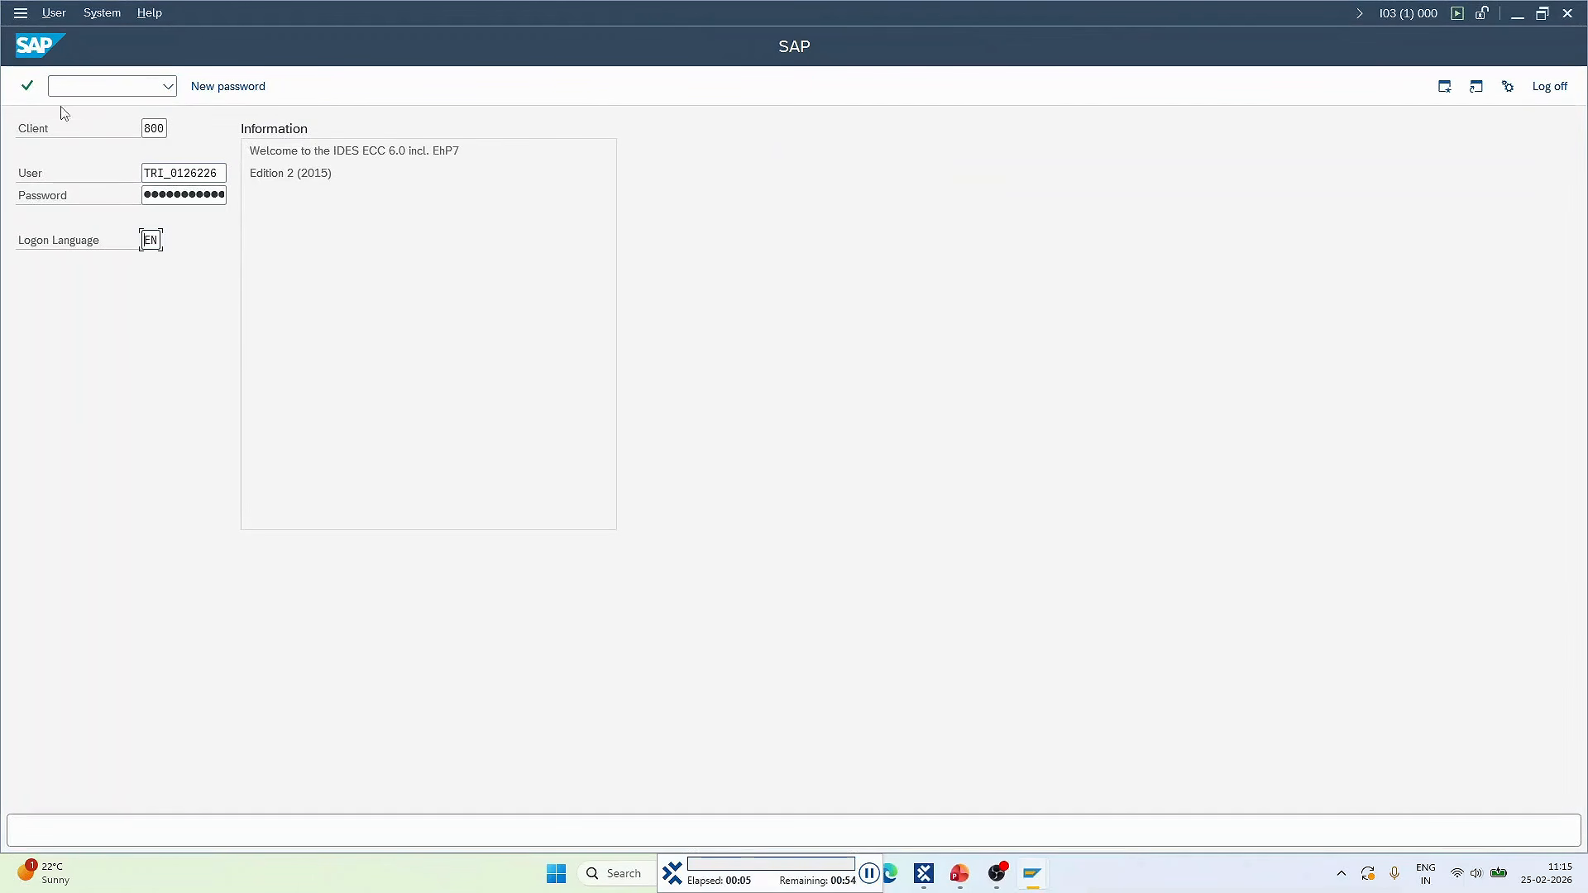
pyautogui.click(28, 86)
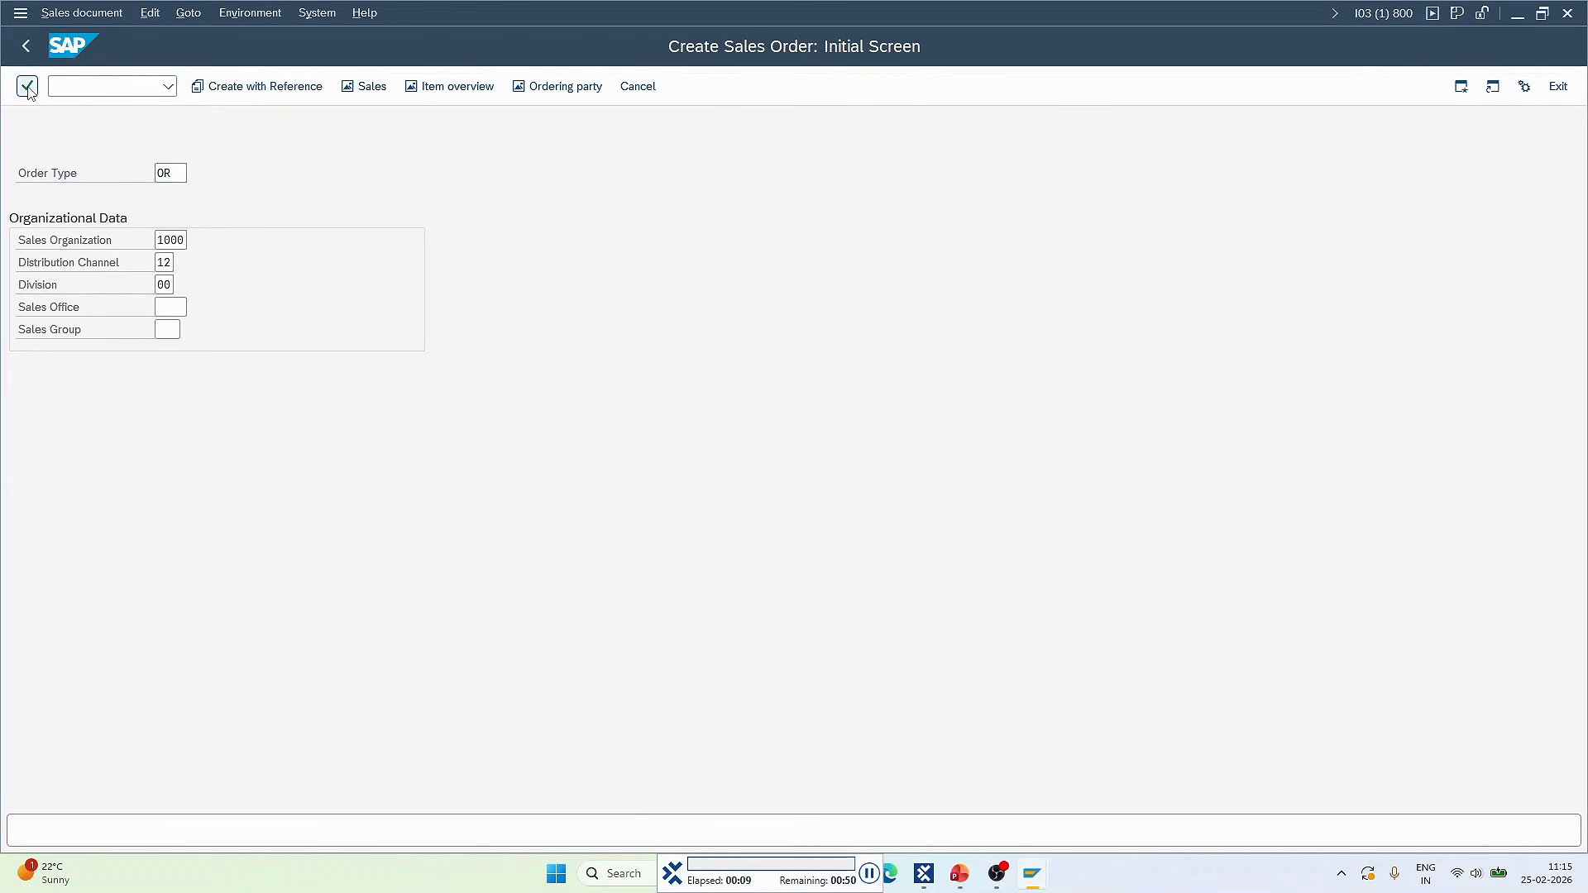
pyautogui.click(27, 86)
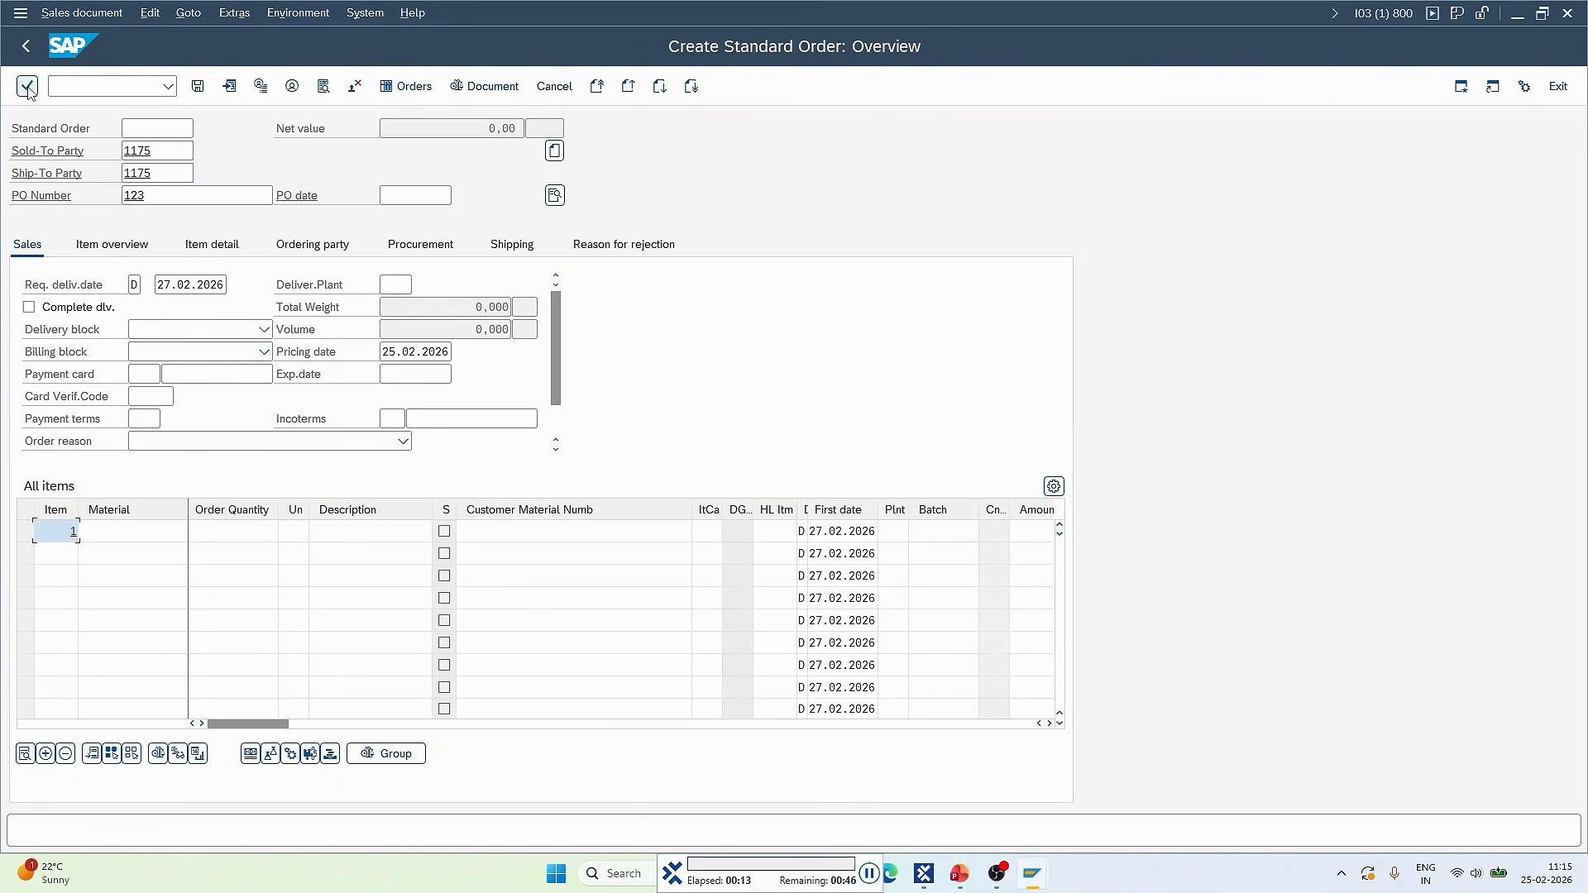
pyautogui.click(28, 86)
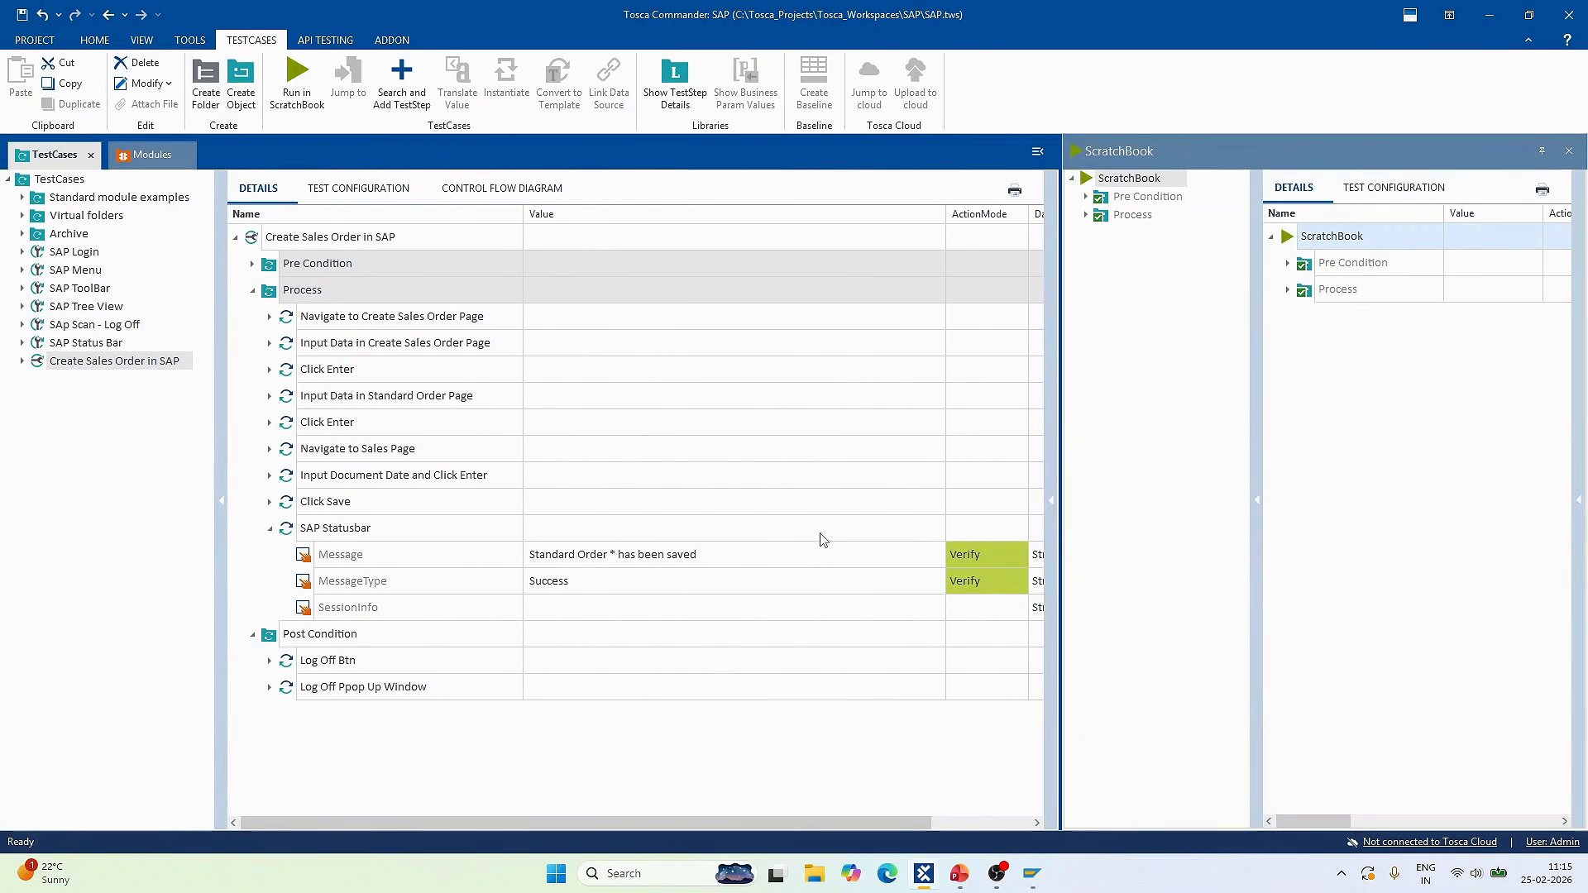
# Check the order confirmation in the SAP status bar, return to Tosca Commander and close the ScratchBook results.
pyautogui.hotkey('alt', 'Tab')
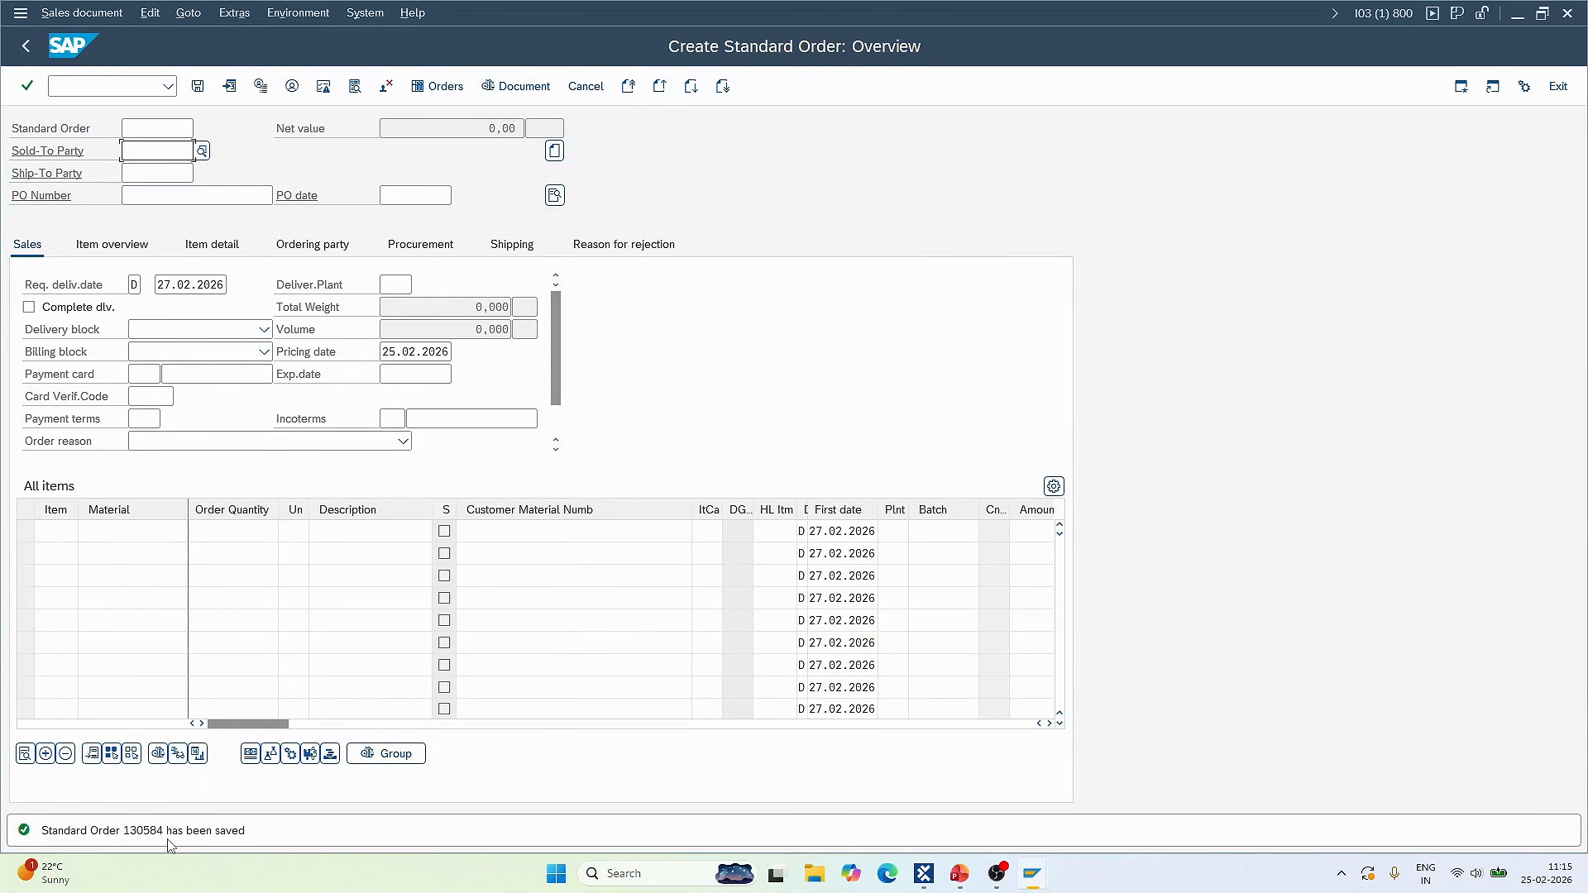
pyautogui.hotkey('alt', 'Tab')
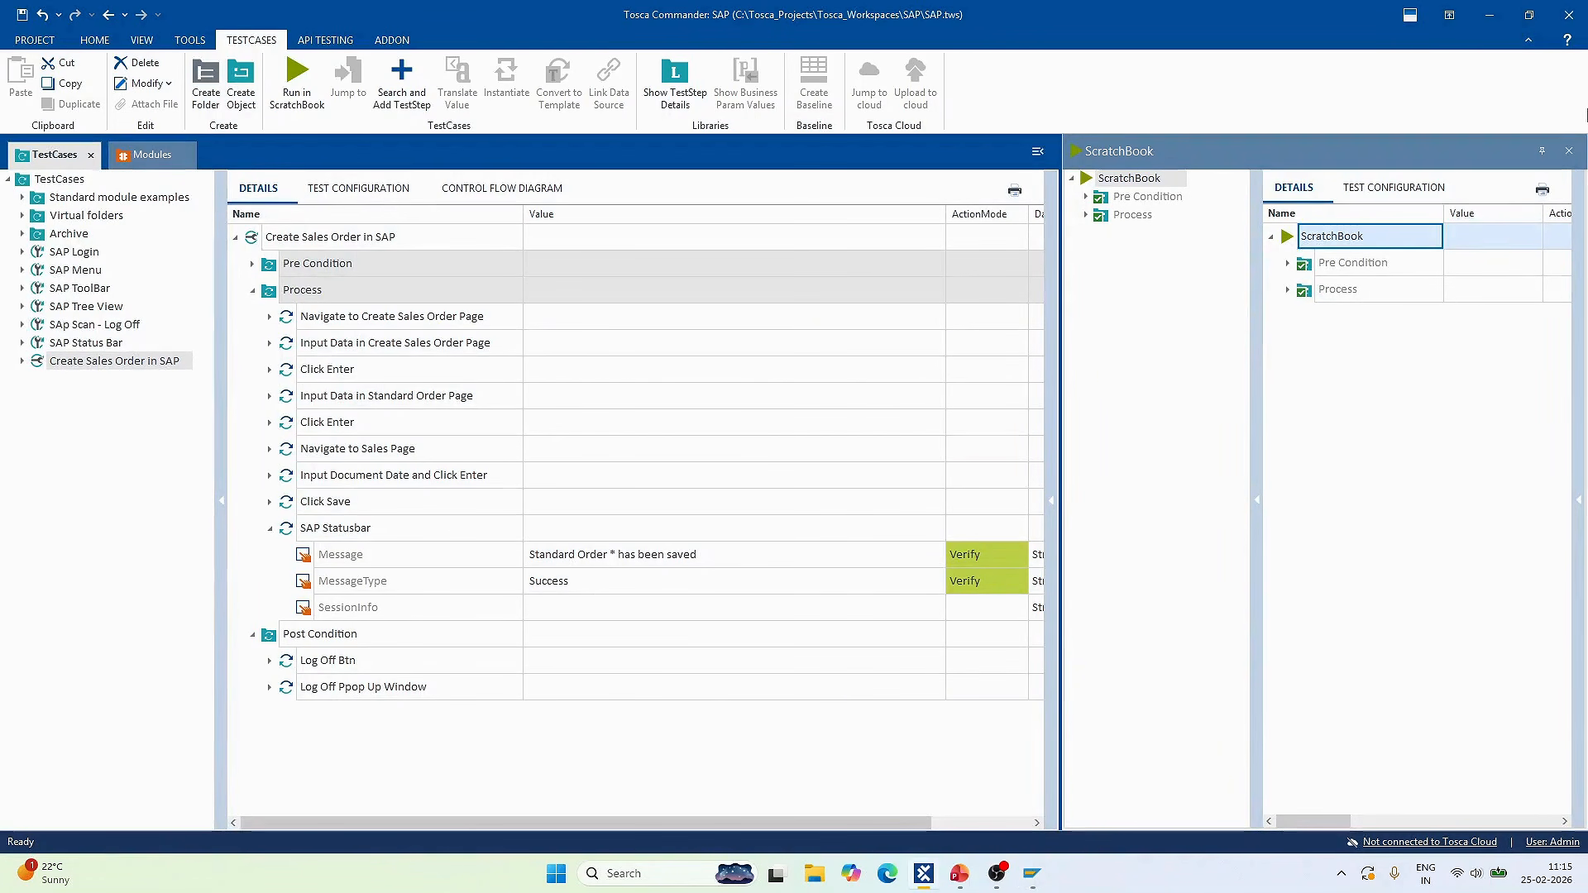
pyautogui.click(1569, 151)
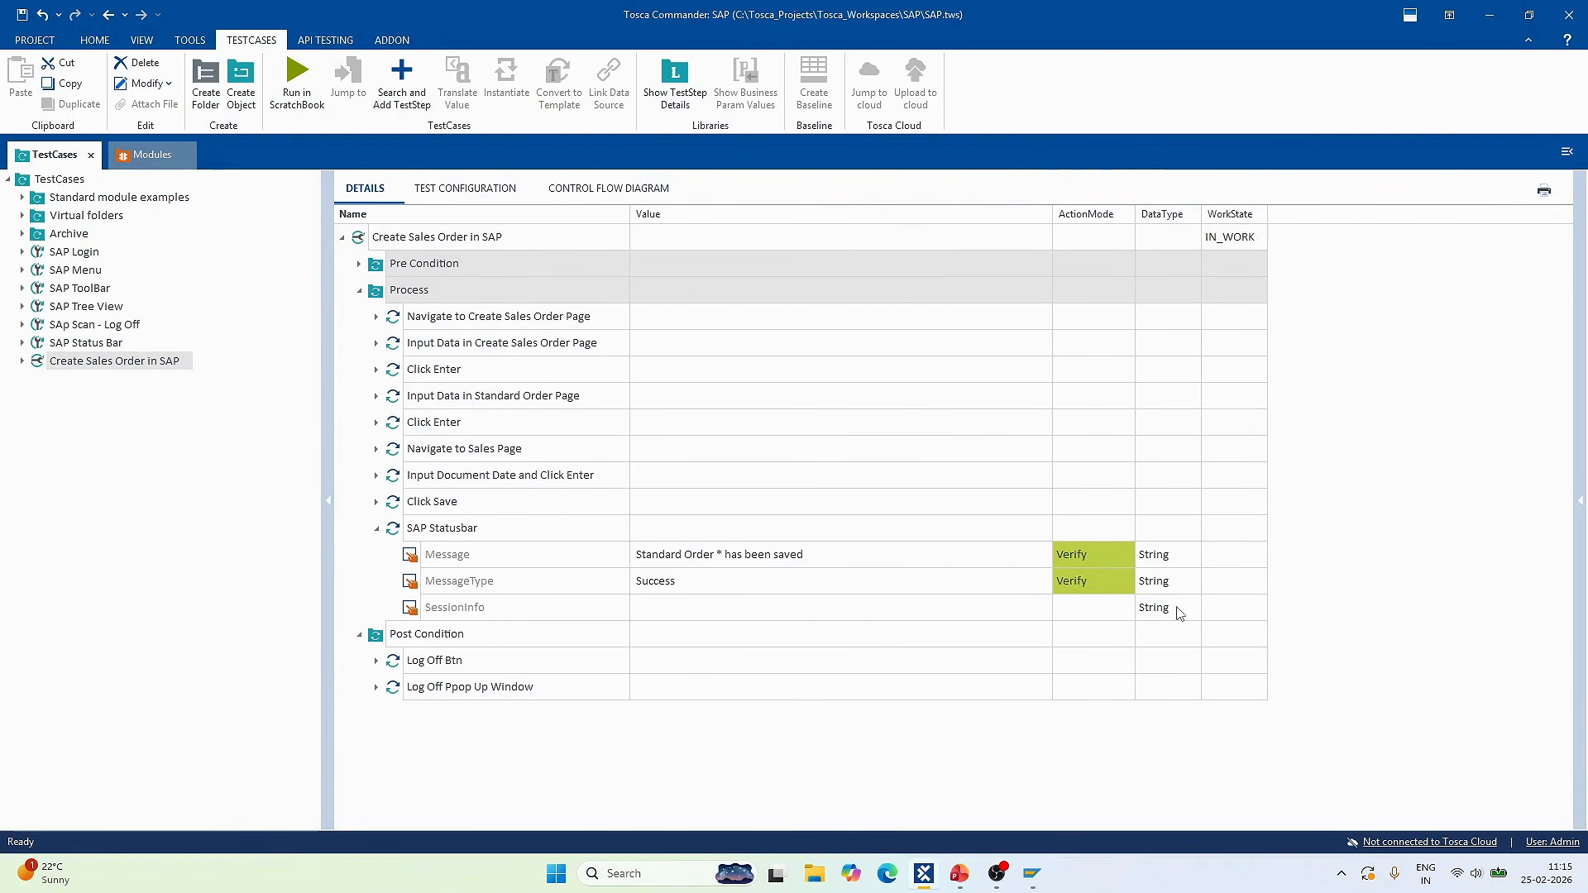
# Set the SAP Statusbar Message attribute to action mode Buffer with the buffer name SOMsg.
pyautogui.click(1116, 556)
pyautogui.click(1129, 556)
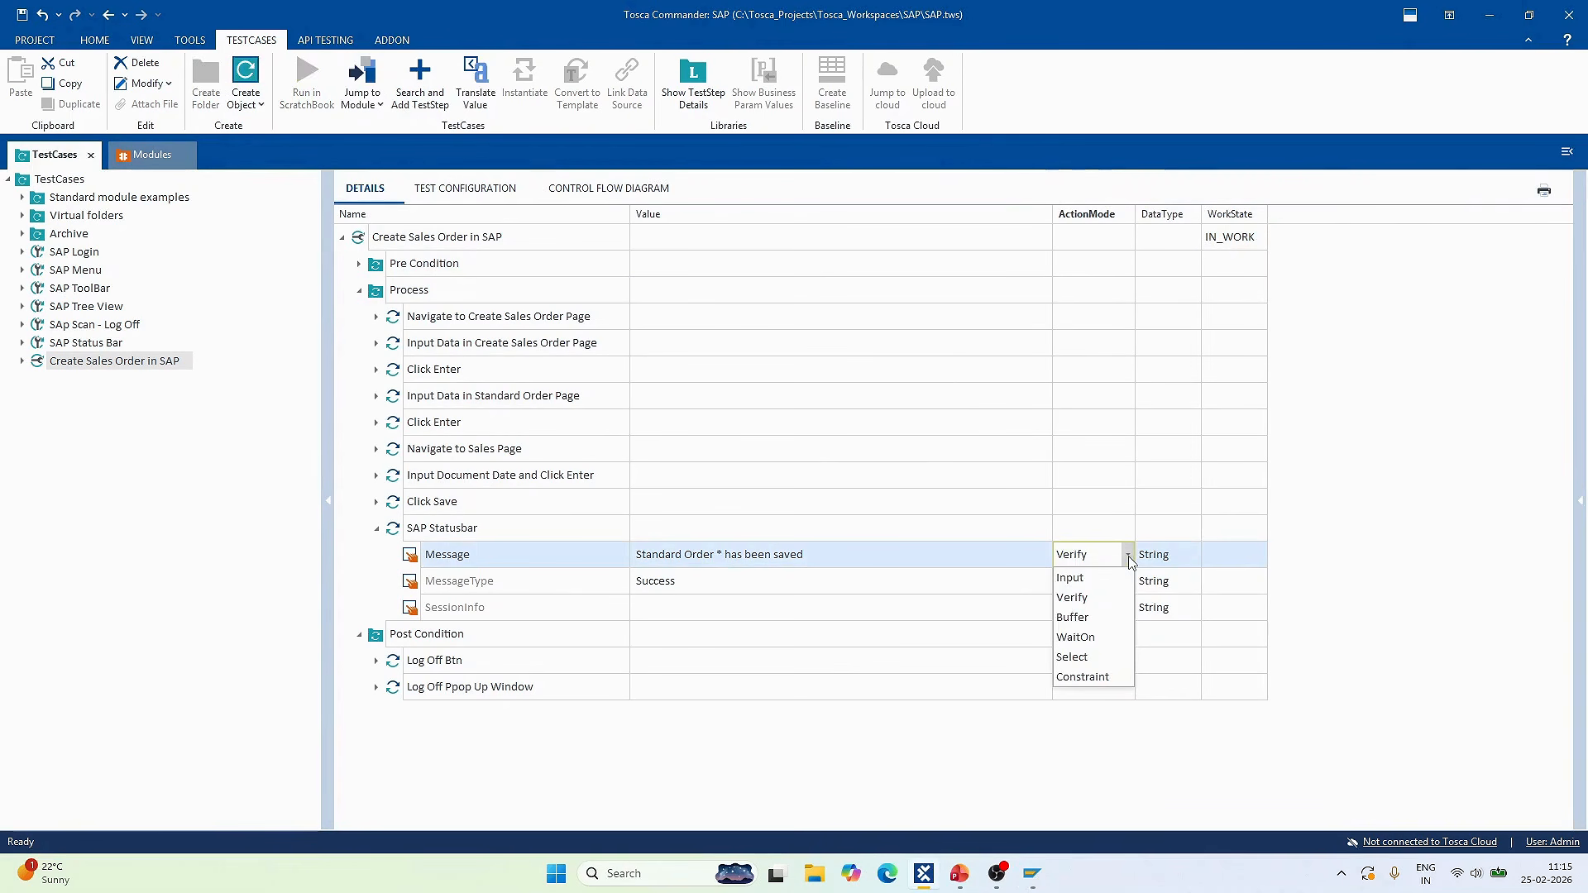
pyautogui.click(1101, 619)
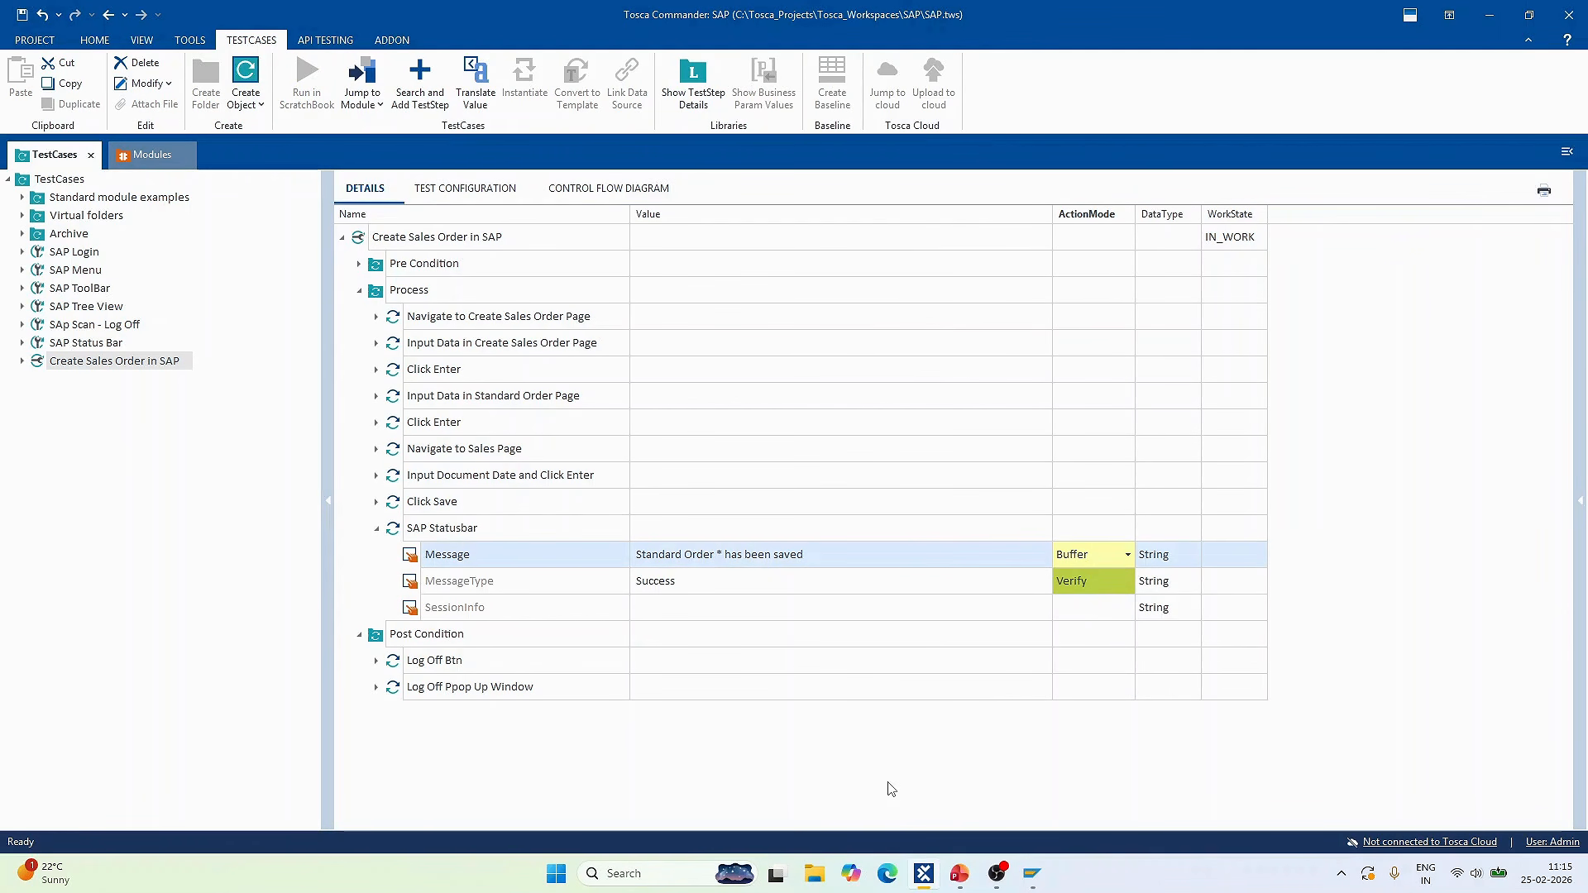
pyautogui.click(814, 556)
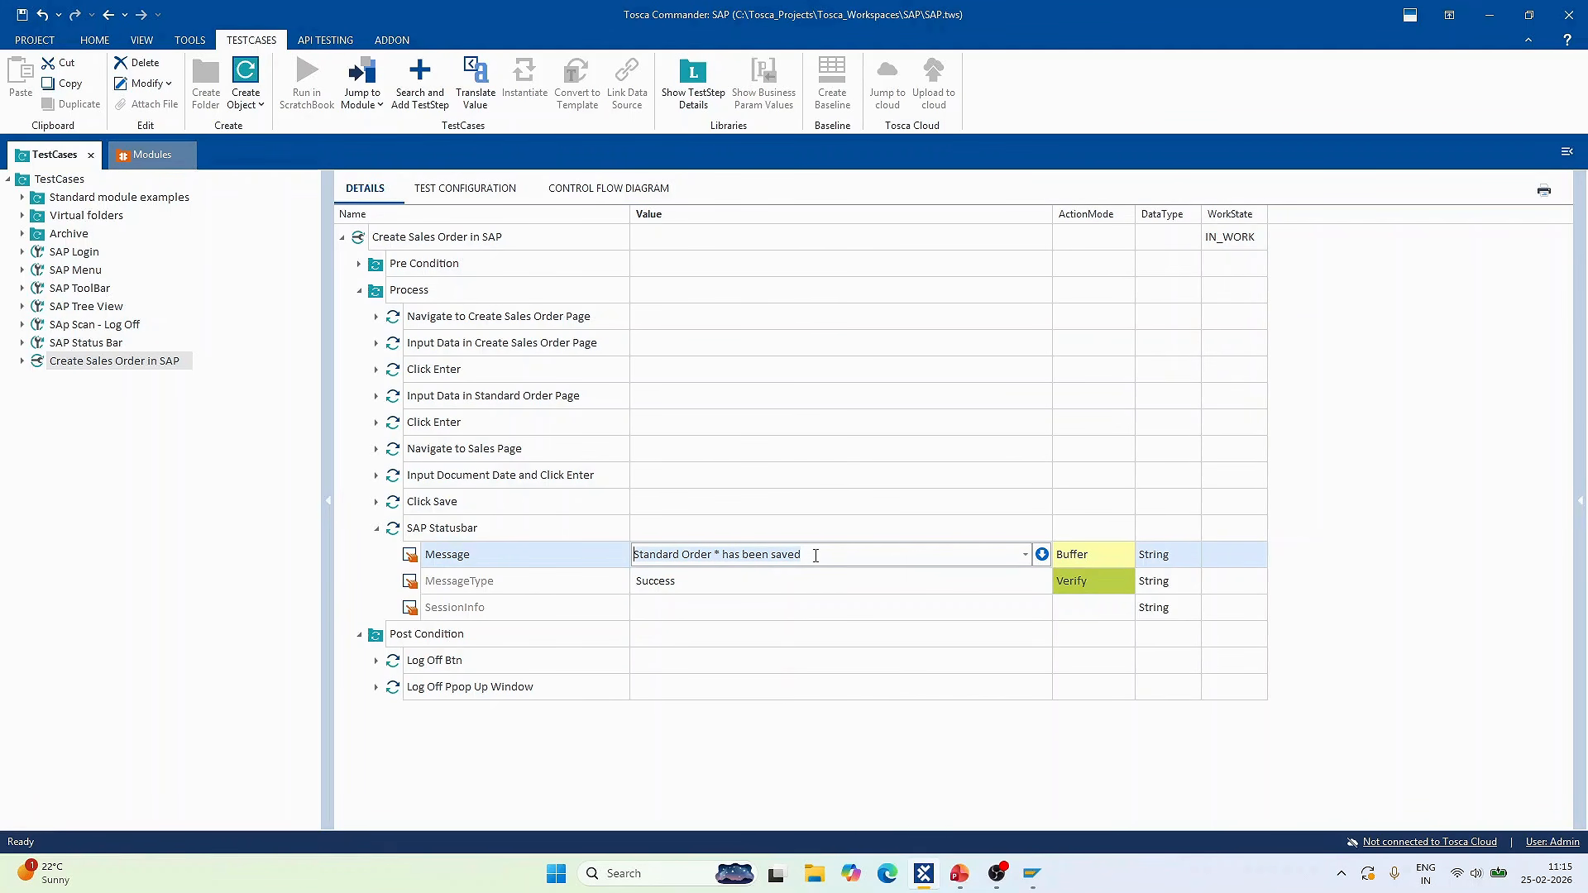
pyautogui.write('SOMsg')
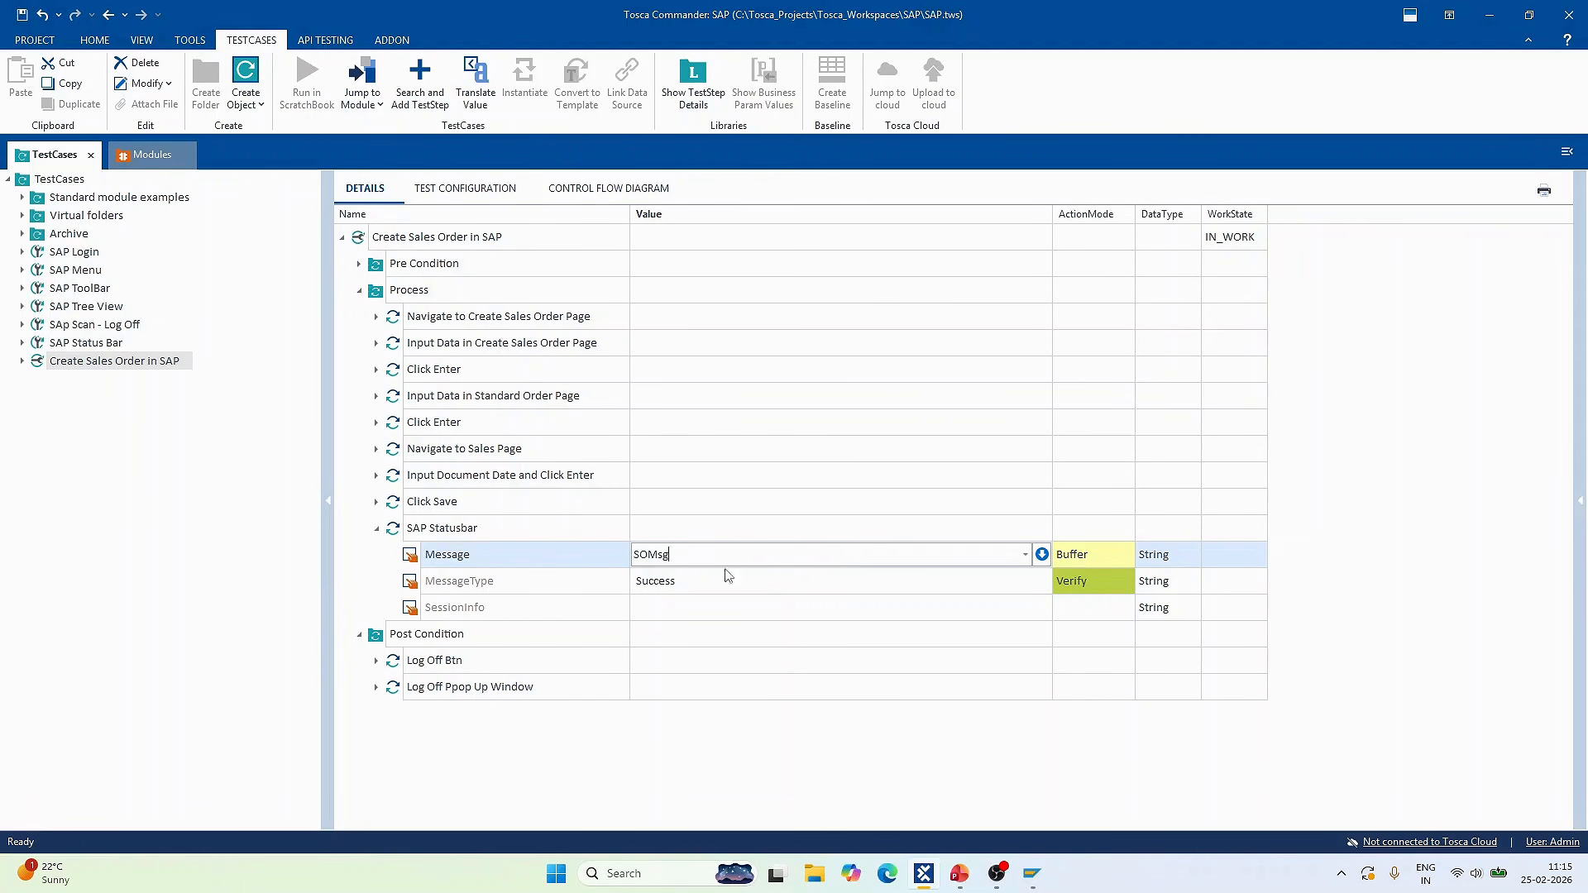
pyautogui.click(735, 790)
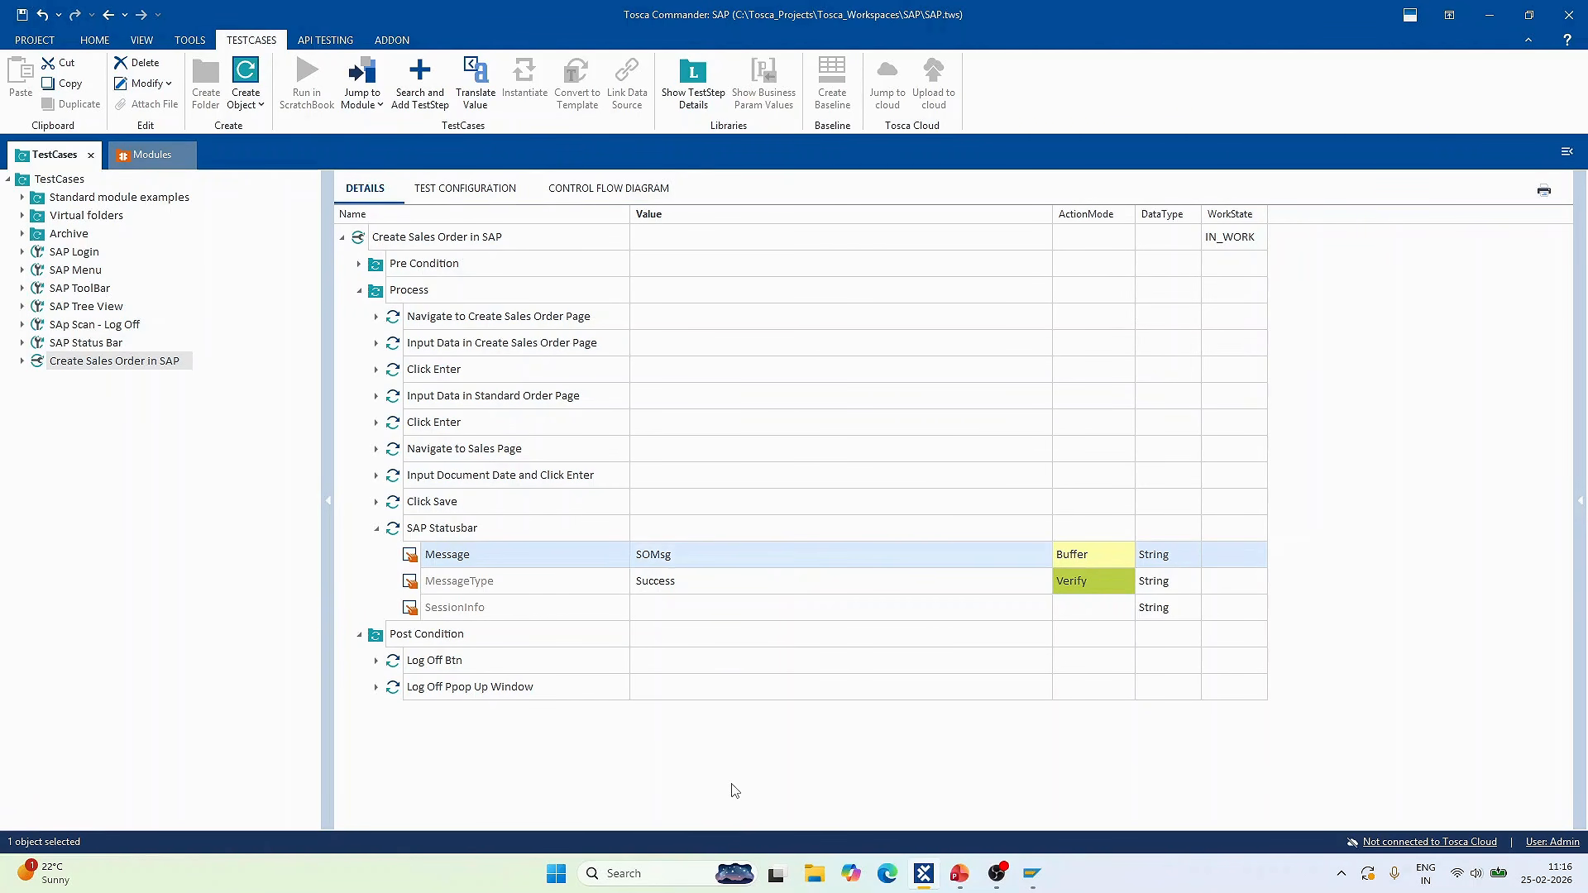
# Run only the SAP Statusbar test step in ScratchBook.
pyautogui.click(415, 536)
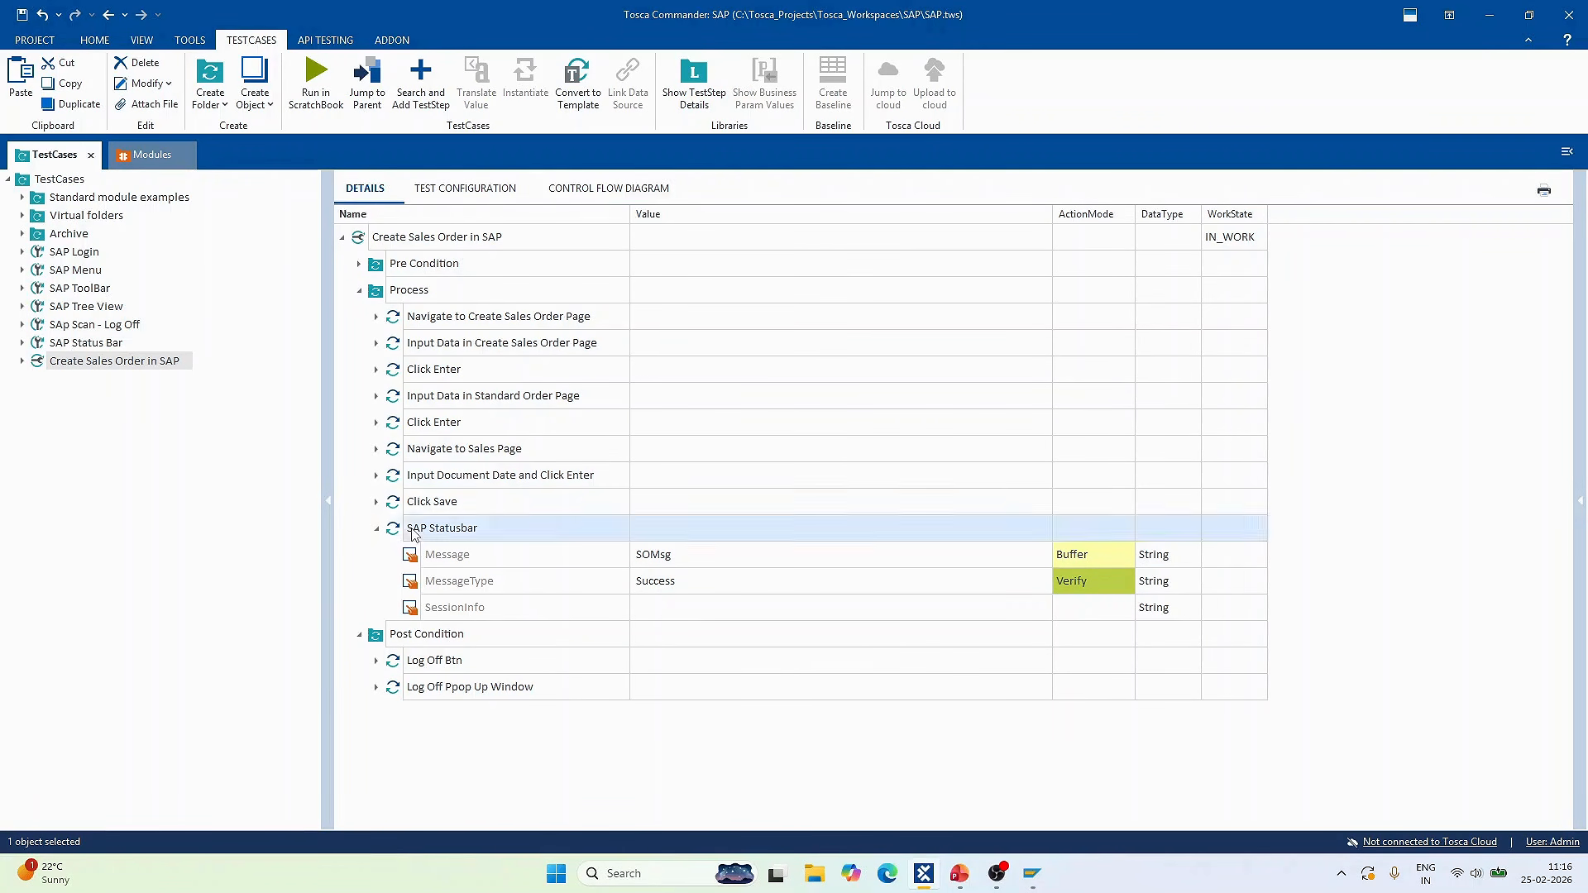
pyautogui.rightClick(453, 534)
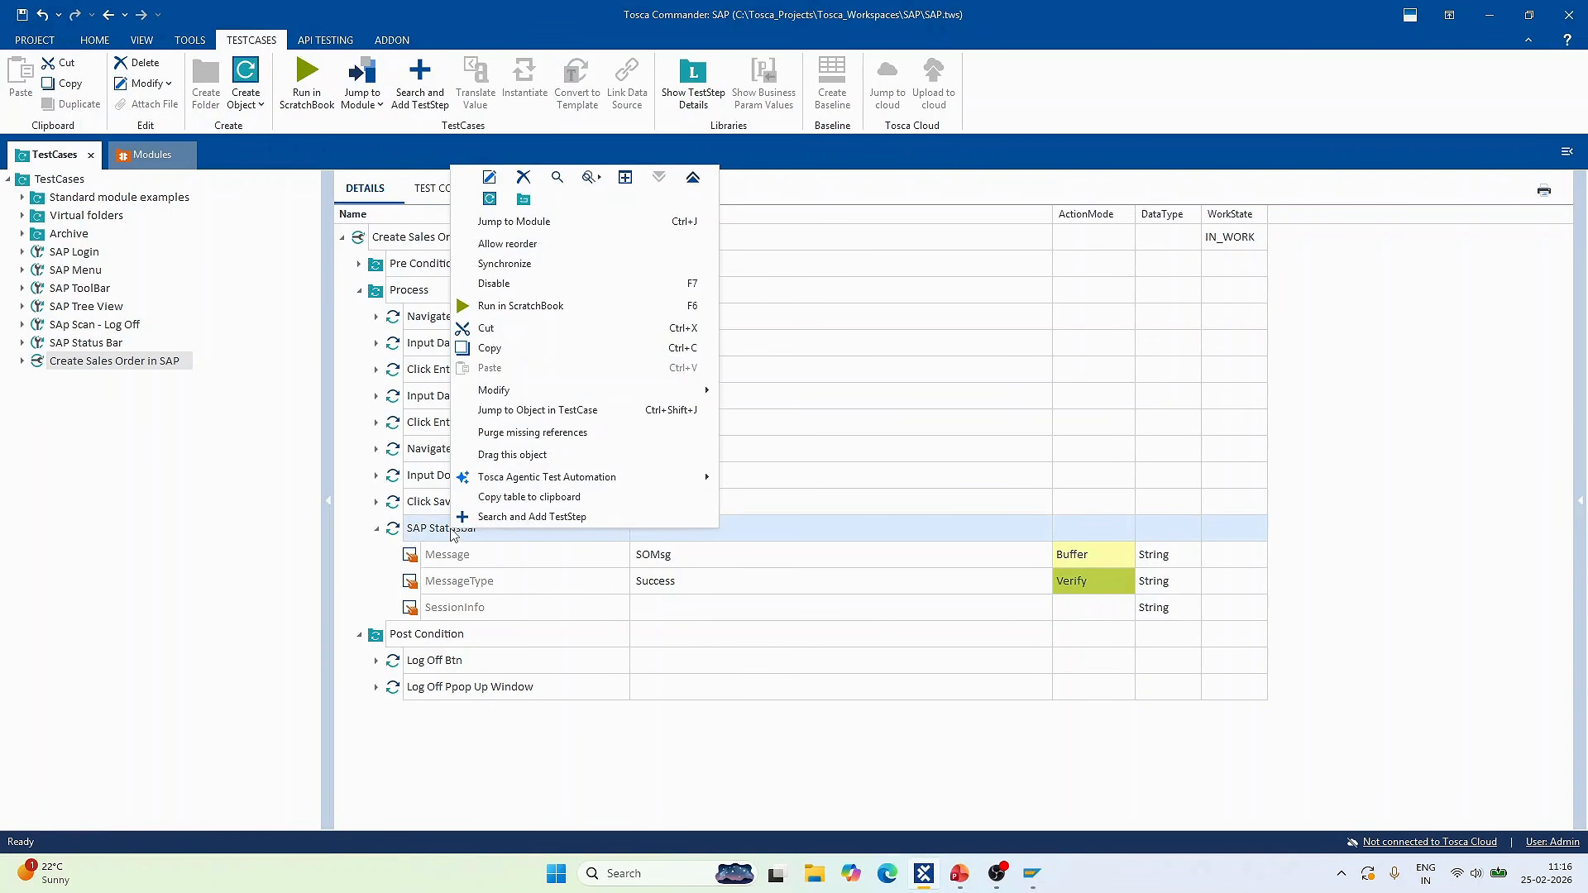
pyautogui.click(520, 307)
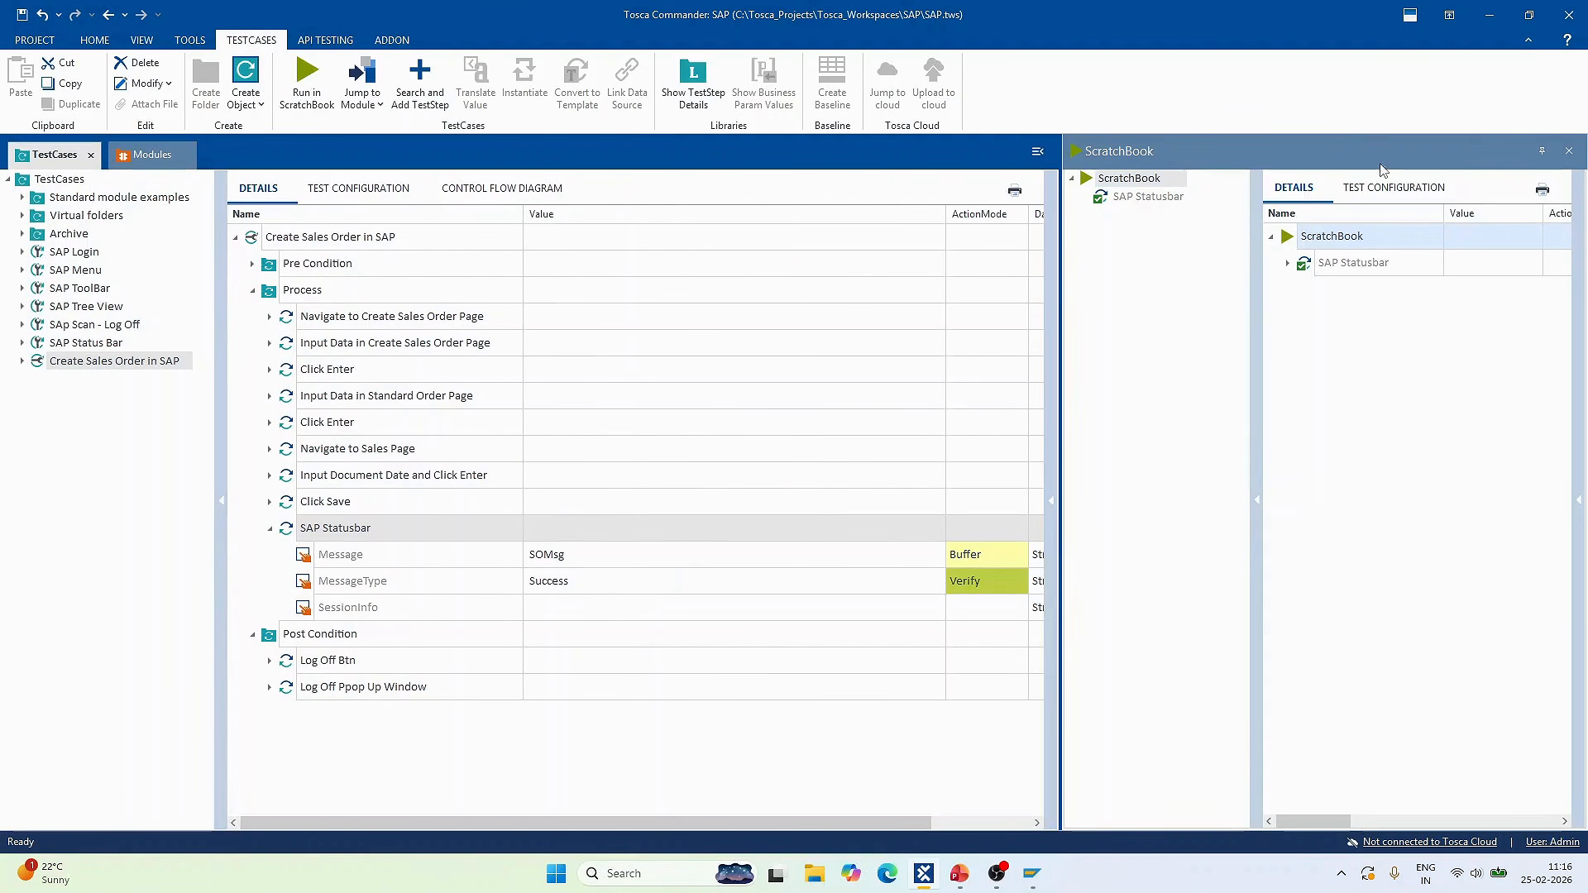
# Enlarge the ScratchBook results, inspect the Message entry under SAP Statusbar, and close the results window.
pyautogui.doubleClick(1346, 147)
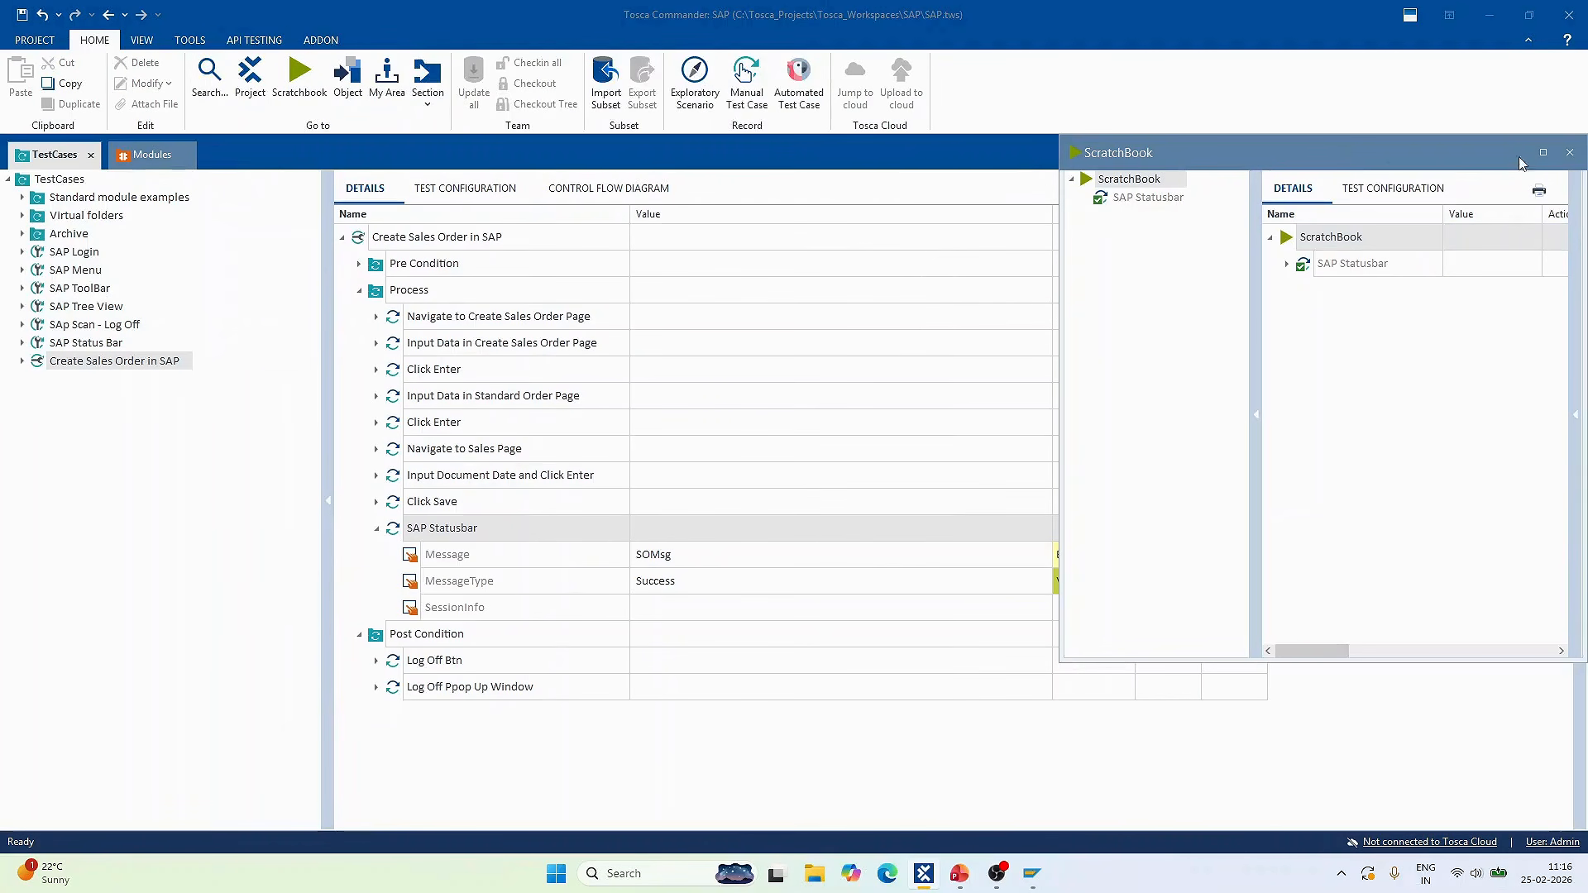
pyautogui.click(1543, 153)
pyautogui.click(604, 130)
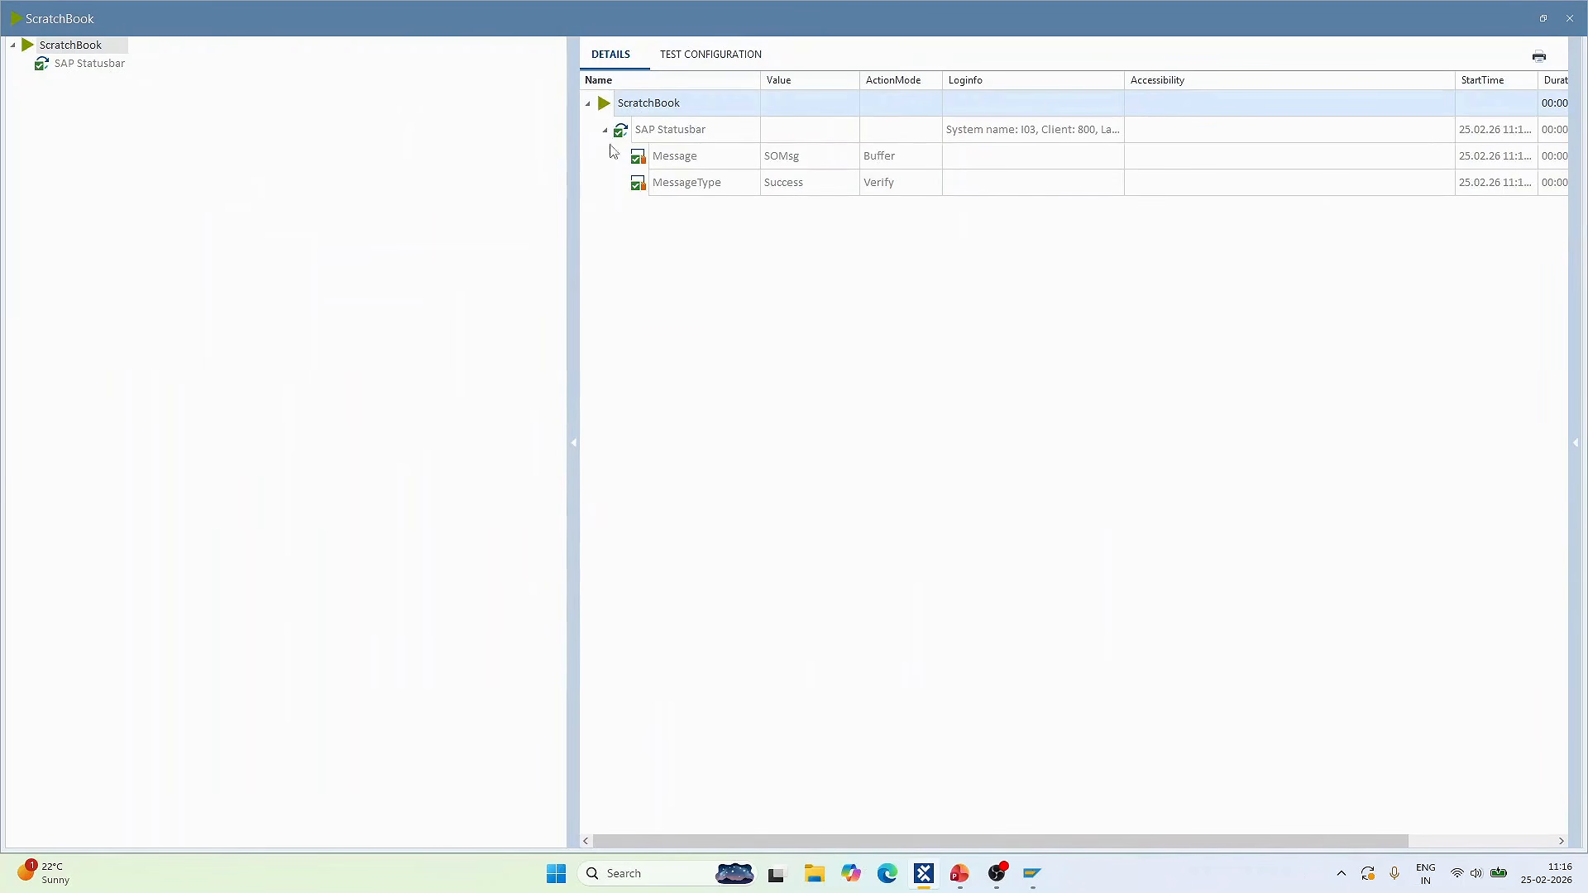
pyautogui.click(907, 163)
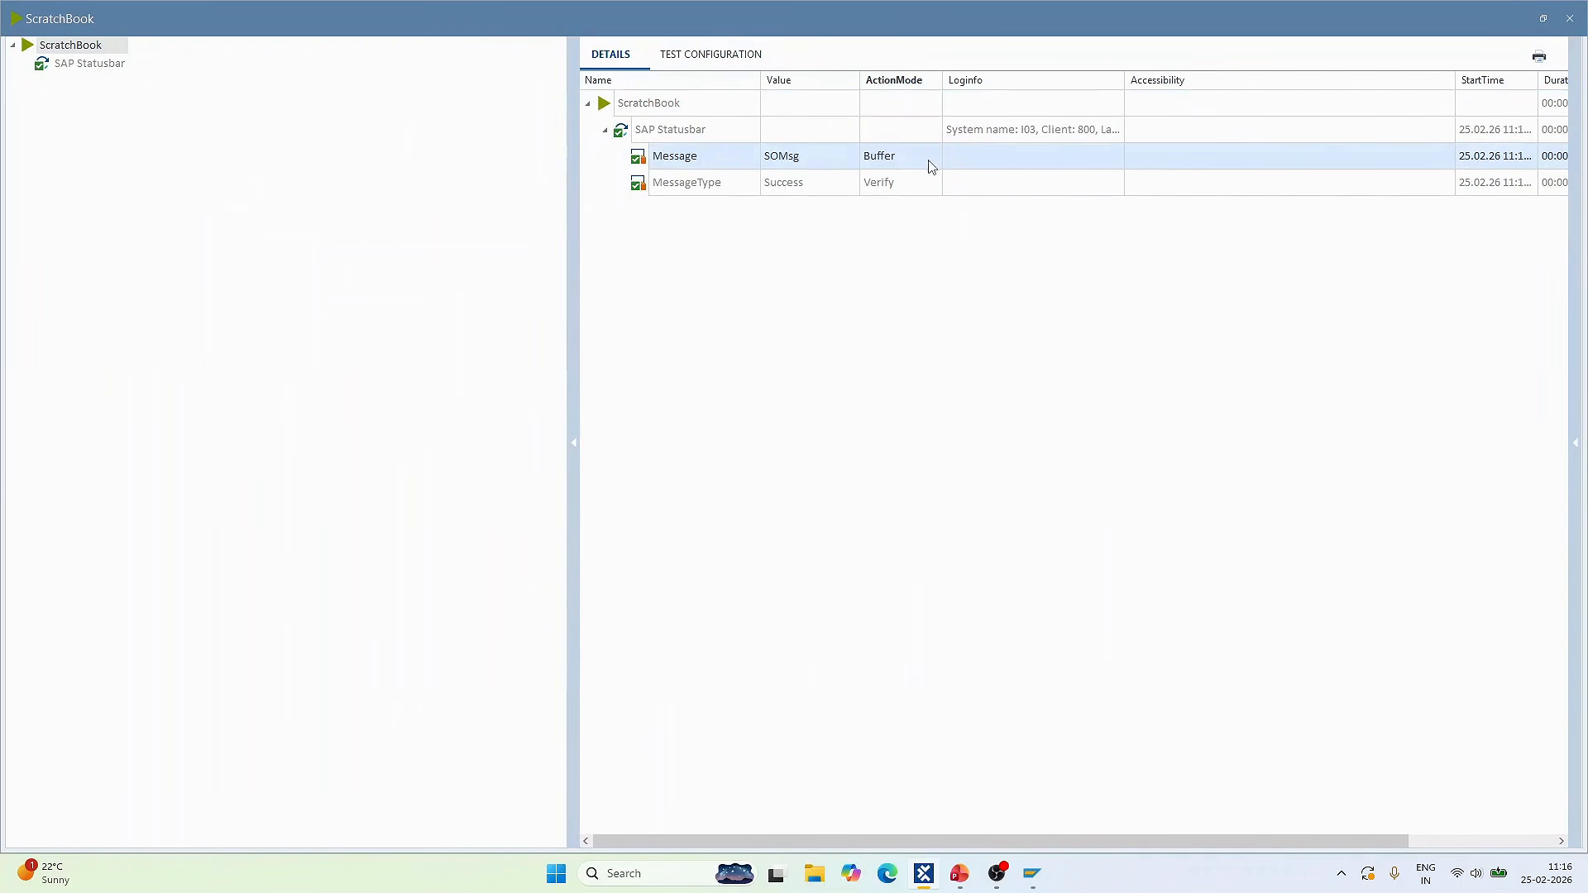
pyautogui.click(931, 159)
pyautogui.moveTo(1003, 857)
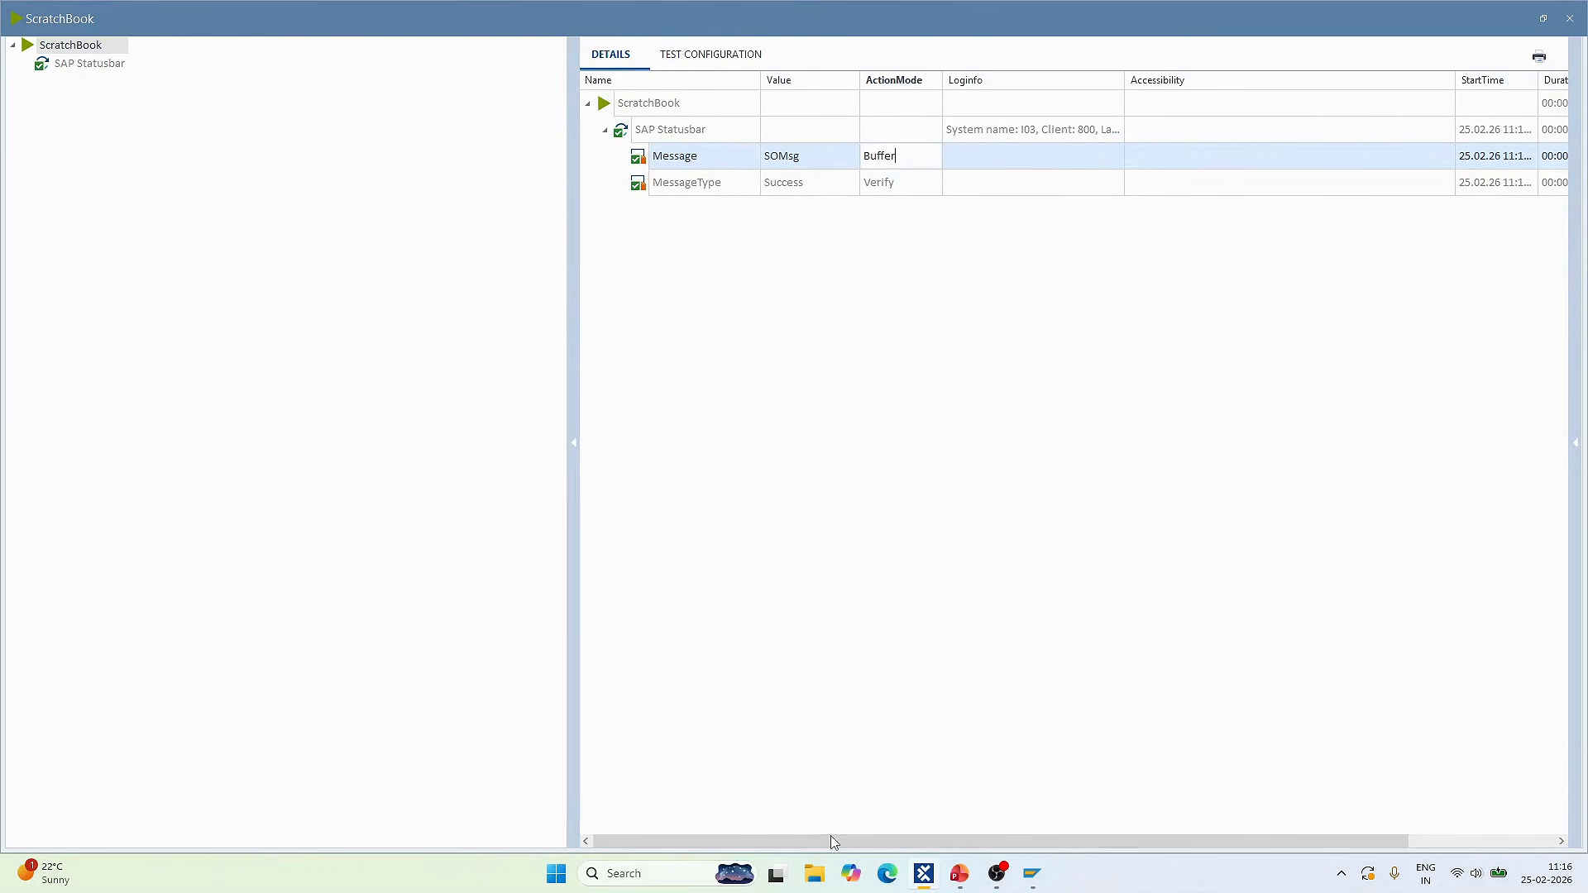
pyautogui.moveTo(834, 842)
pyautogui.mouseDown()
pyautogui.moveTo(1021, 840)
pyautogui.moveTo(733, 839)
pyautogui.moveTo(832, 840)
pyautogui.mouseUp()
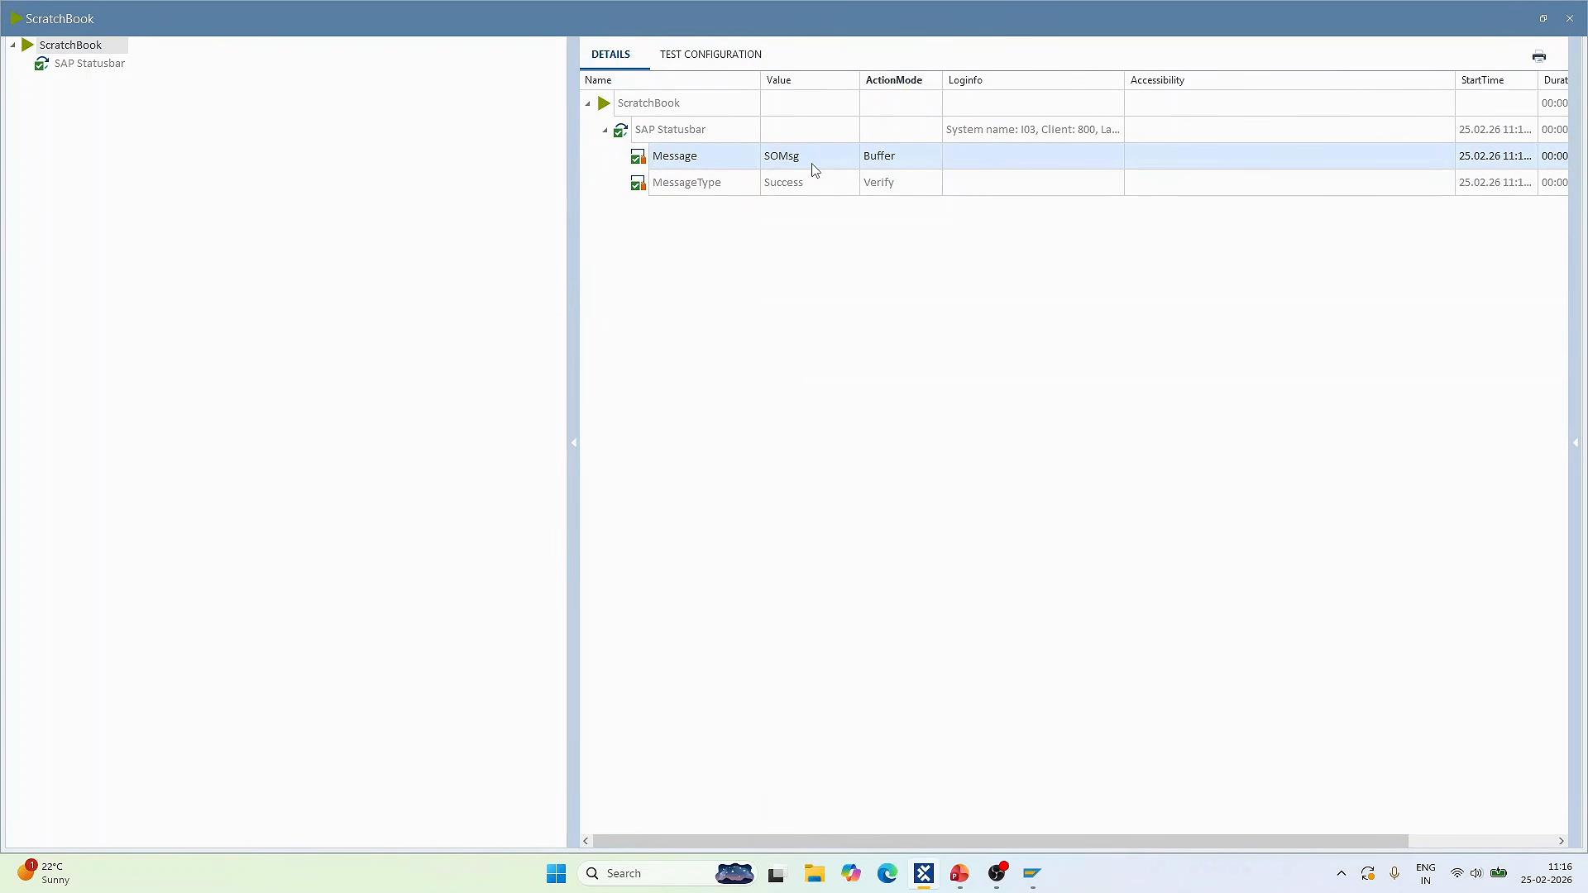
pyautogui.click(813, 165)
pyautogui.click(1569, 18)
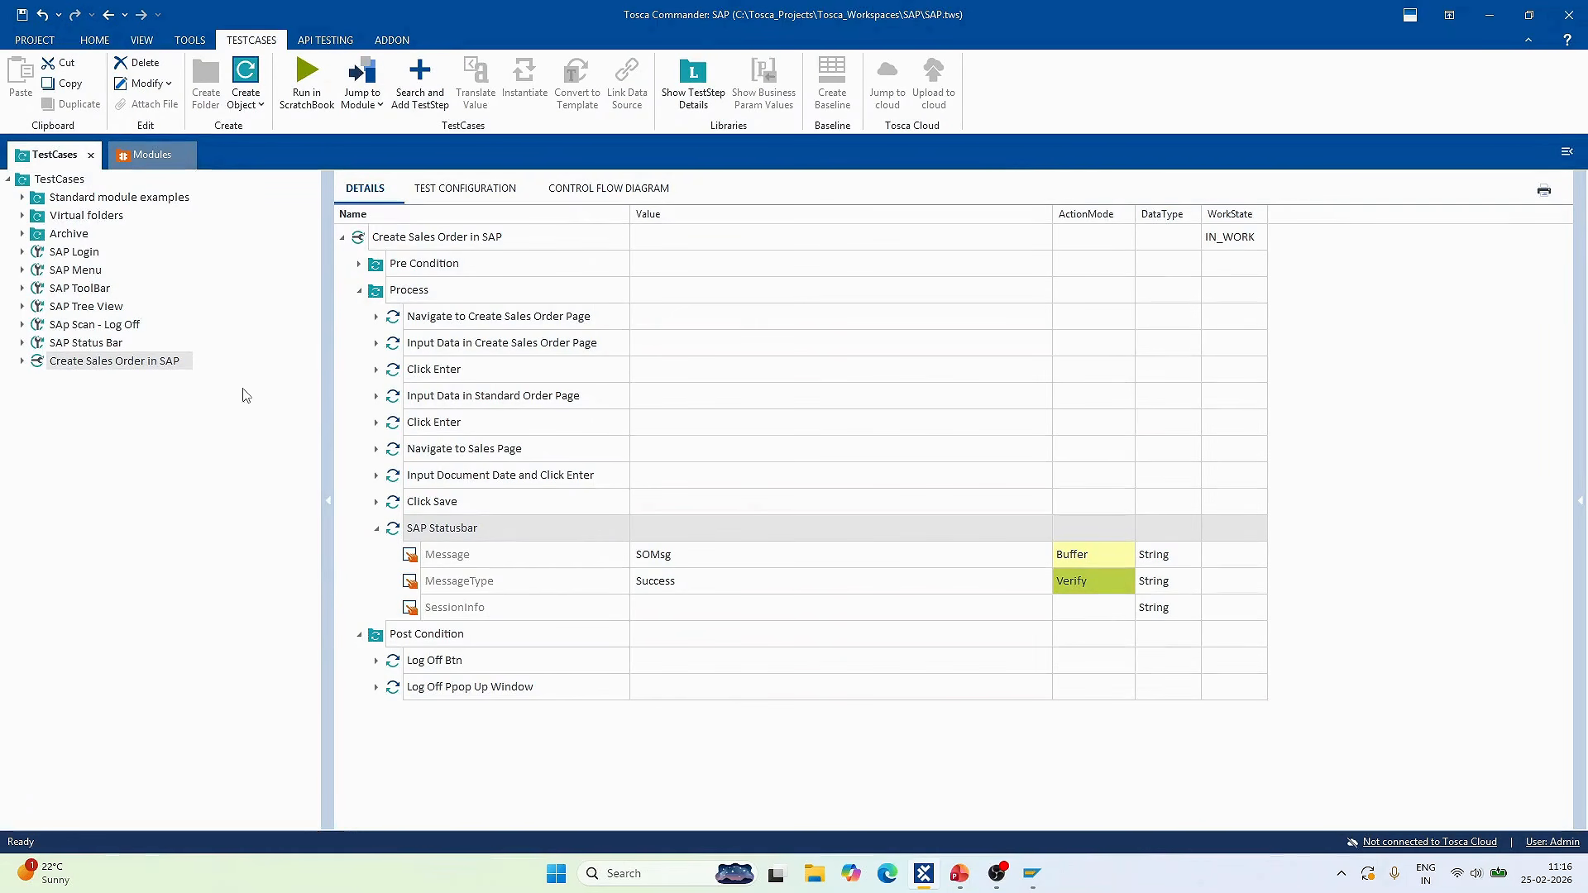
# Open the Buffer Viewer, search for the SOMsg buffer and widen the viewer to read its value.
pyautogui.click(190, 41)
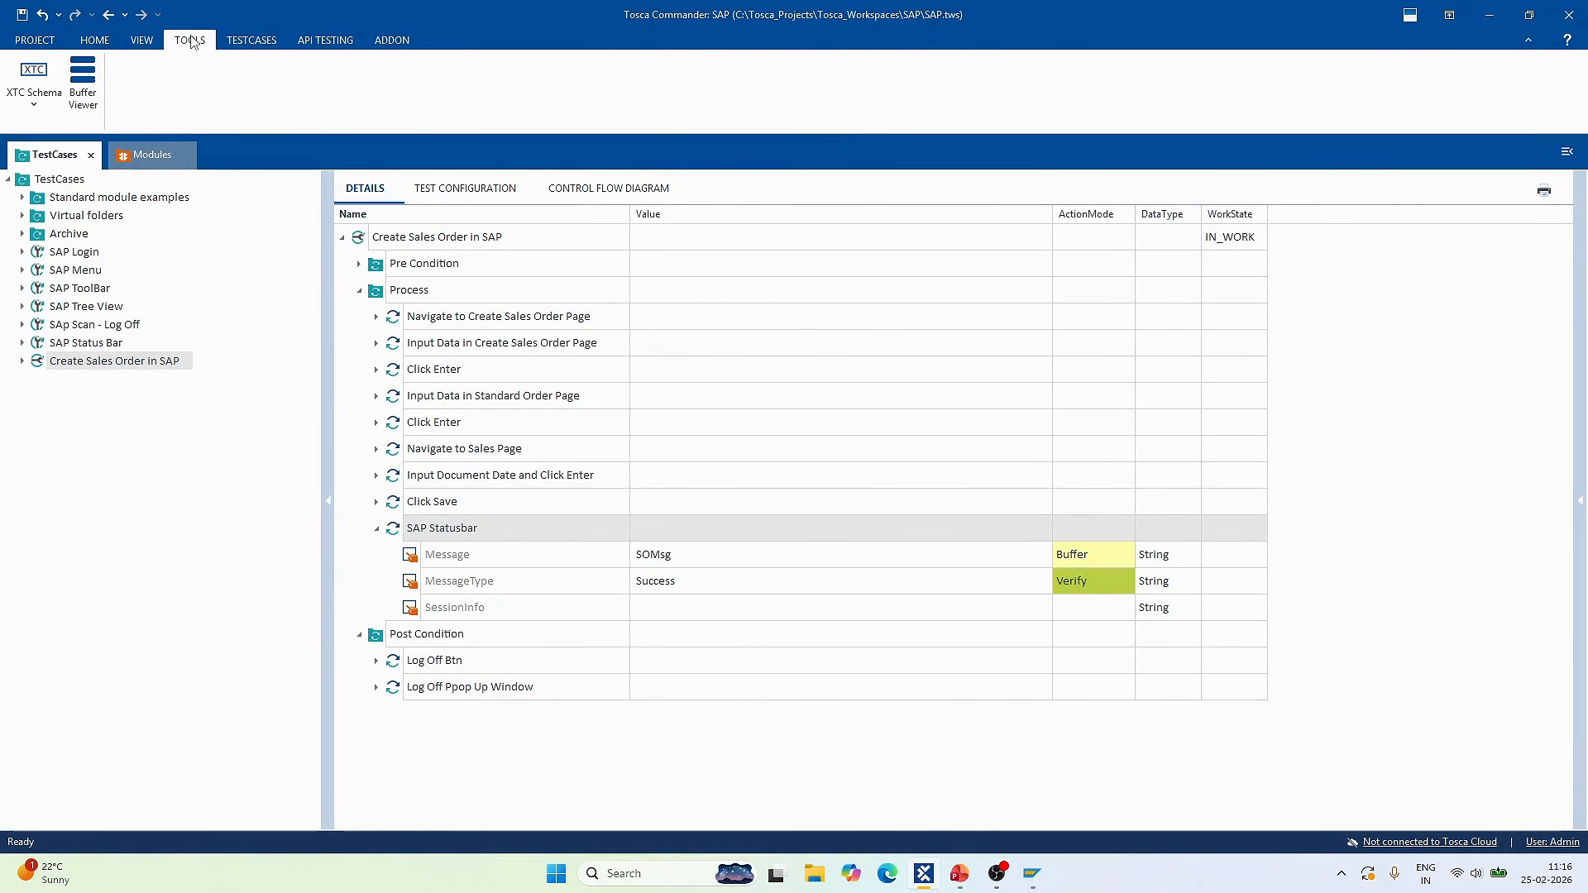
pyautogui.click(83, 78)
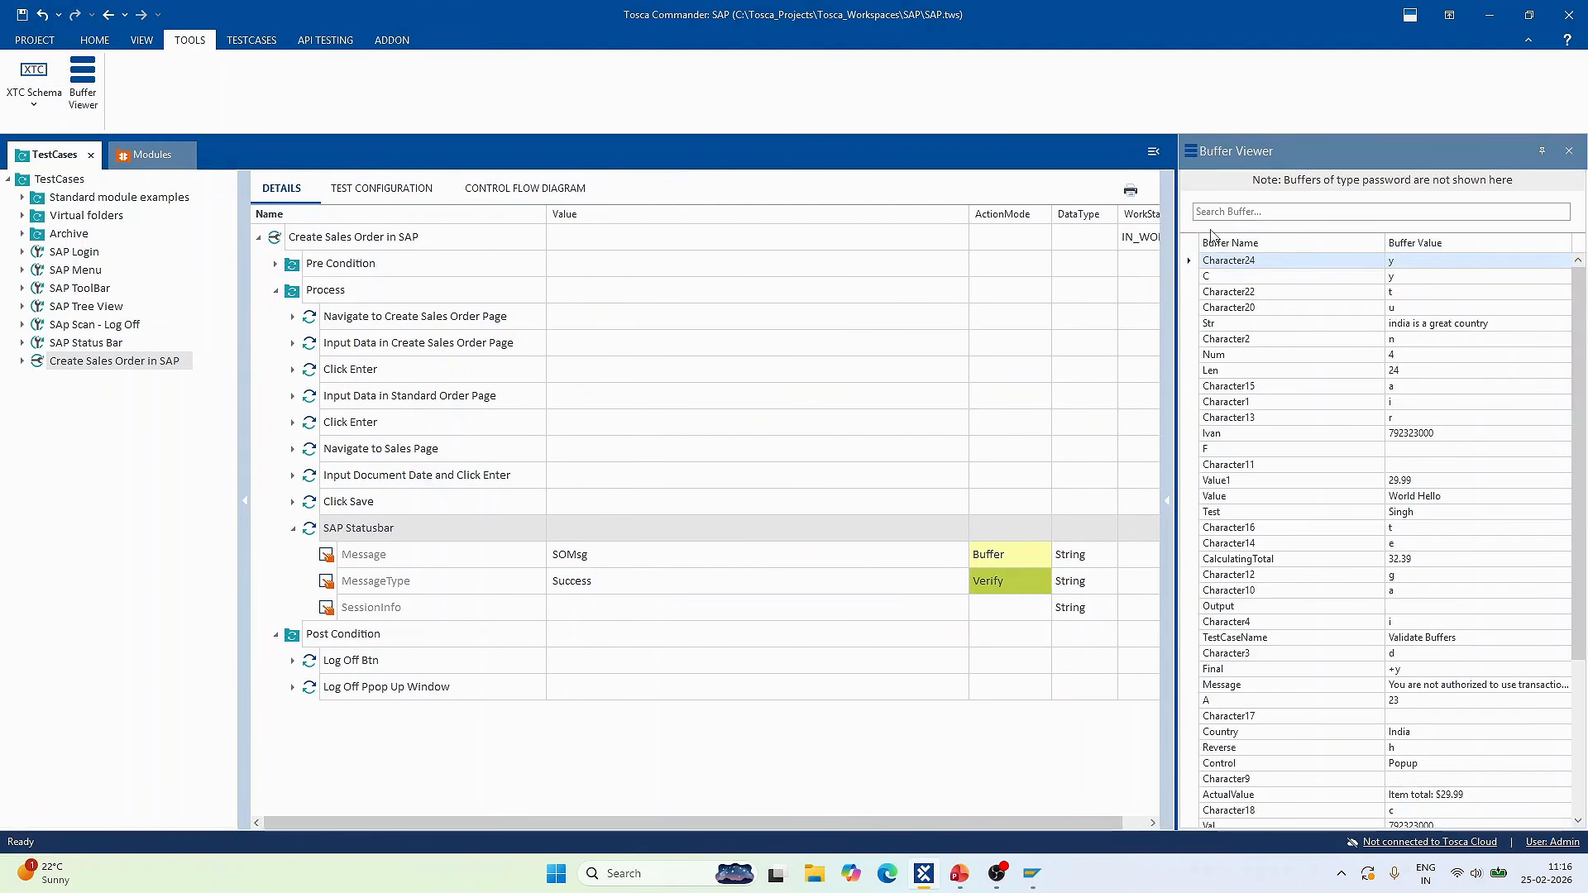
pyautogui.click(1210, 212)
pyautogui.write('SOMsg')
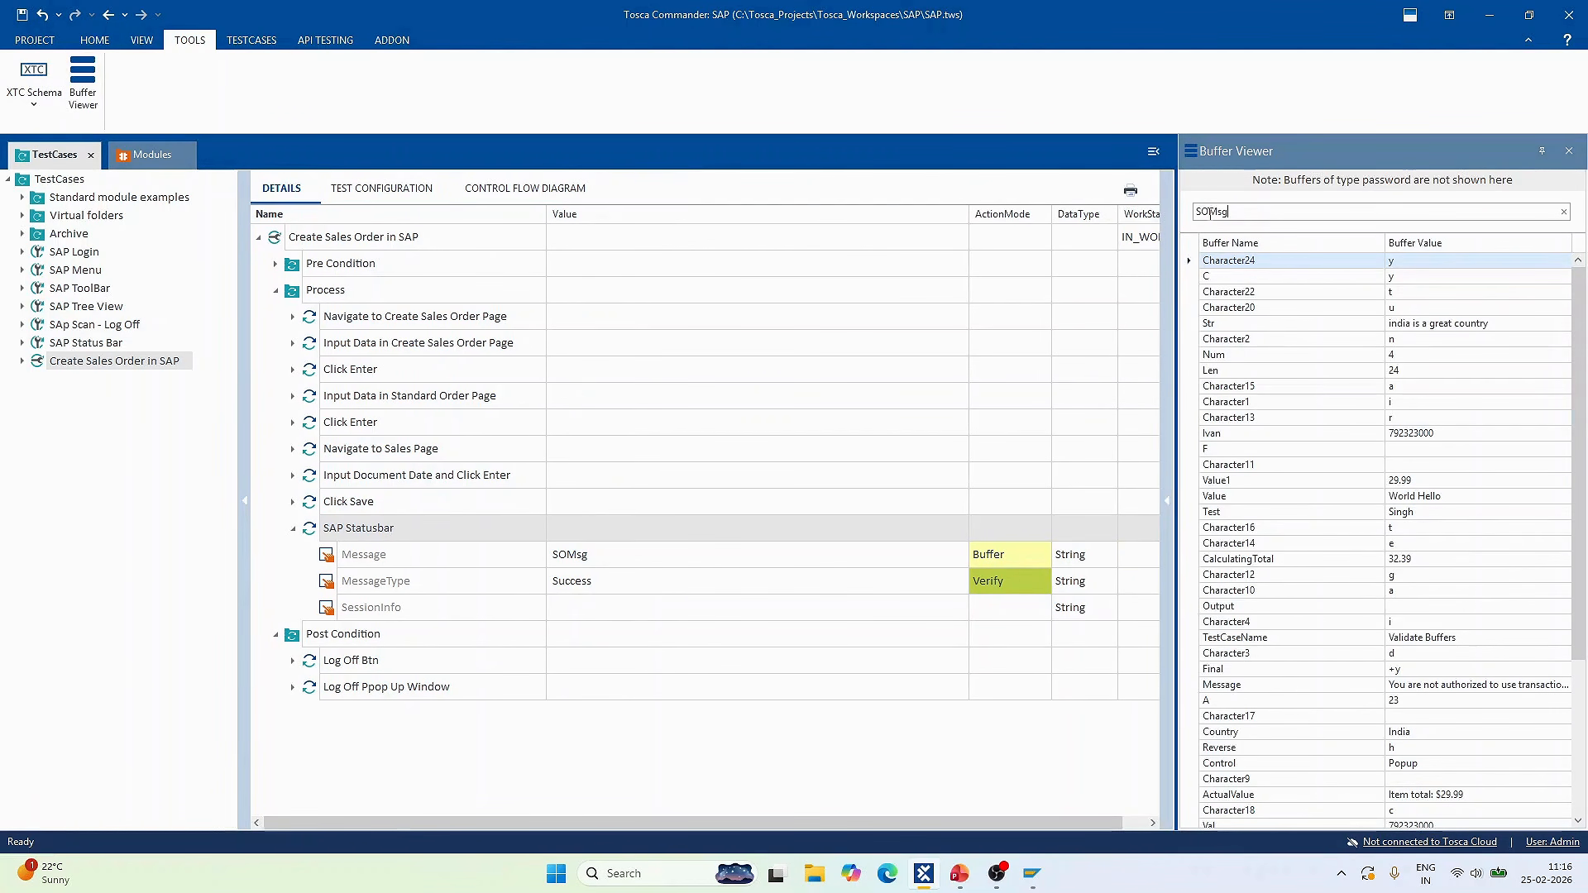
pyautogui.press('Return')
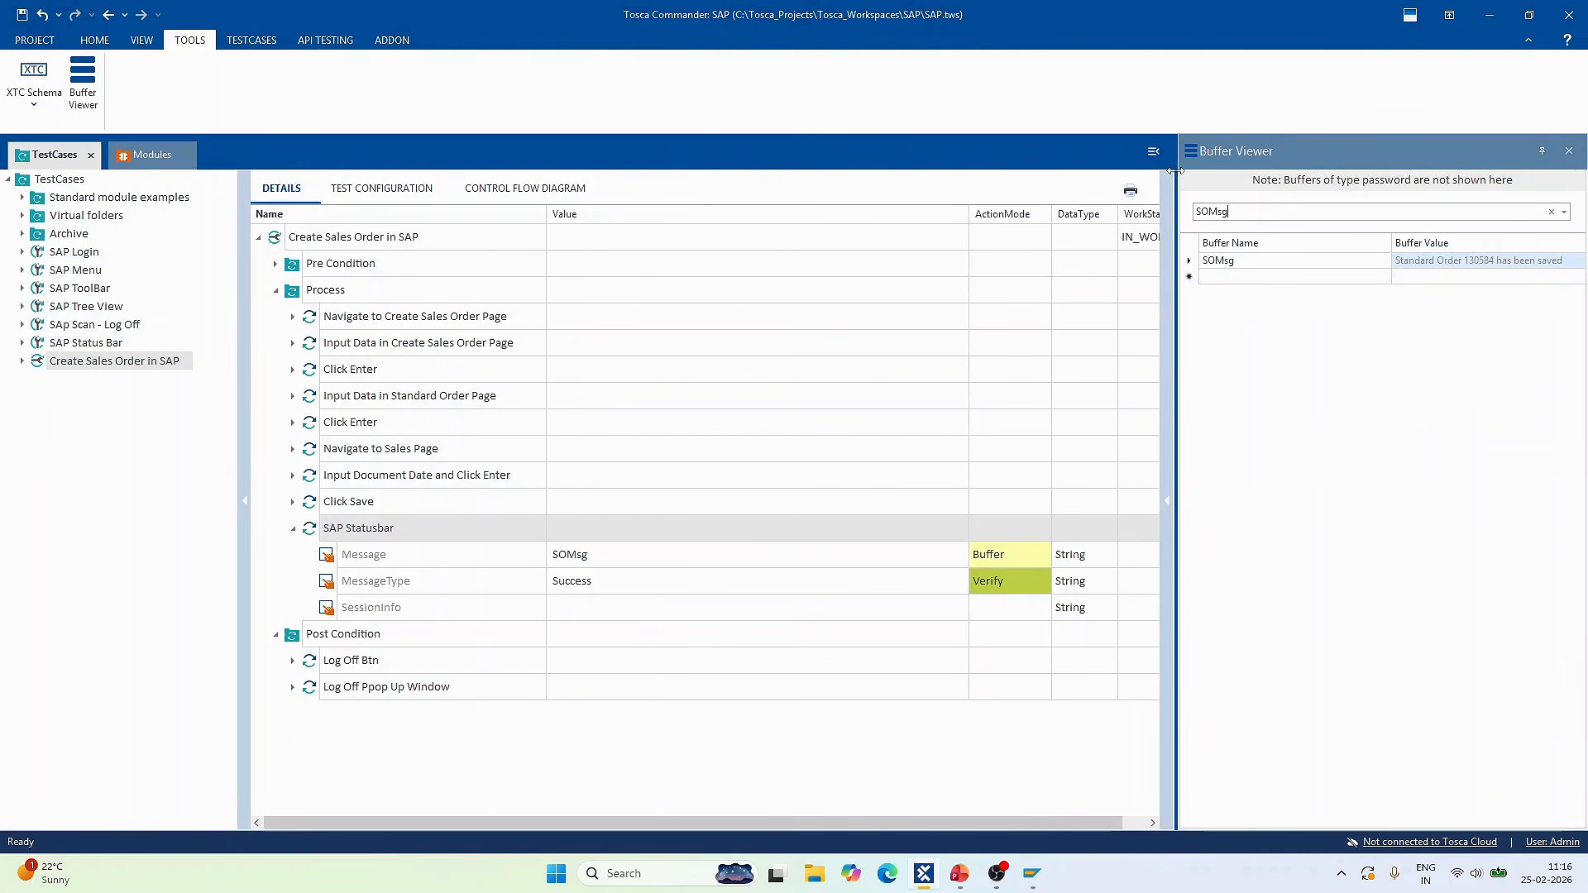
pyautogui.moveTo(1171, 175); pyautogui.dragTo(718, 232)
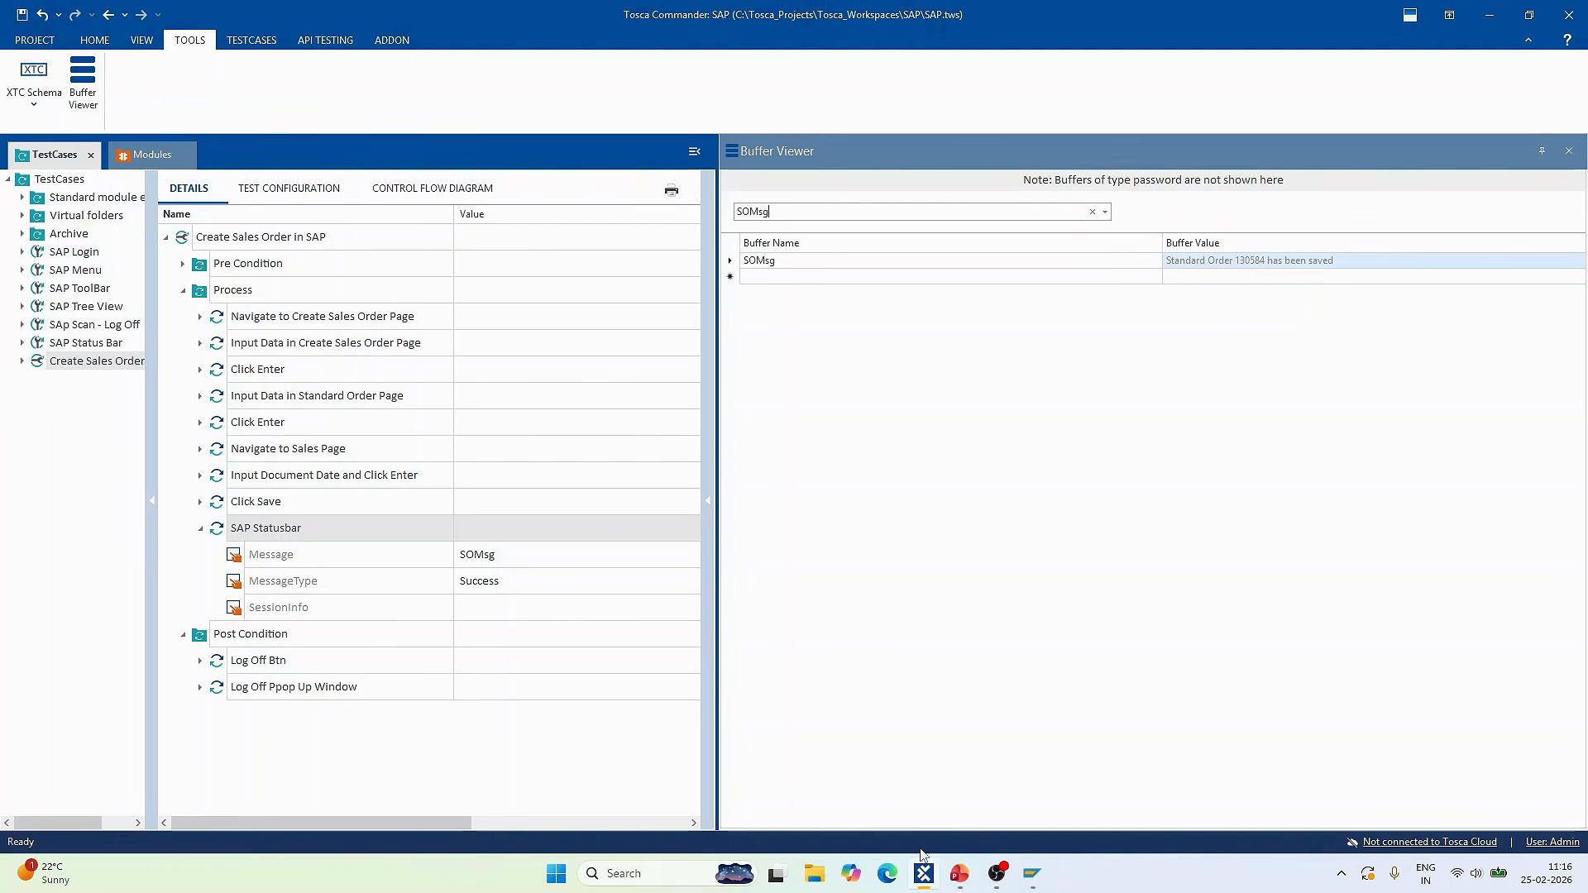
# Compare the SOMsg buffer value with the status bar message in SAP, and close the Buffer Viewer.
pyautogui.moveTo(1032, 875)
pyautogui.click(1082, 796)
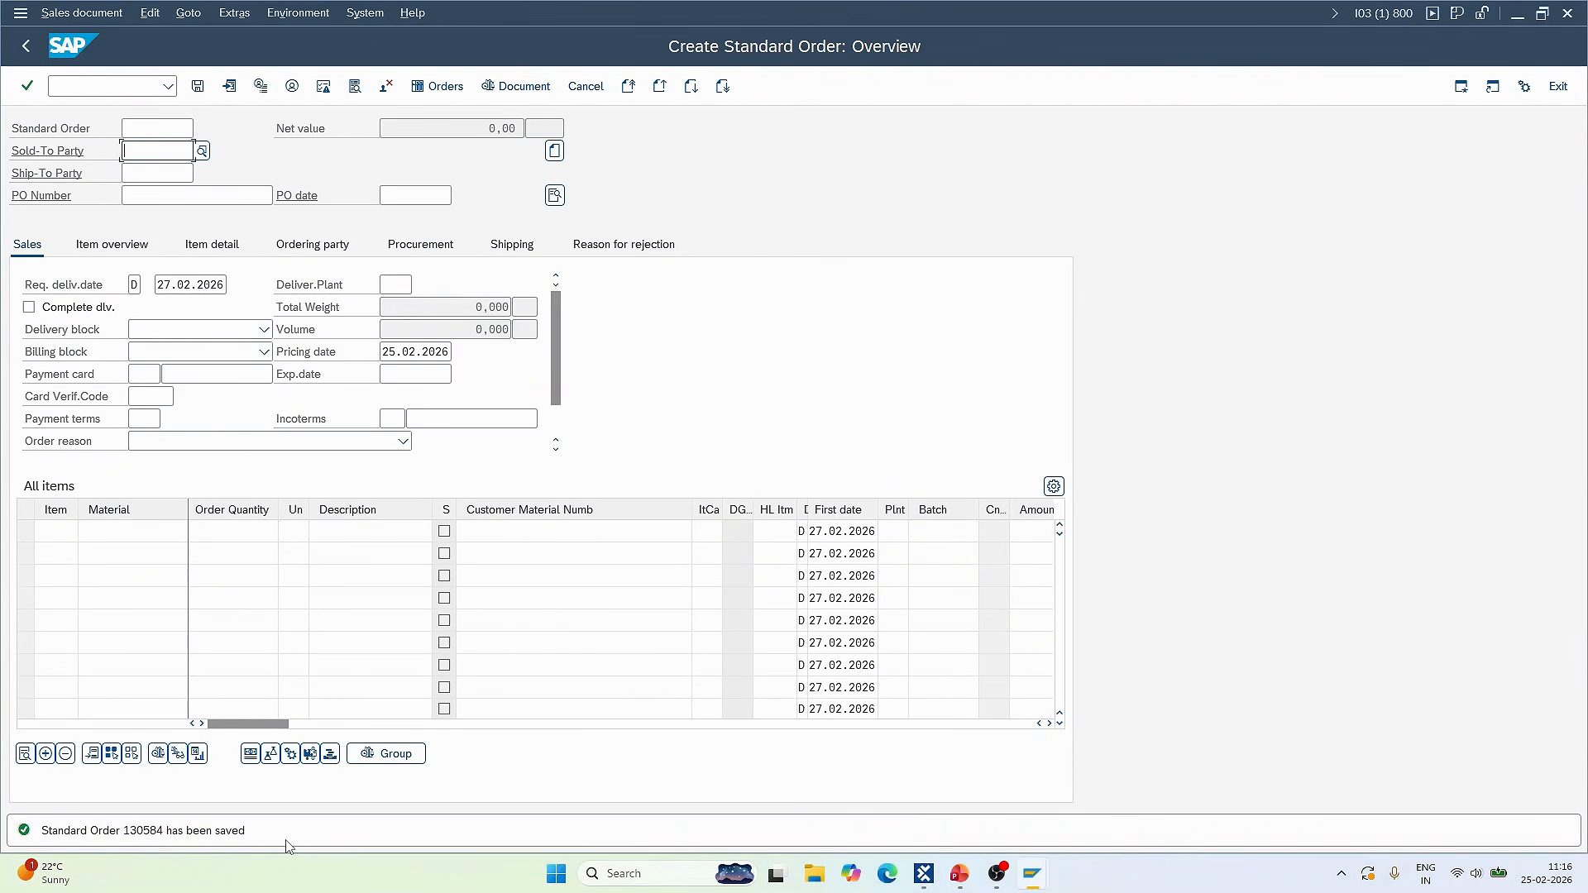
pyautogui.hotkey('alt', 'Tab')
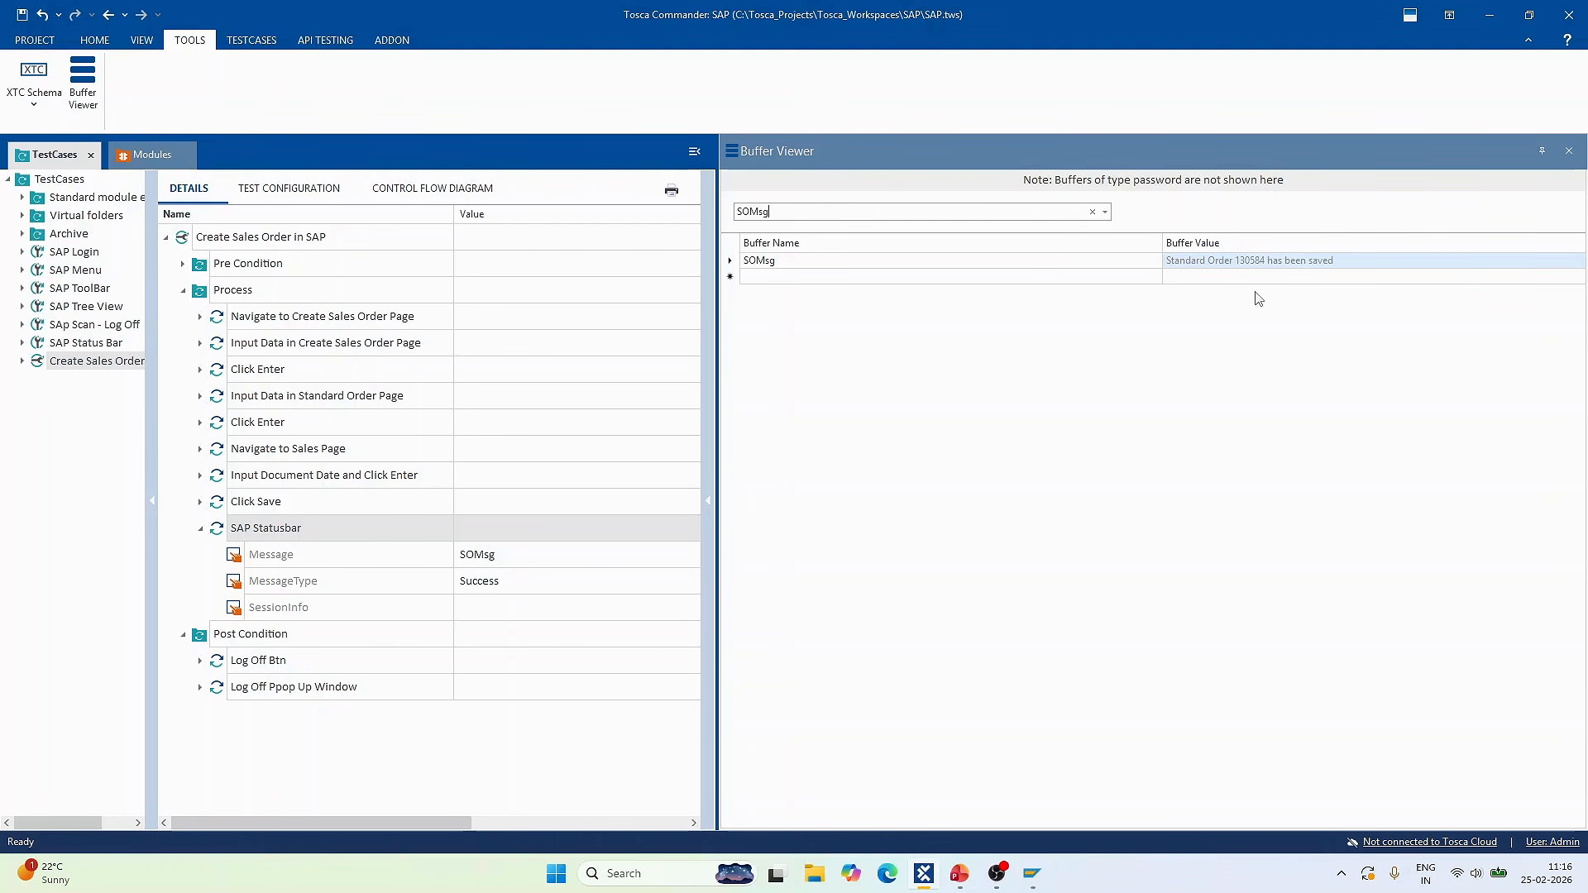
pyautogui.click(1570, 151)
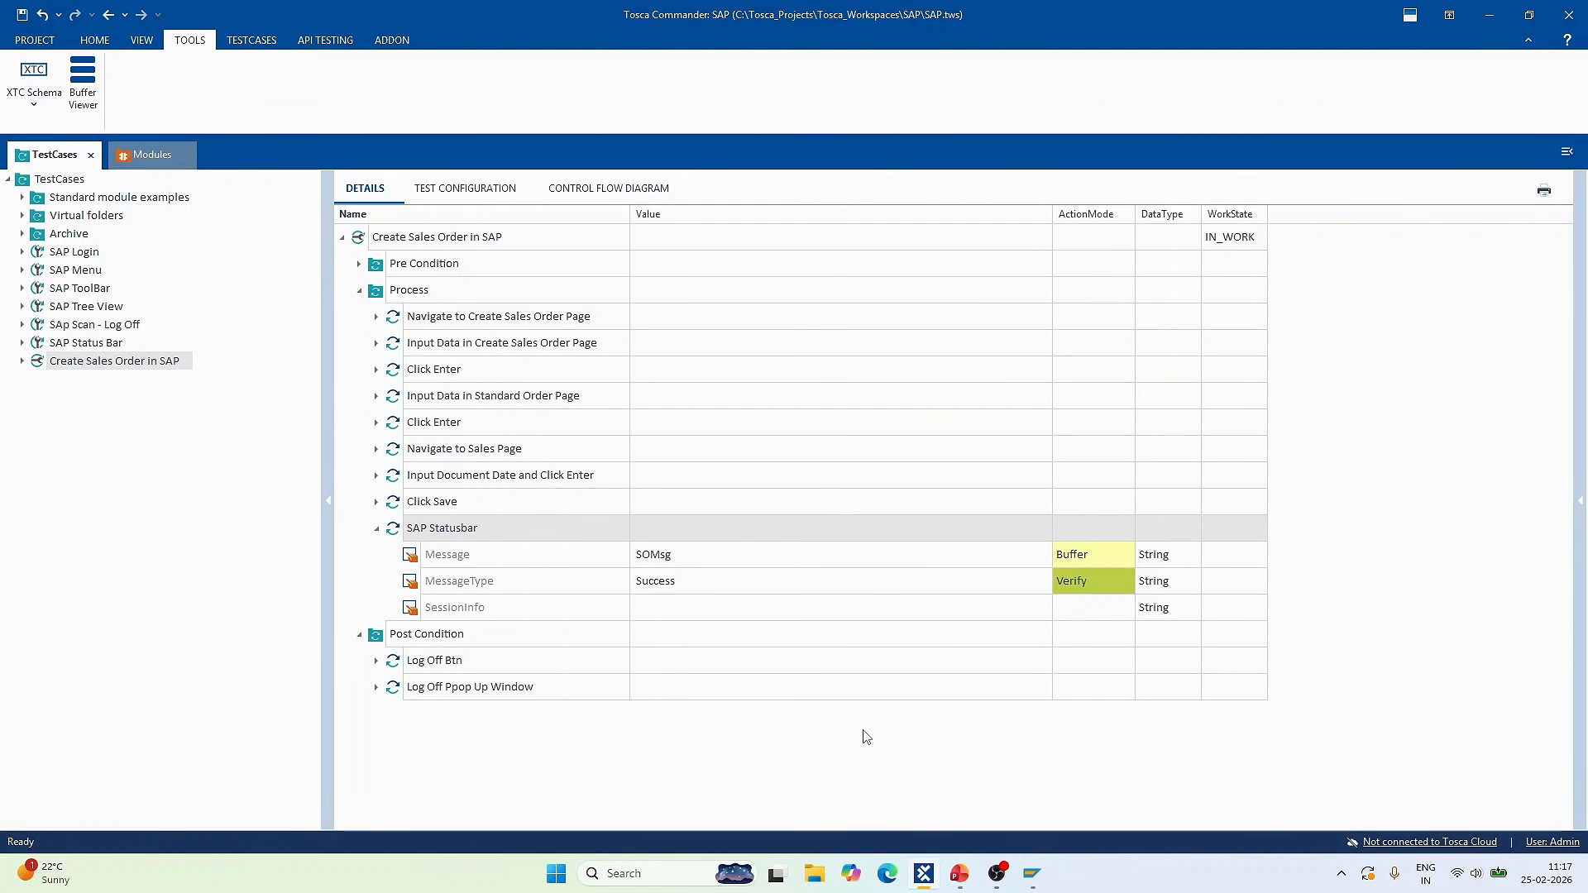
# Switch to the running PowerPoint slide show at the slide Buffer – Static & Dynamic.
pyautogui.moveTo(957, 884)
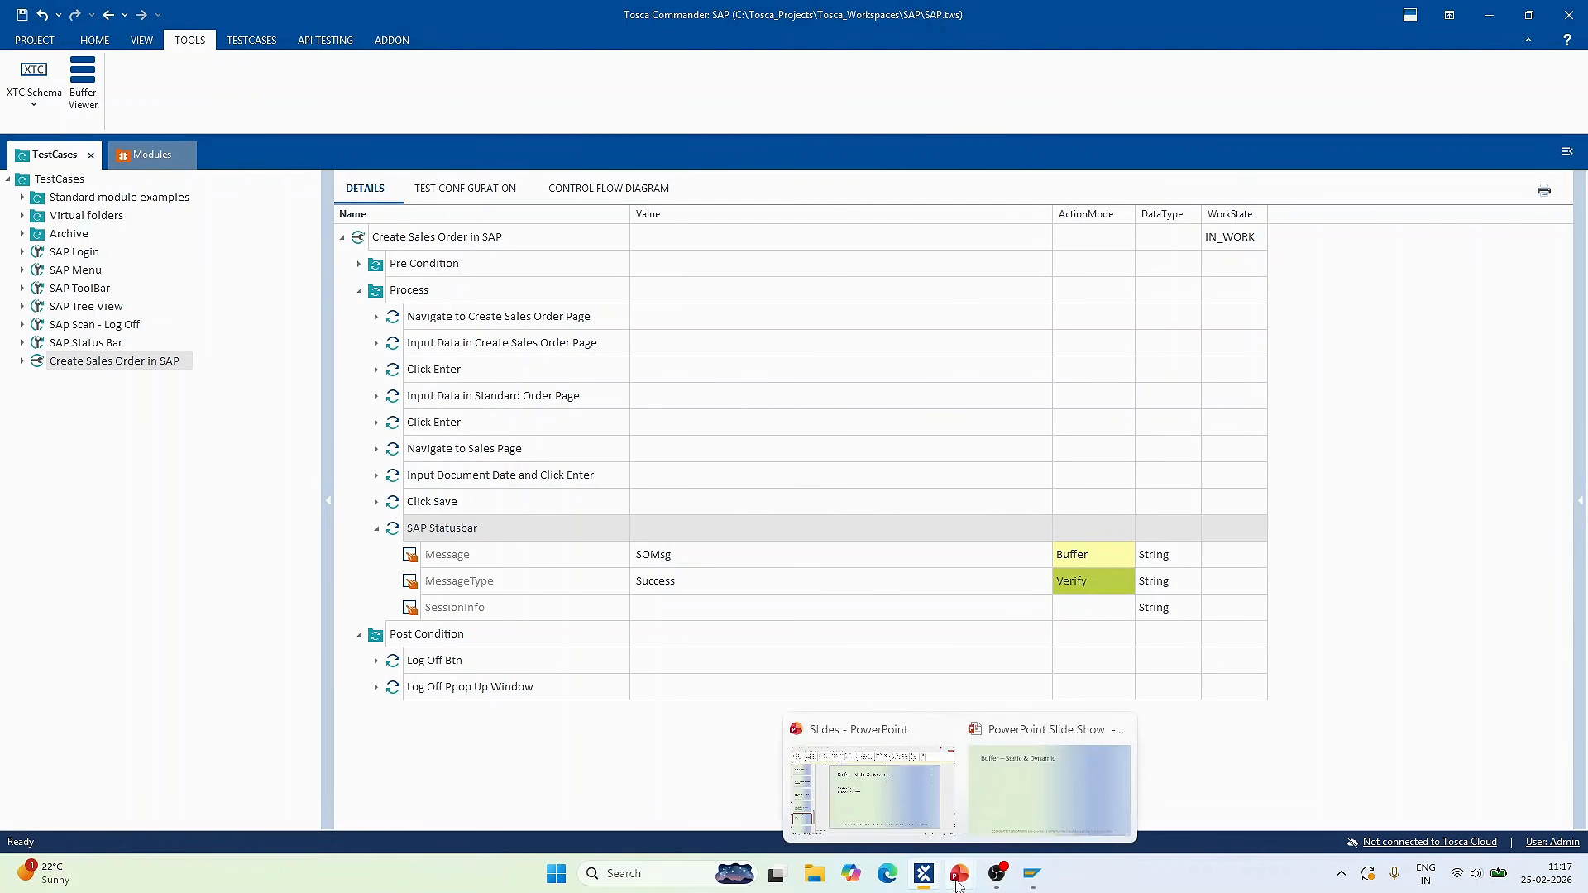
pyautogui.click(1034, 785)
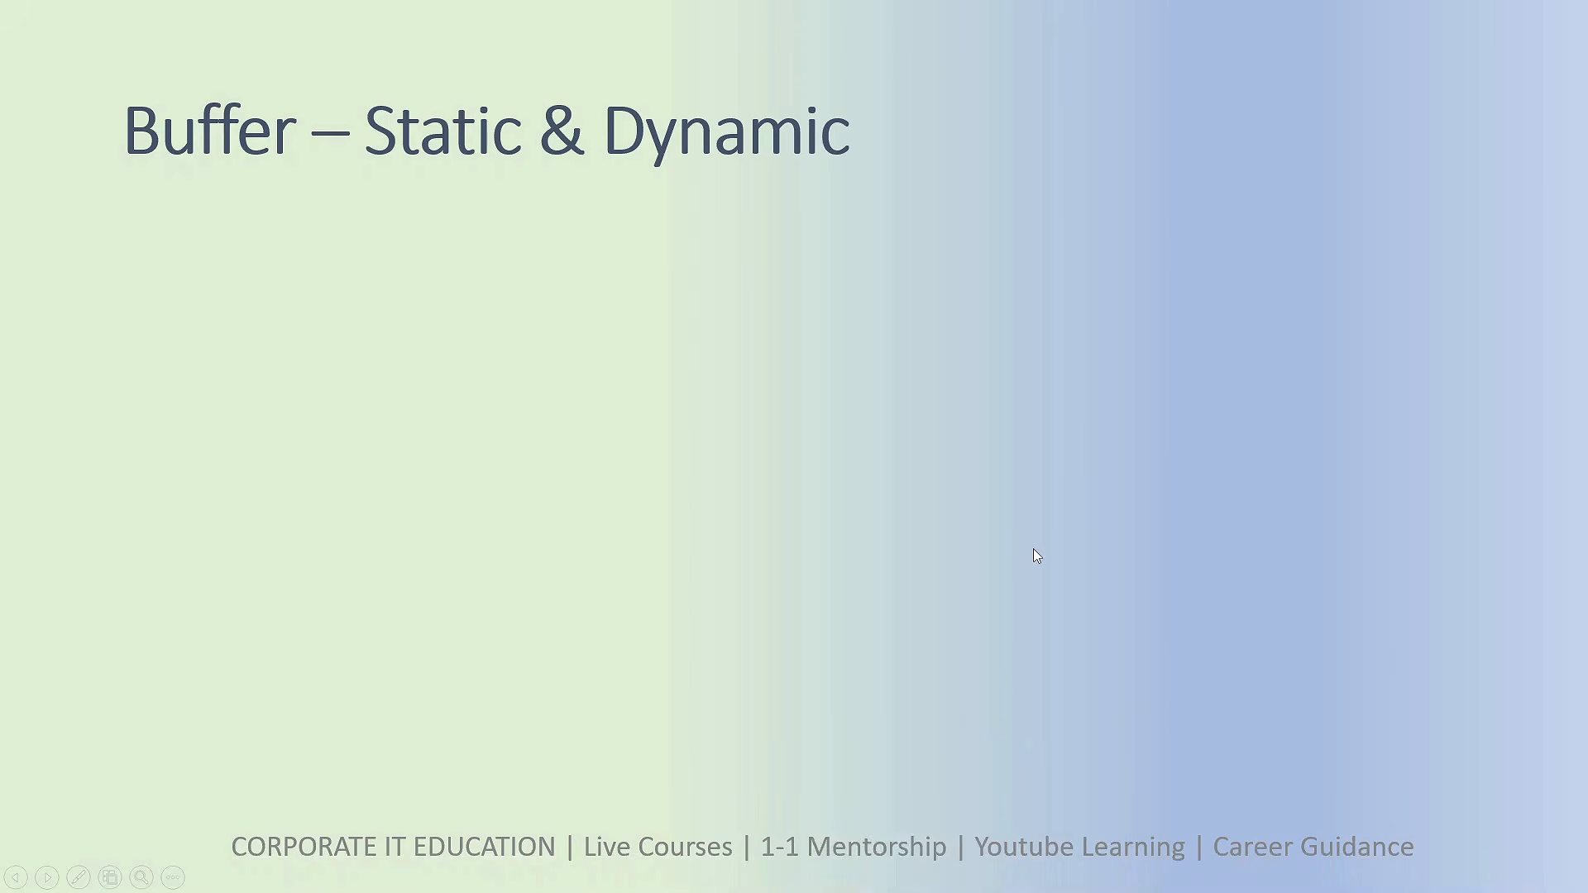
# Reveal the Static Buffer and Dynamic Buffer bullets on the slide, and switch back to Tosca Commander.
pyautogui.press('Right')
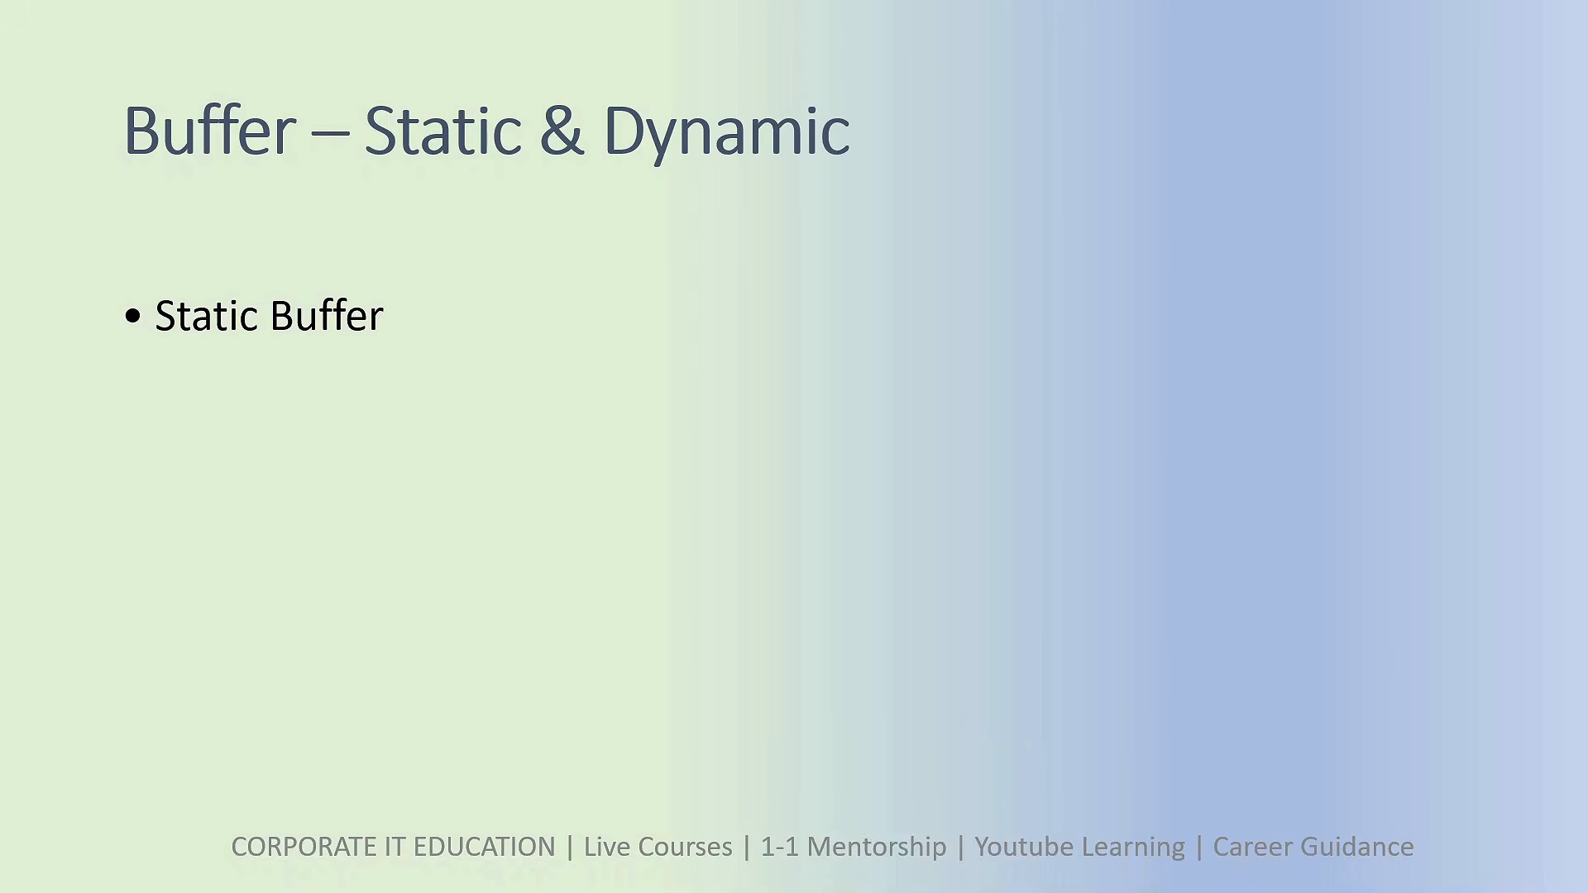
pyautogui.press('Right')
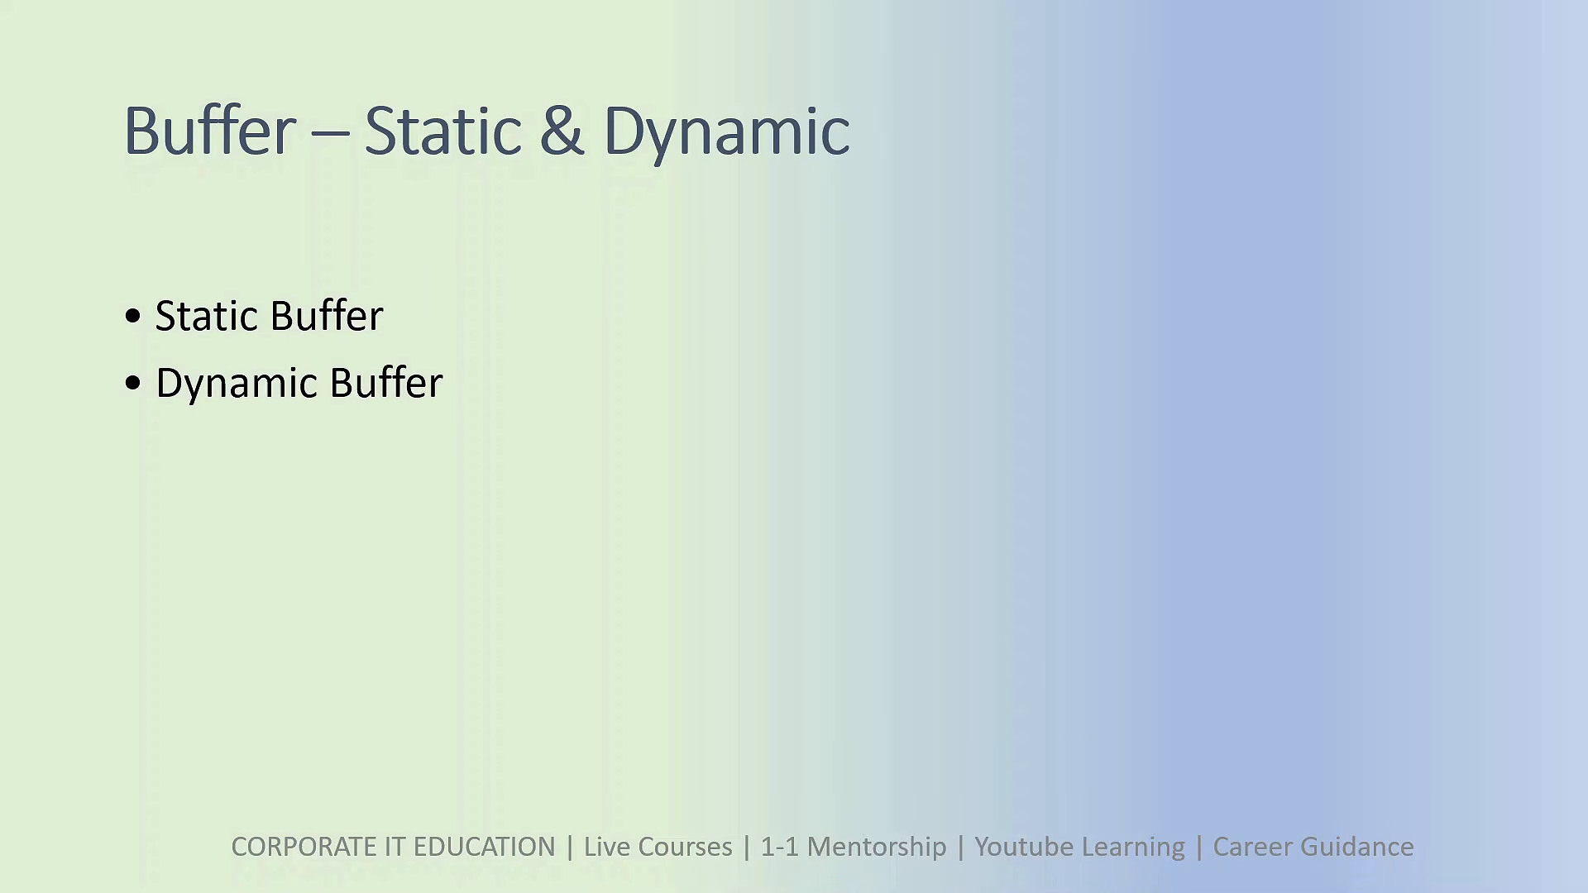
pyautogui.hotkey('alt', 'Tab')
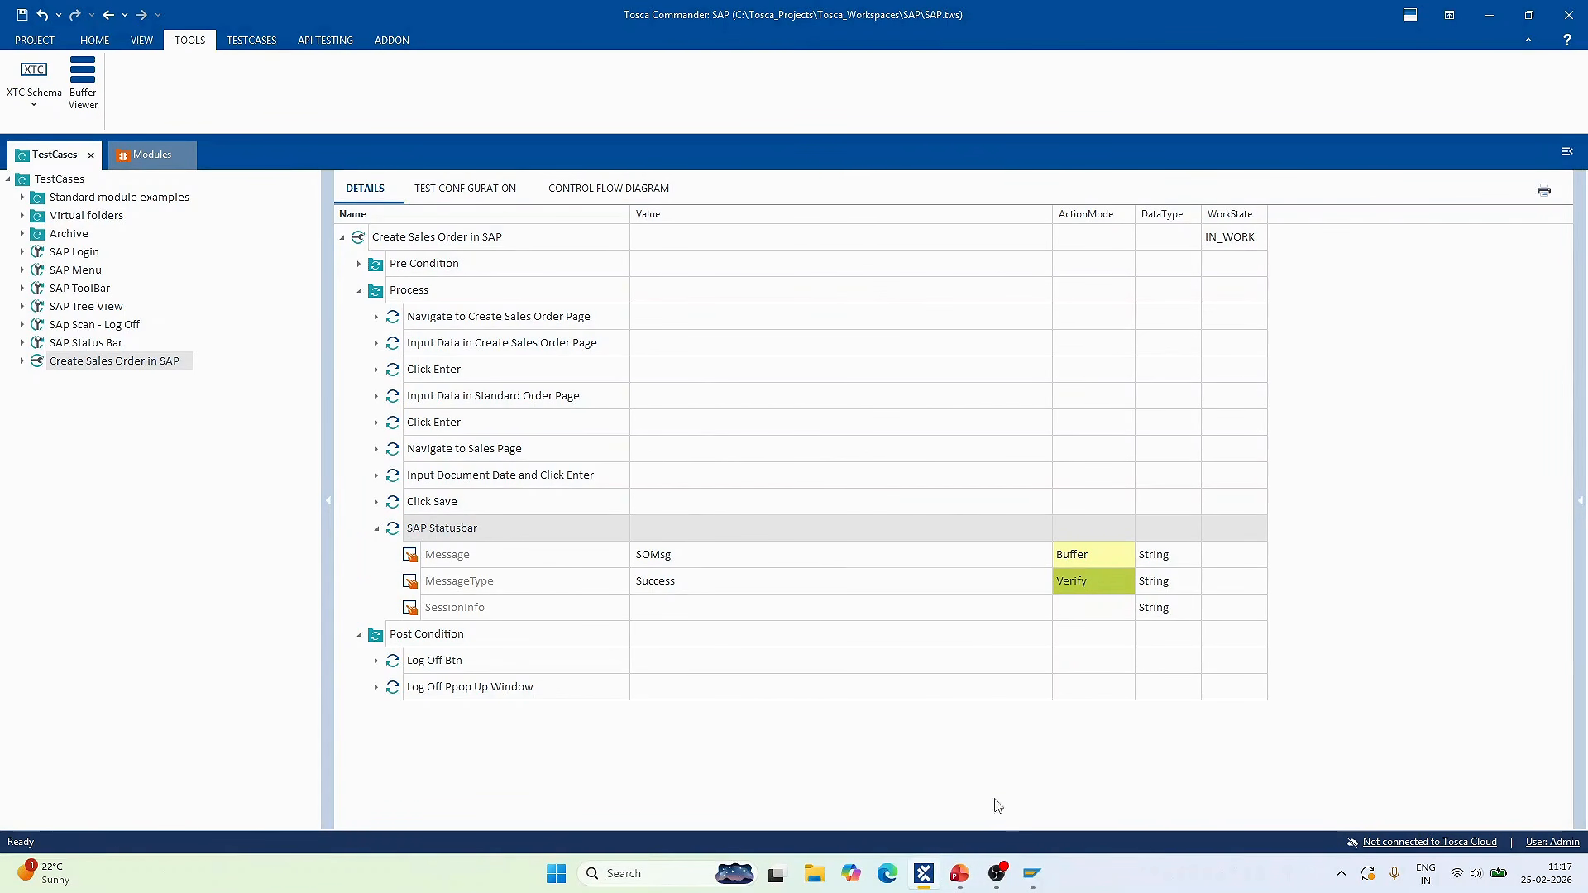
# Find the SOMsg buffer in the Buffer Viewer, copy its full value, and close the viewer.
pyautogui.click(83, 83)
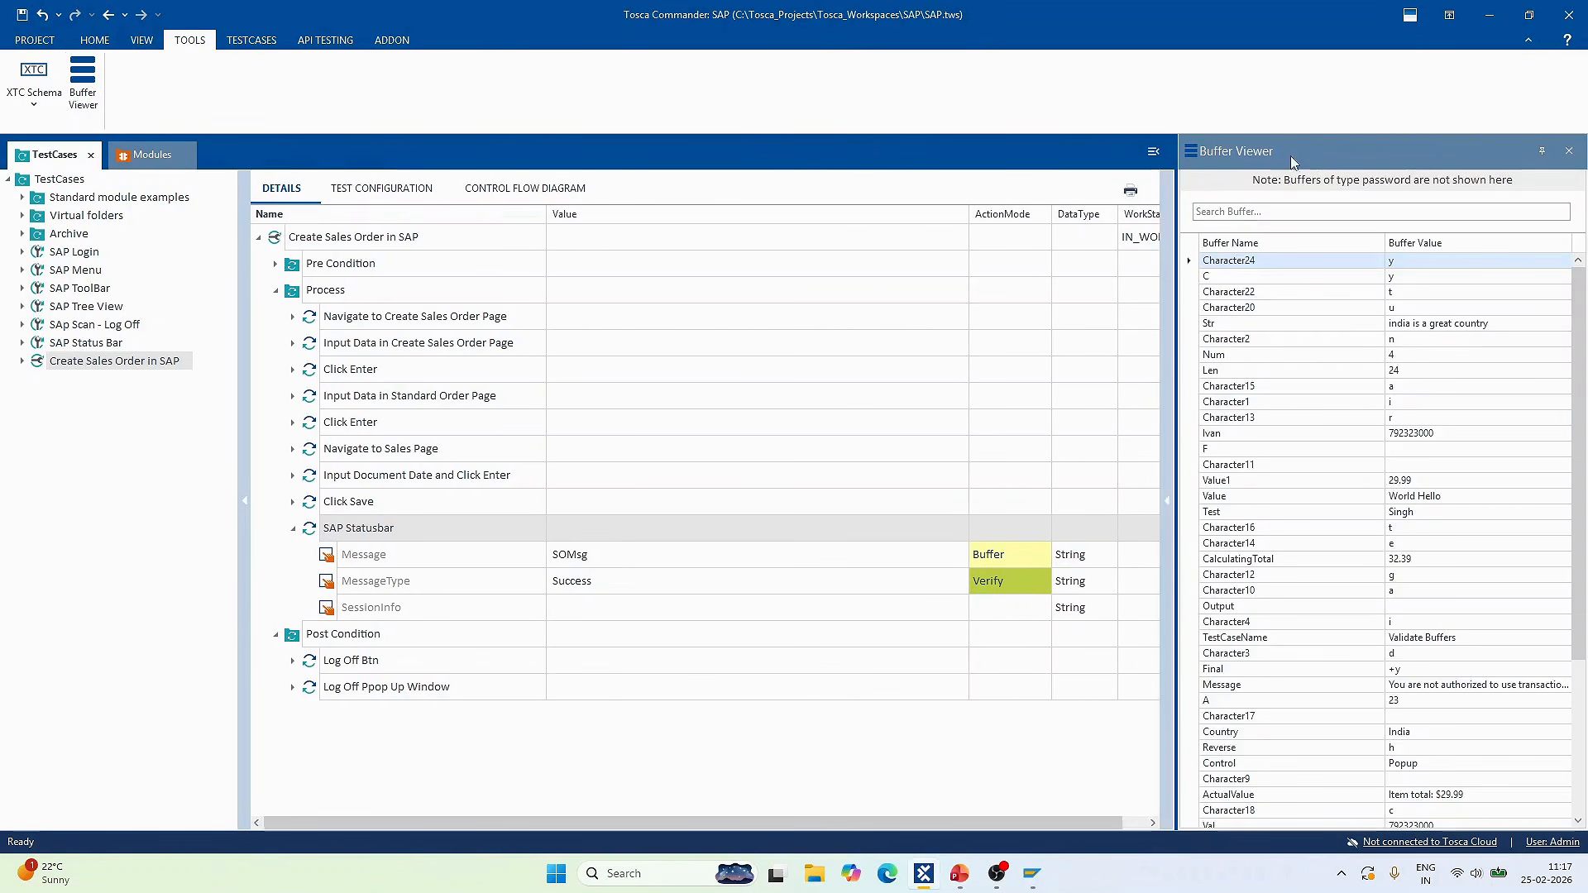
pyautogui.click(1243, 211)
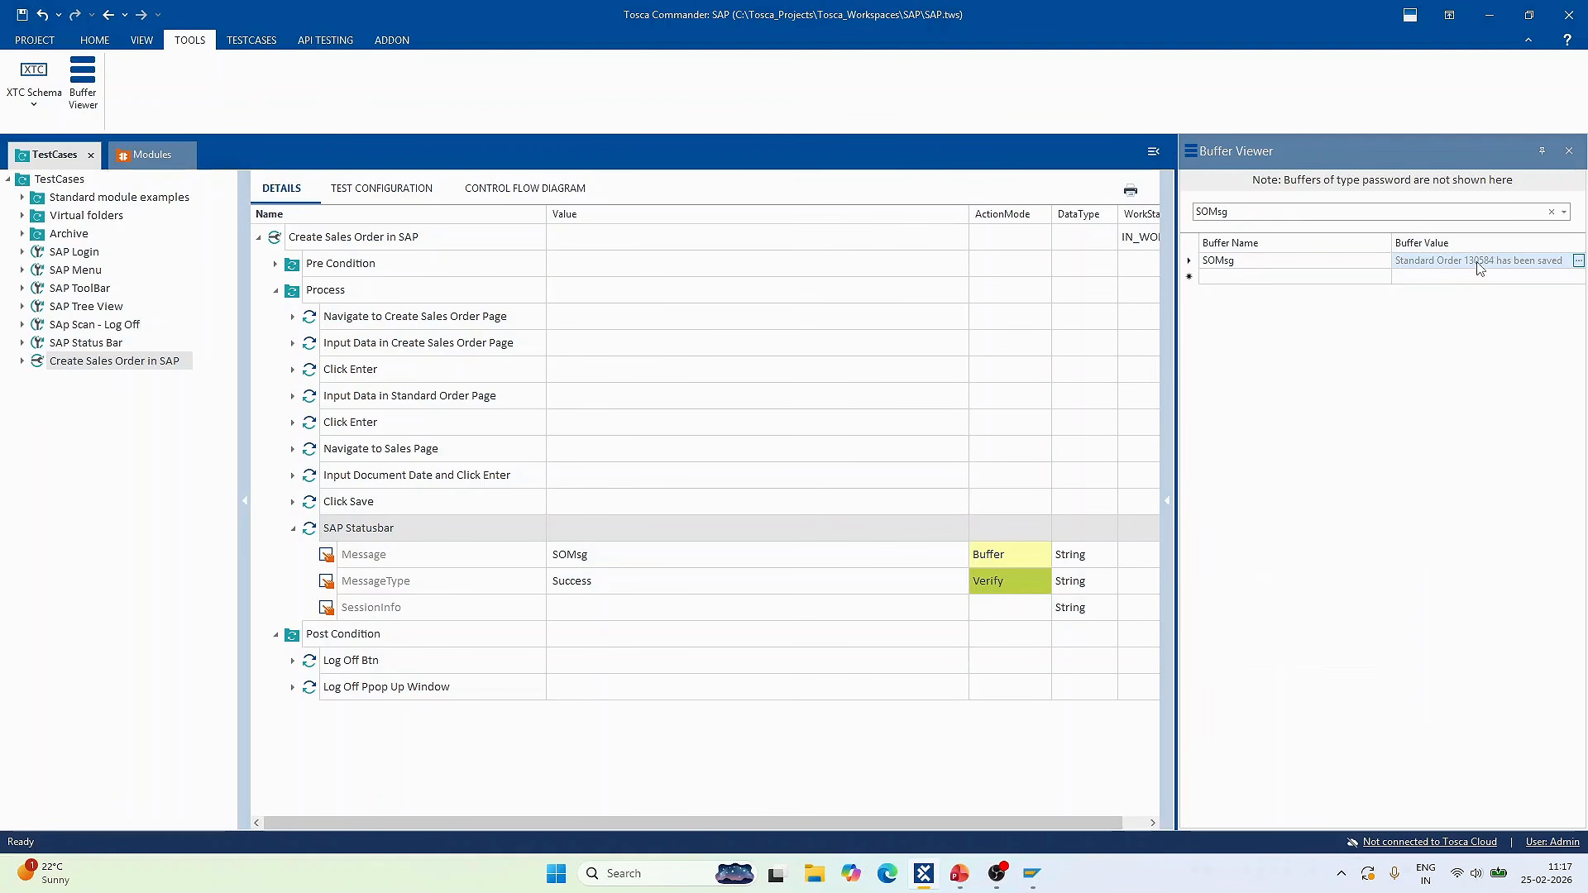
pyautogui.click(1579, 262)
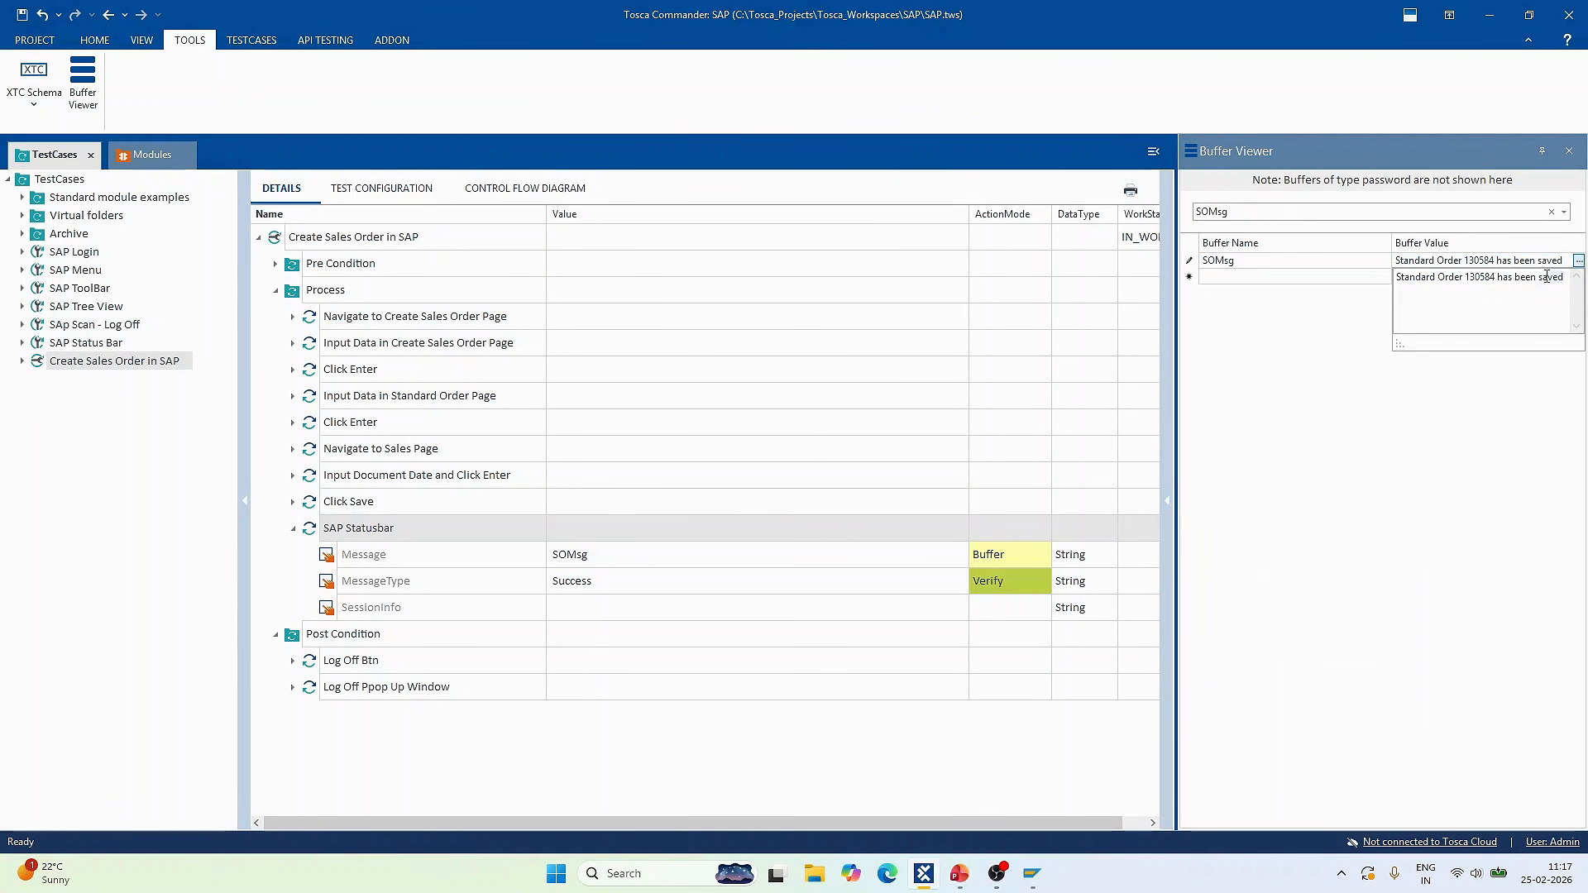
pyautogui.moveTo(1563, 278); pyautogui.dragTo(1396, 278)
pyautogui.hotkey('ctrl', 'c')
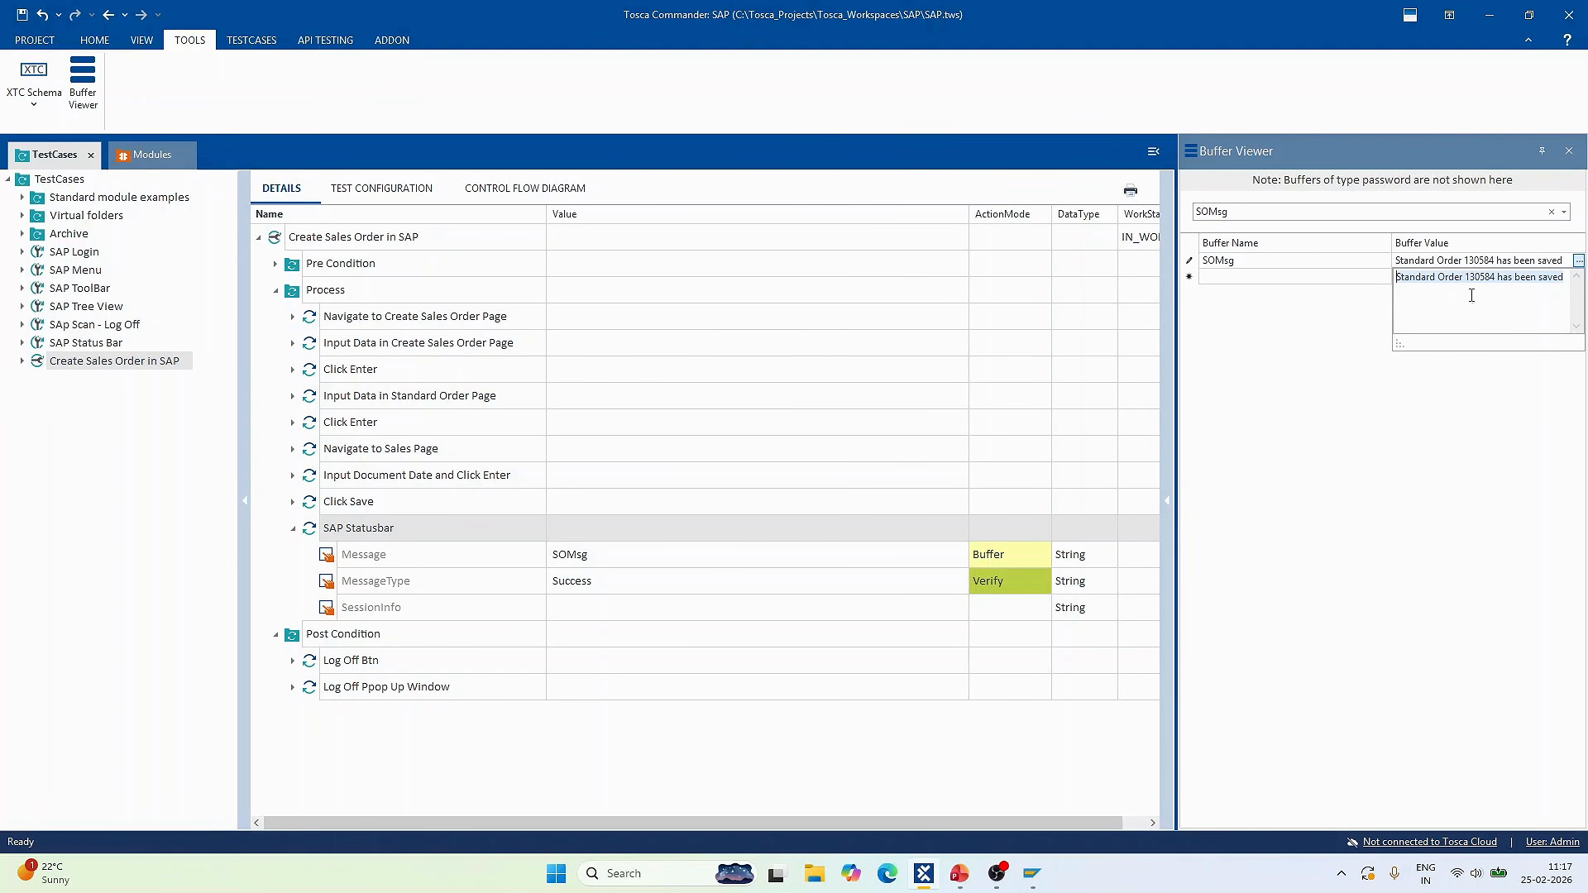
pyautogui.click(1569, 152)
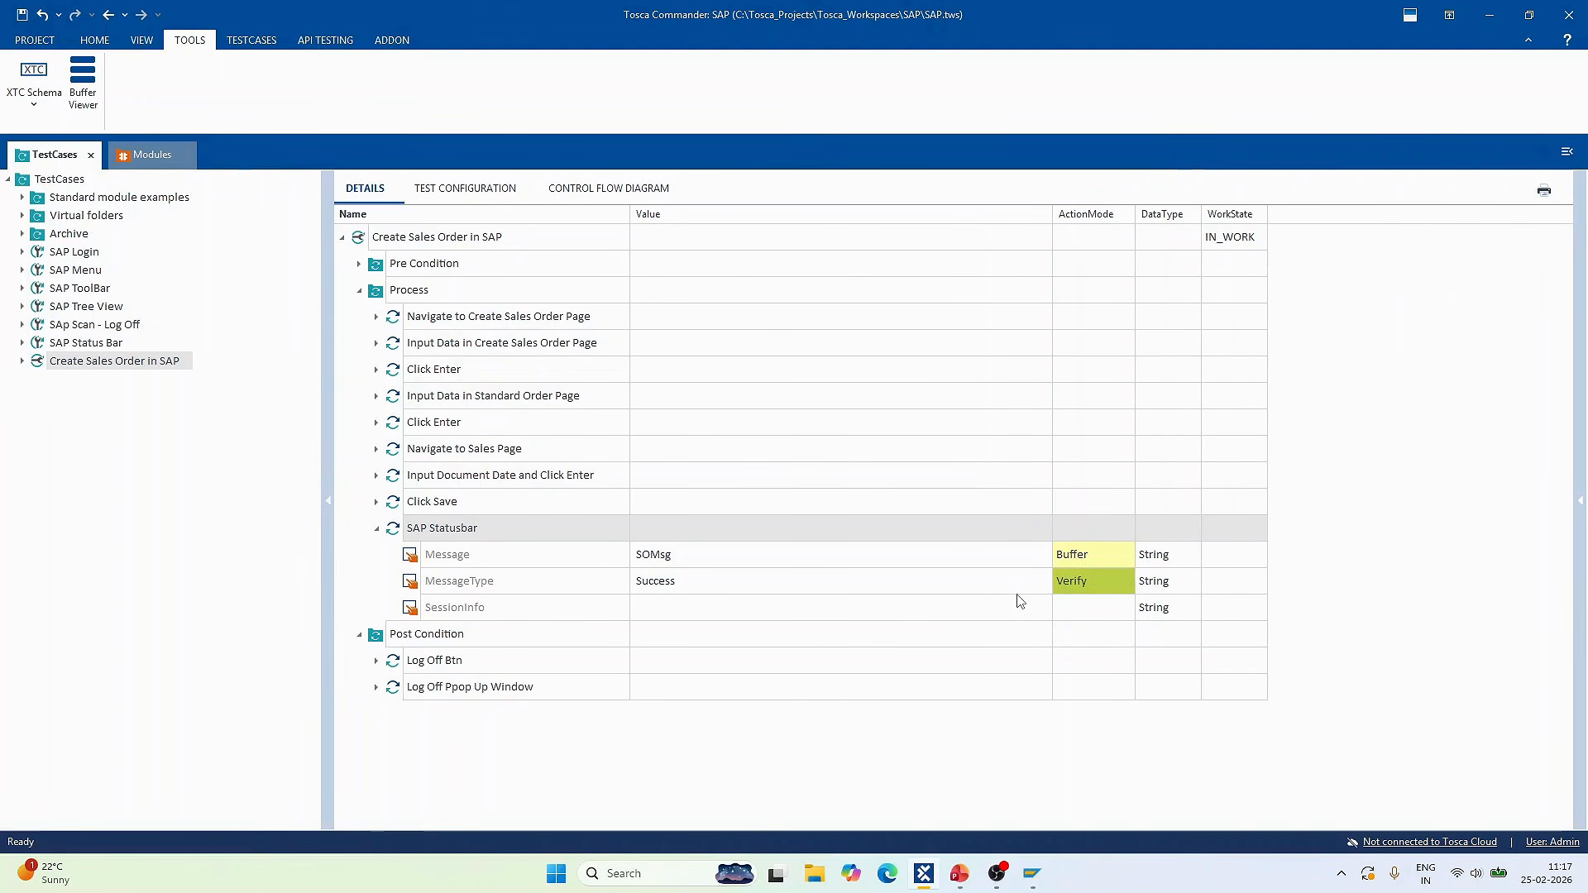
# Replace the Message value under SAP Statusbar with the copied text, substituting {XB[SONum] for the order number.
pyautogui.click(998, 561)
pyautogui.click(921, 560)
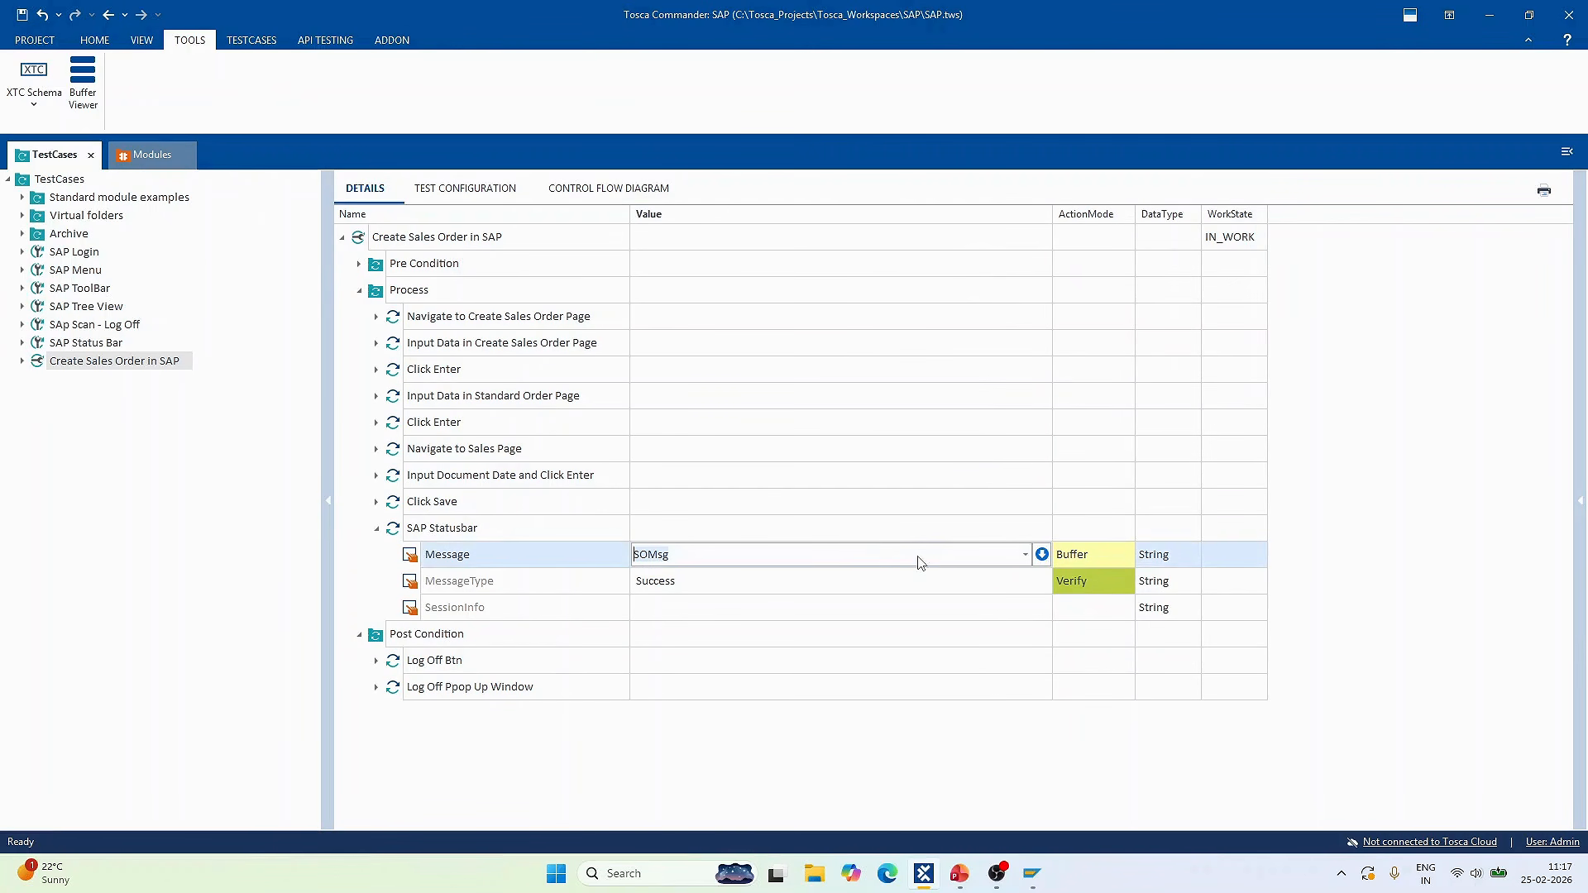
pyautogui.hotkey('ctrl', 'v')
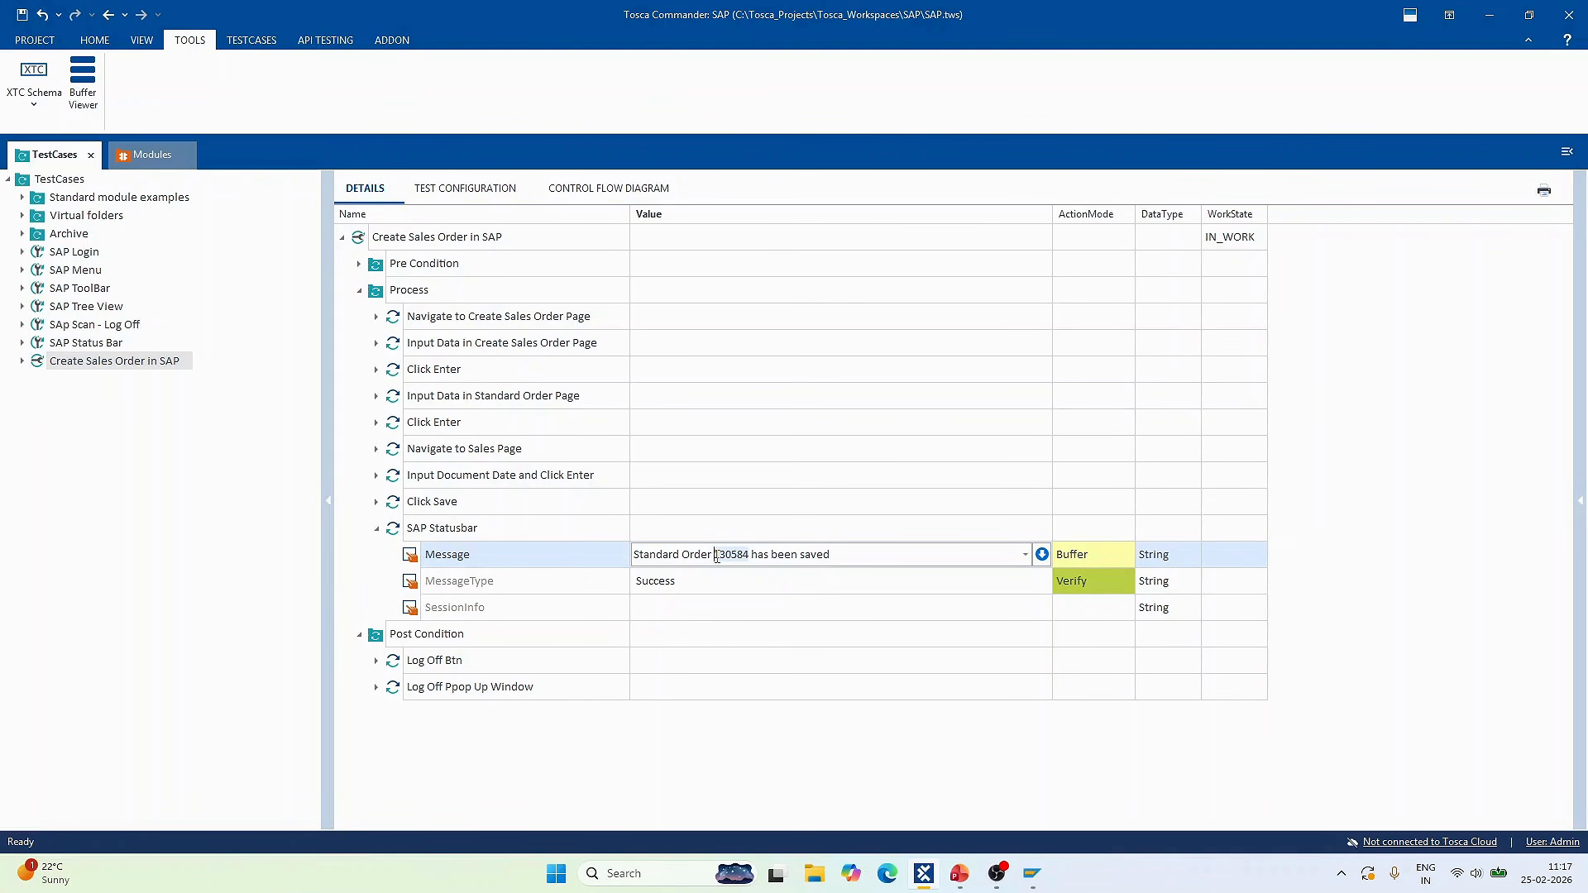
pyautogui.press('BackSpace')
pyautogui.write('{')
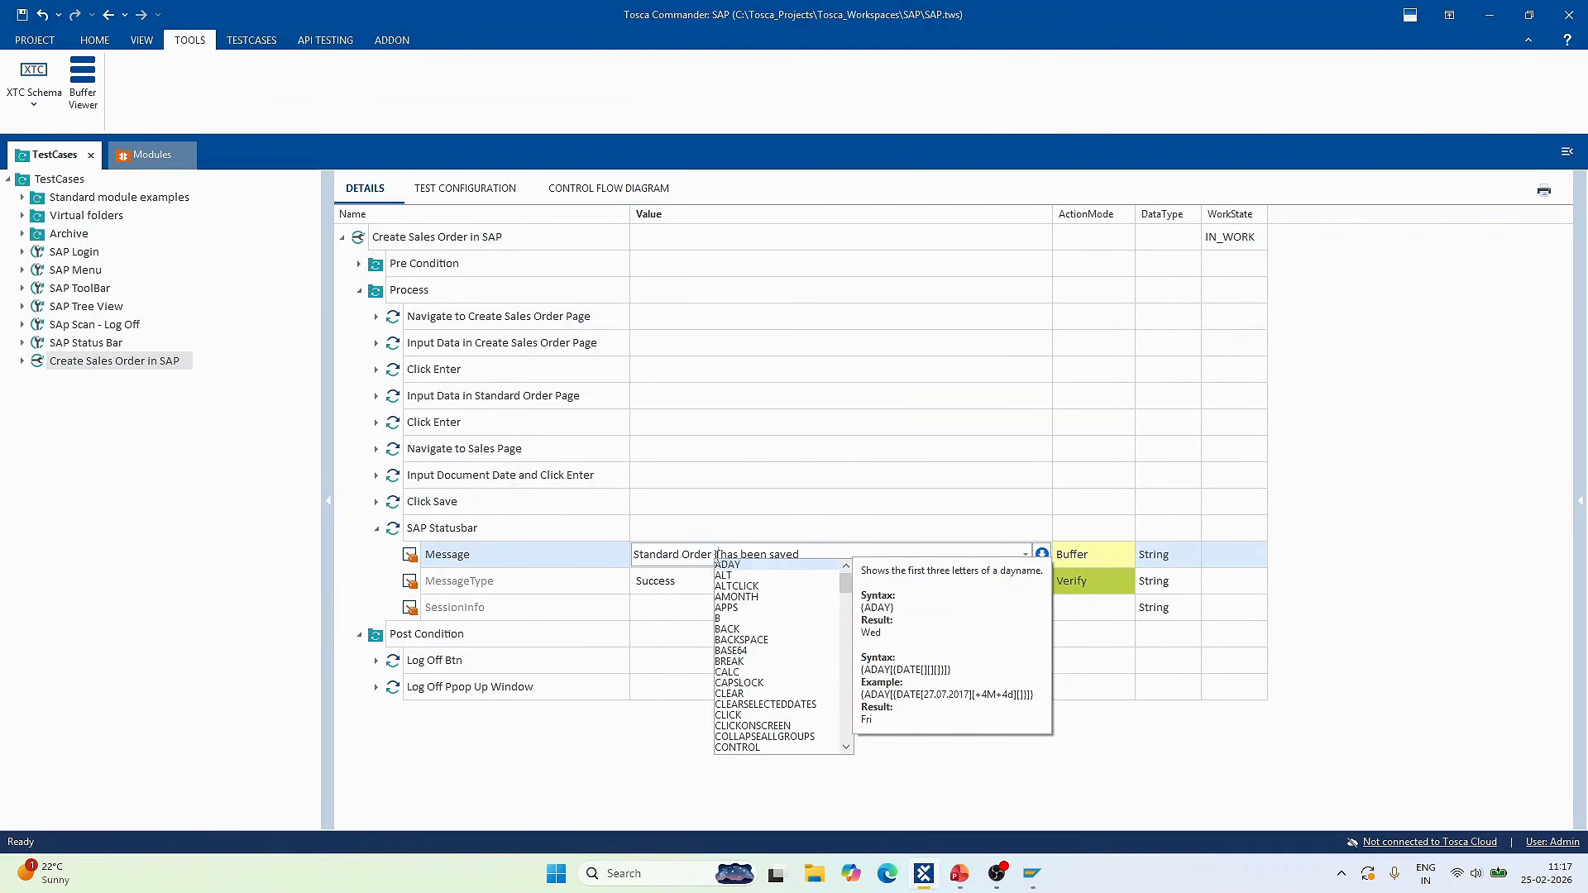
pyautogui.write('XB')
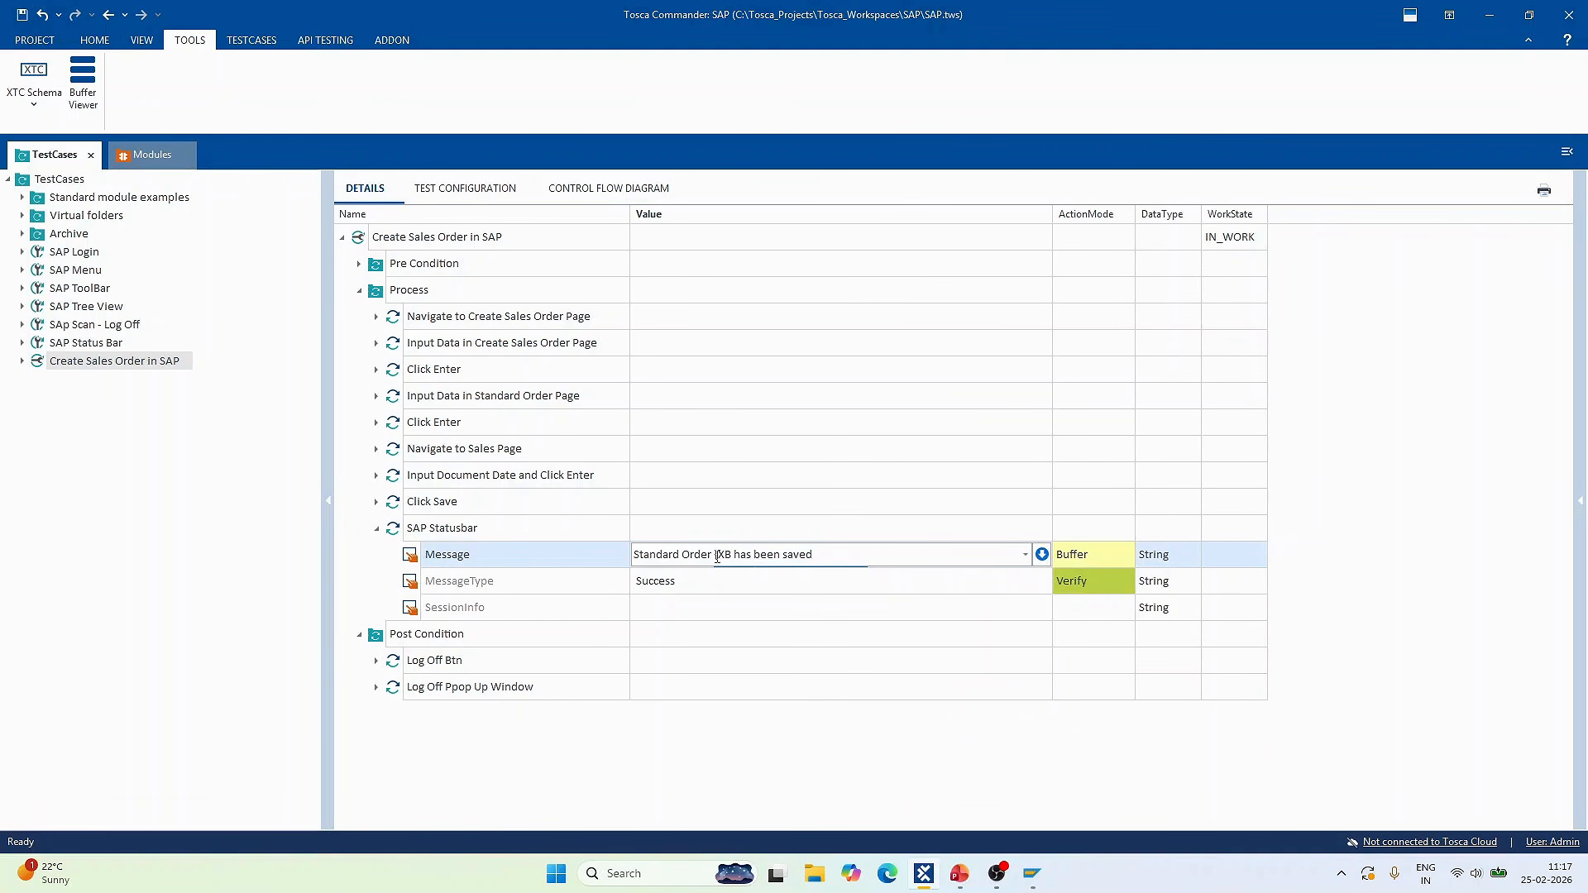
pyautogui.write('[]')
pyautogui.write('SO')
pyautogui.write('Num')
# Set the ActionMode of the Message attribute under SAP Statusbar to Verify.
pyautogui.click(1131, 561)
pyautogui.click(1128, 555)
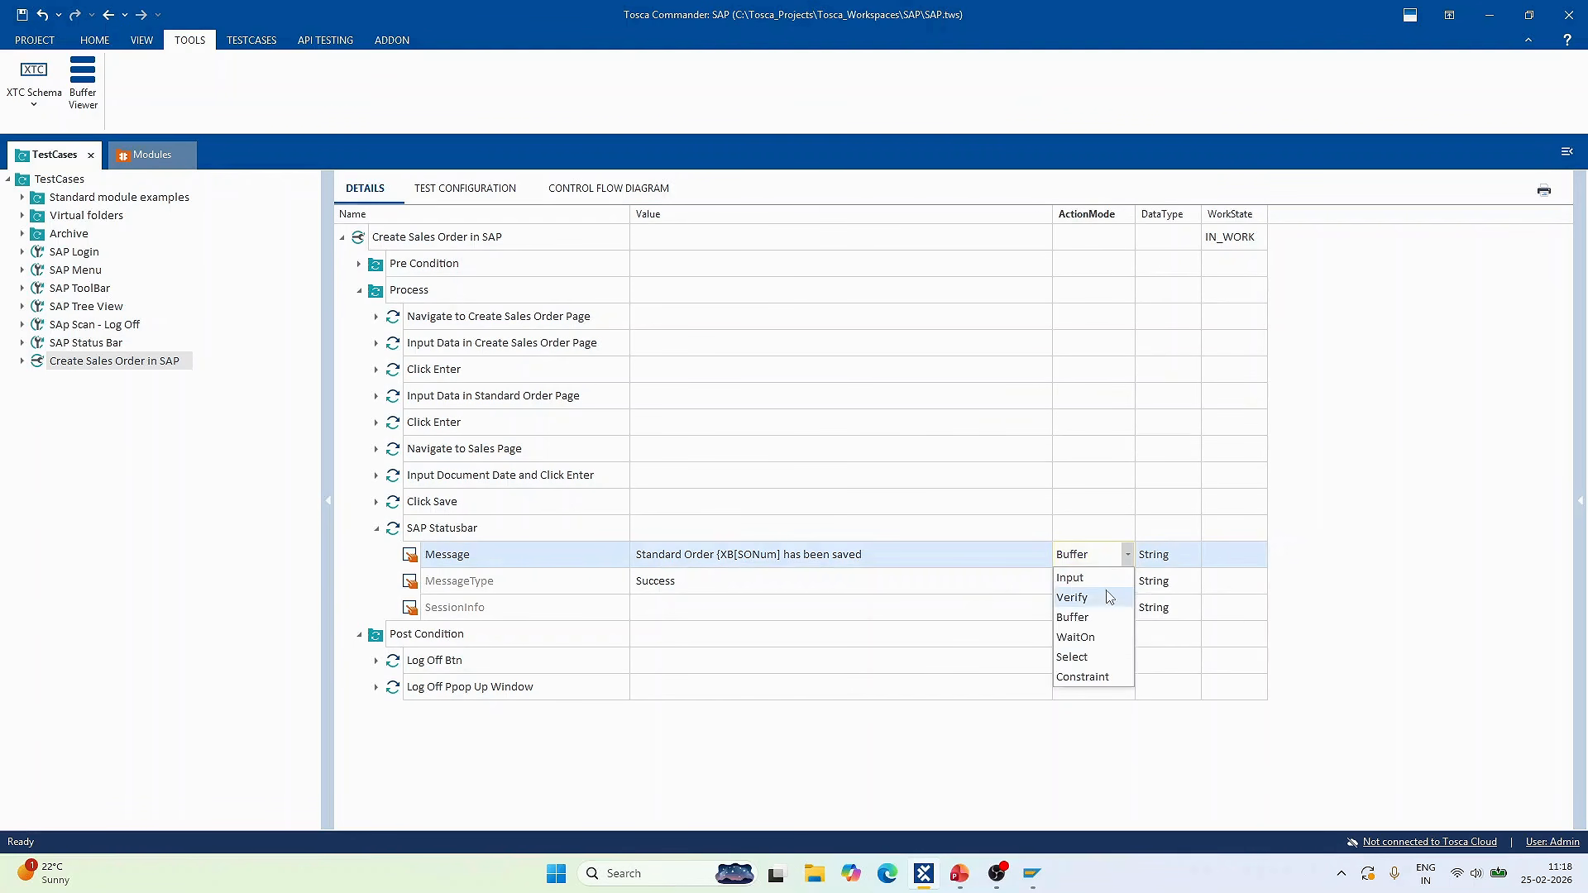
pyautogui.click(1088, 597)
pyautogui.click(1440, 549)
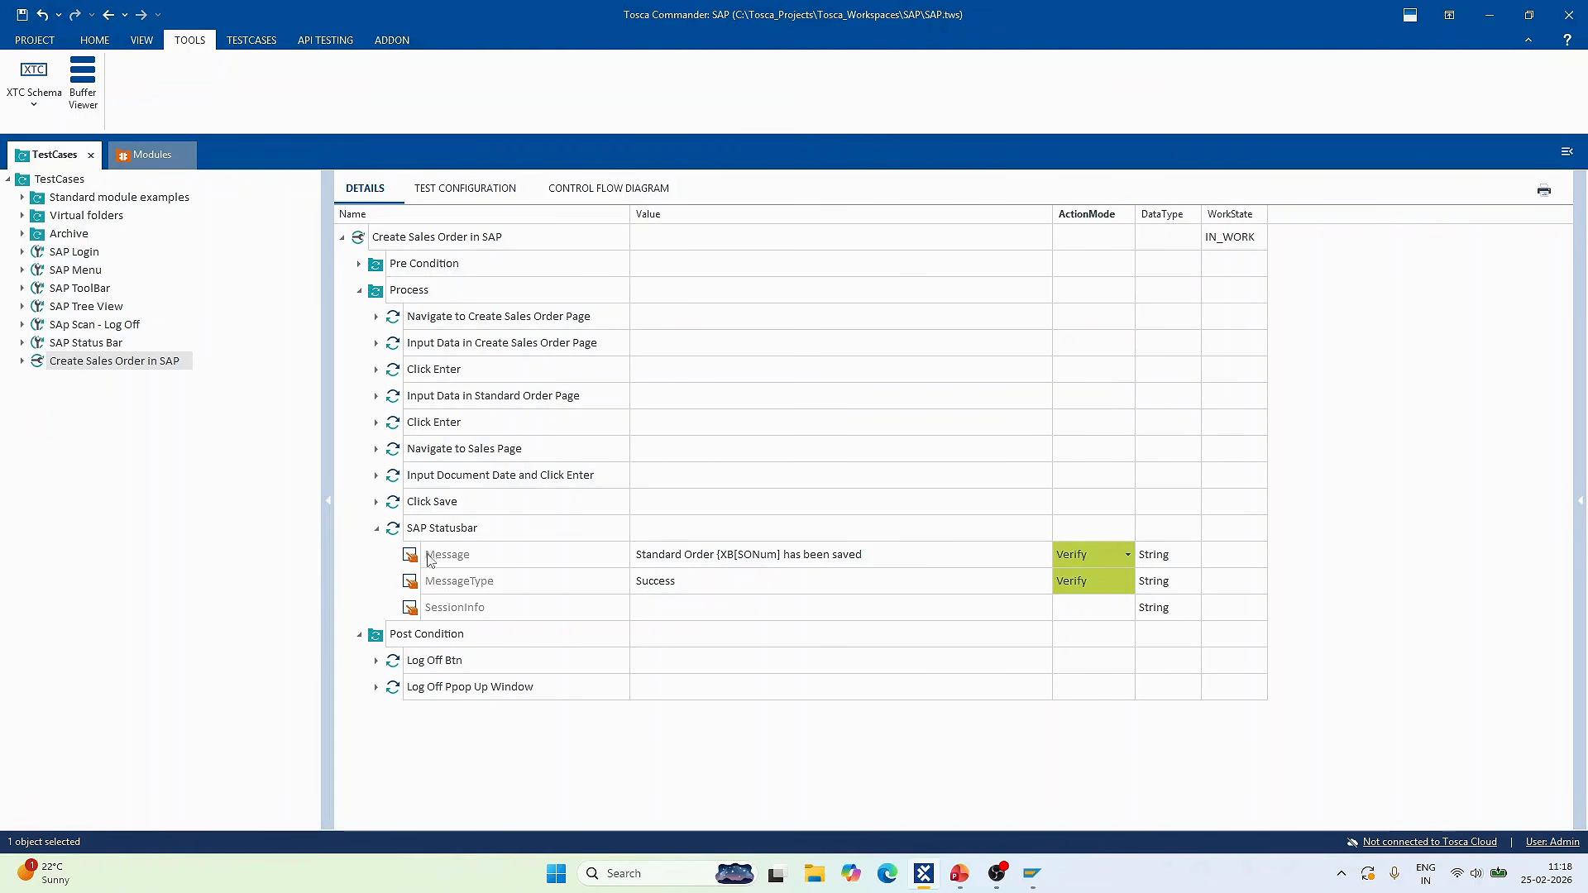
# Run the SAP Statusbar test step in ScratchBook and close the results window.
pyautogui.rightClick(411, 534)
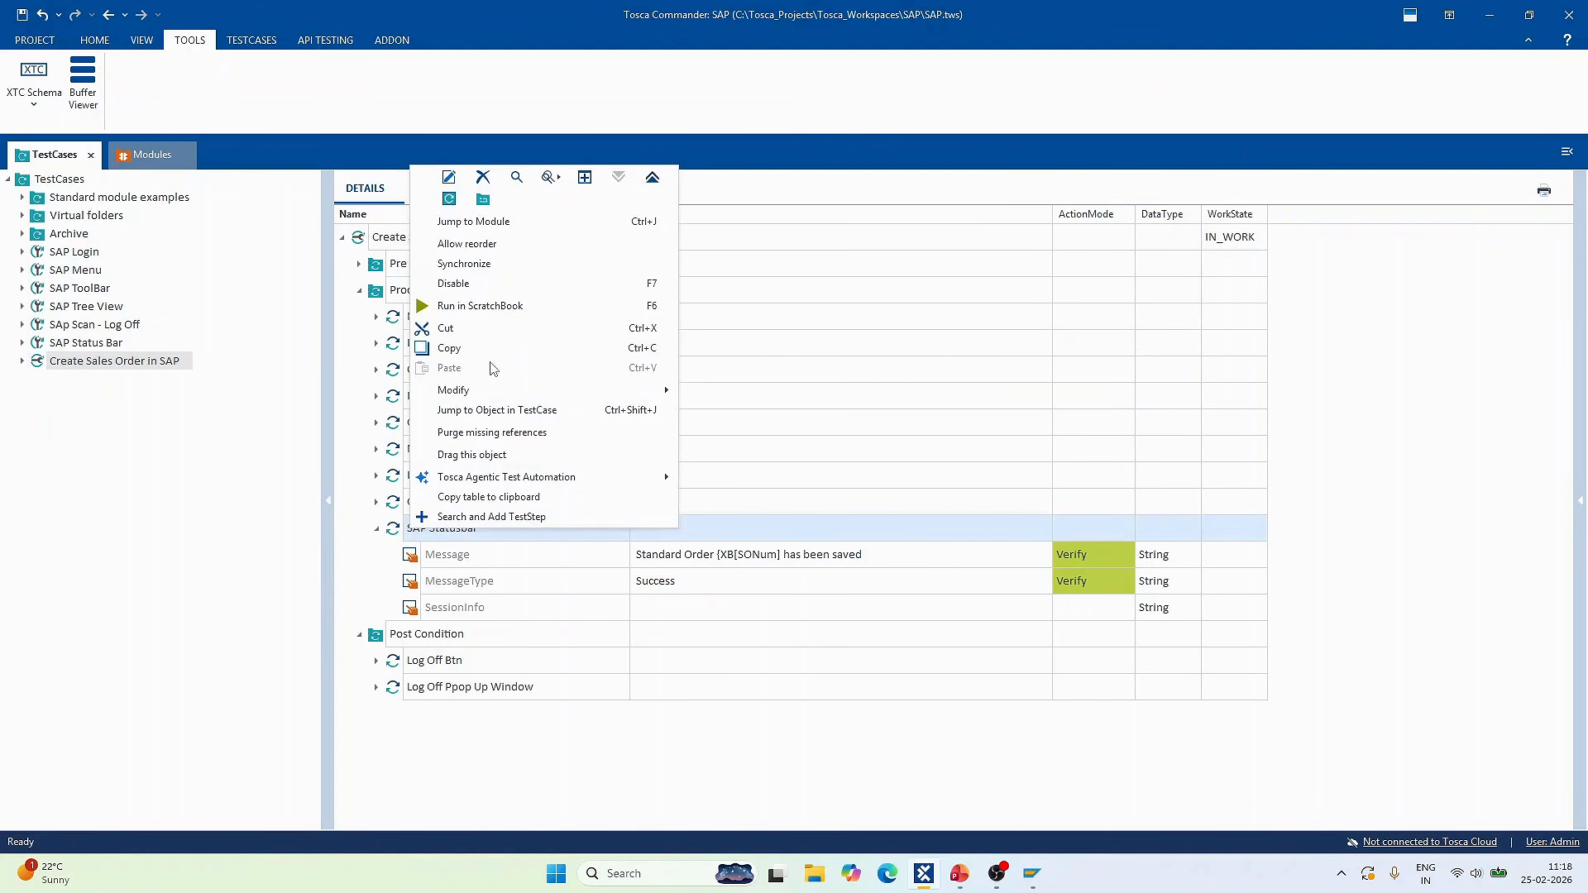
pyautogui.click(480, 308)
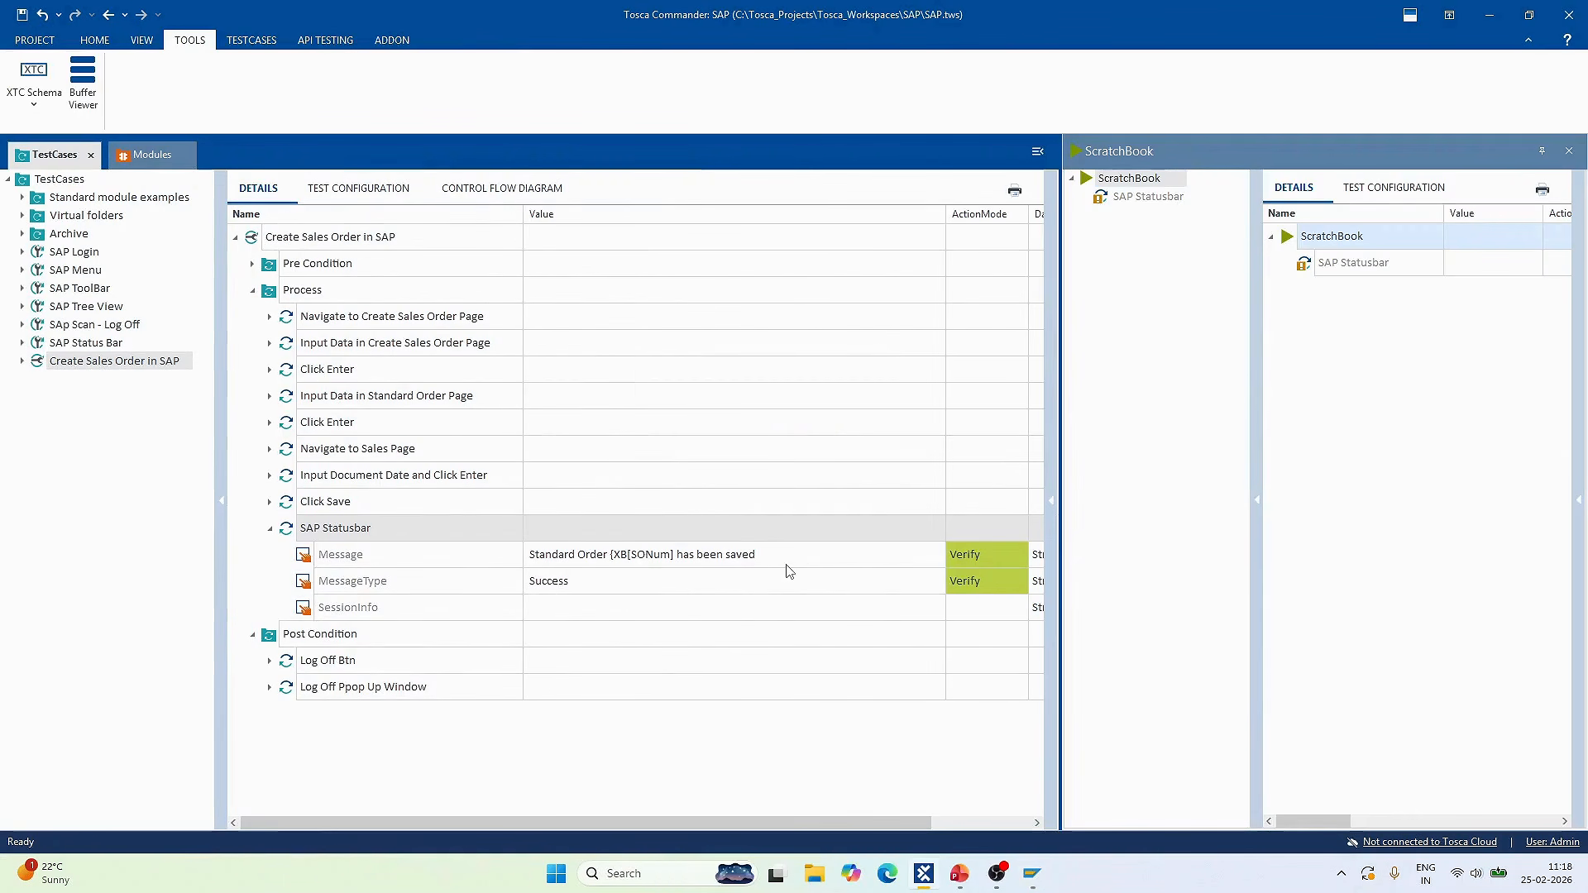
pyautogui.click(1569, 150)
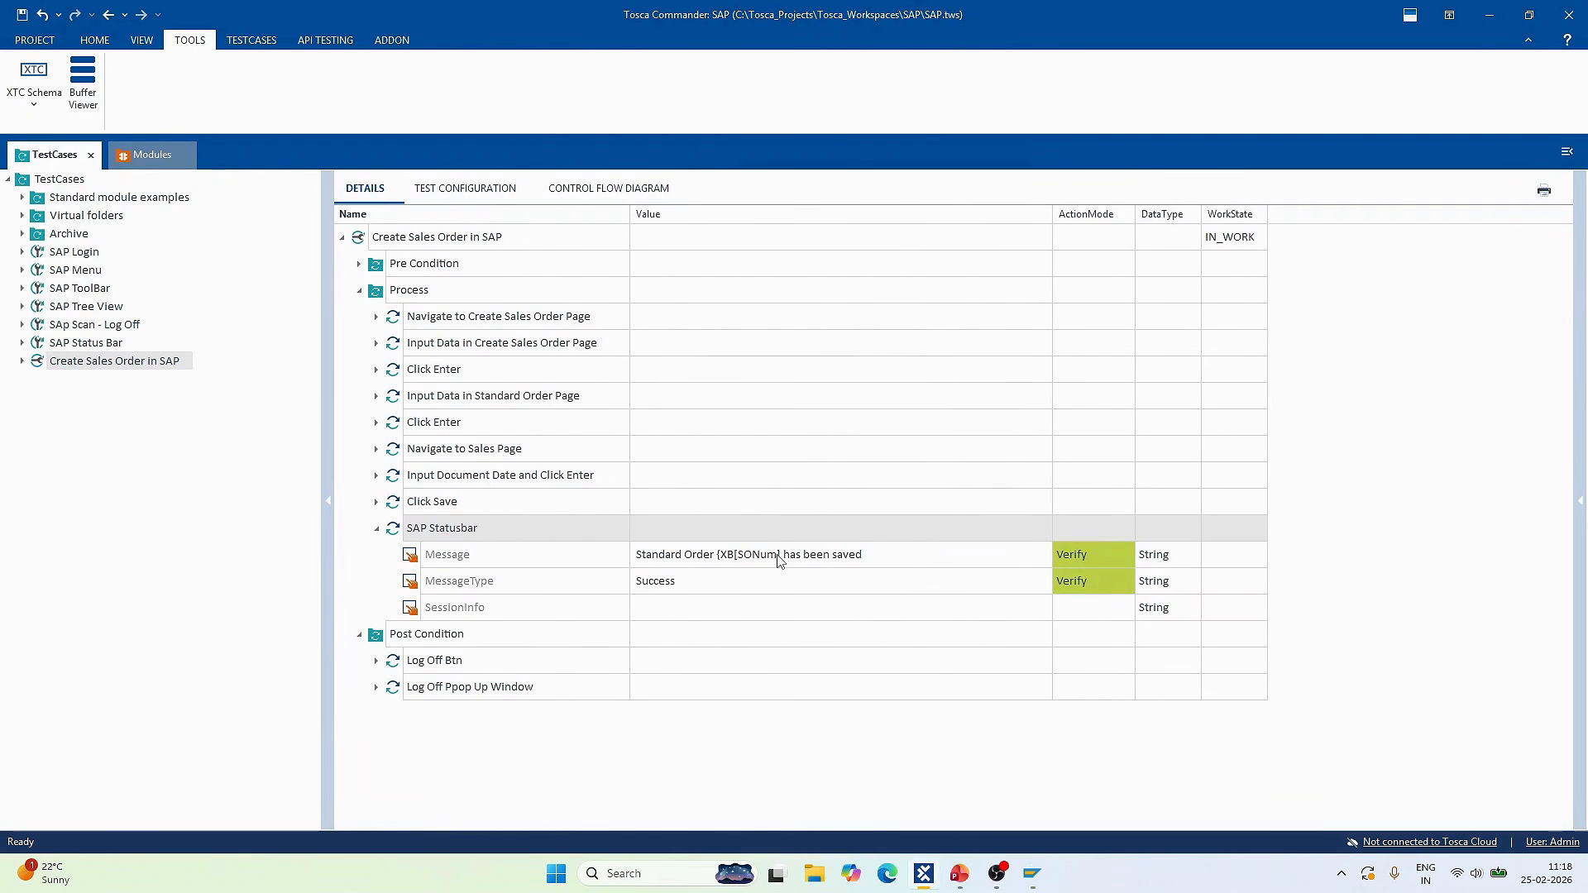
# Add the missing closing brace after {XB[SONum] in the Message value under SAP Statusbar.
pyautogui.click(778, 556)
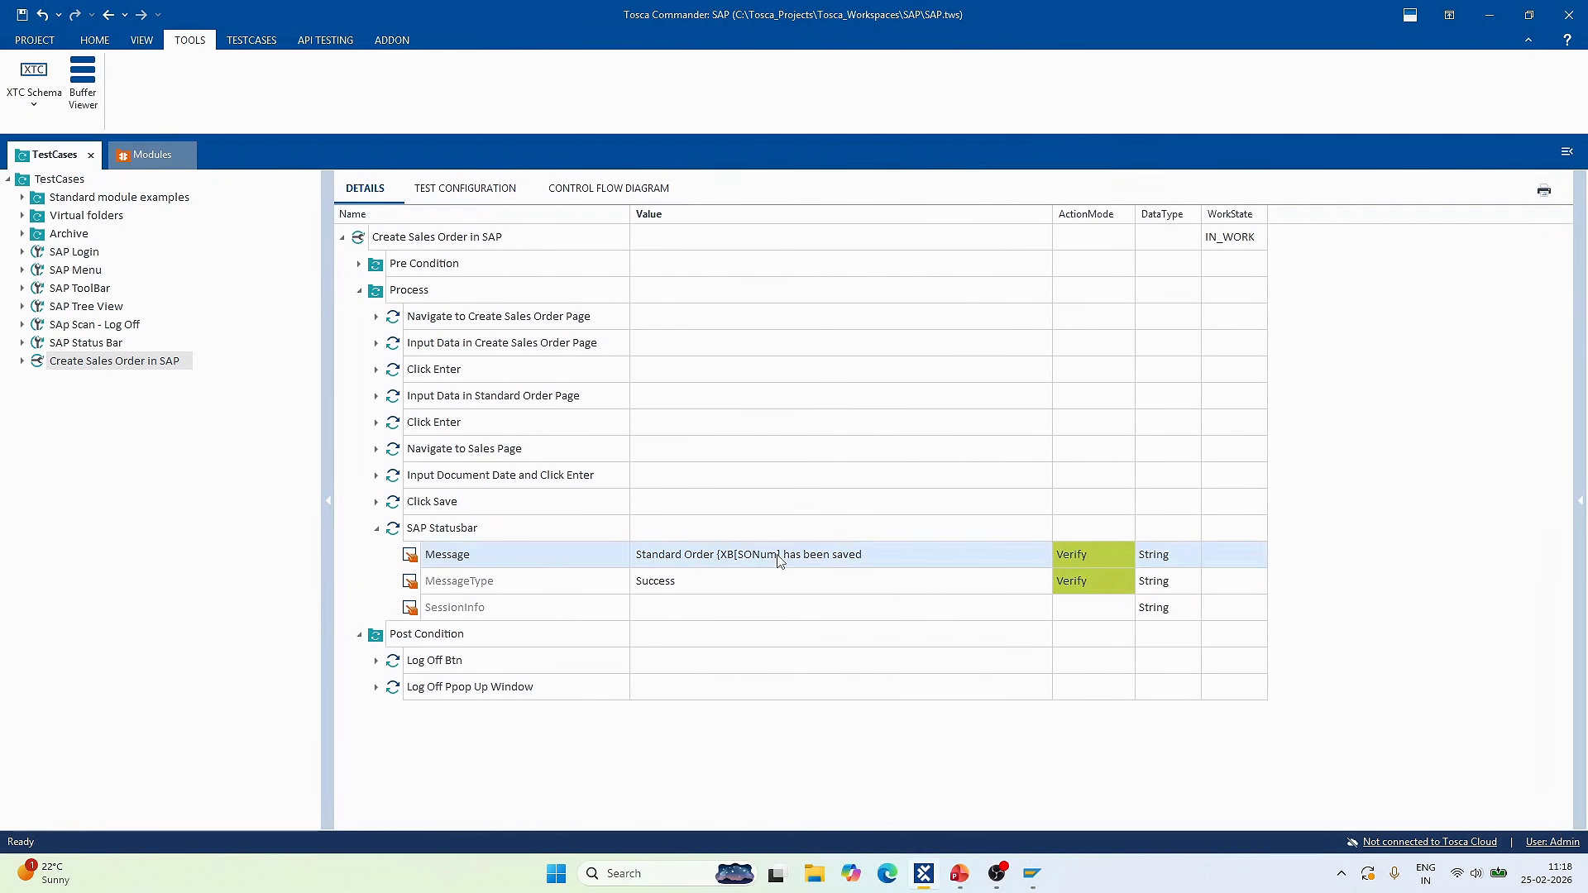
pyautogui.click(778, 555)
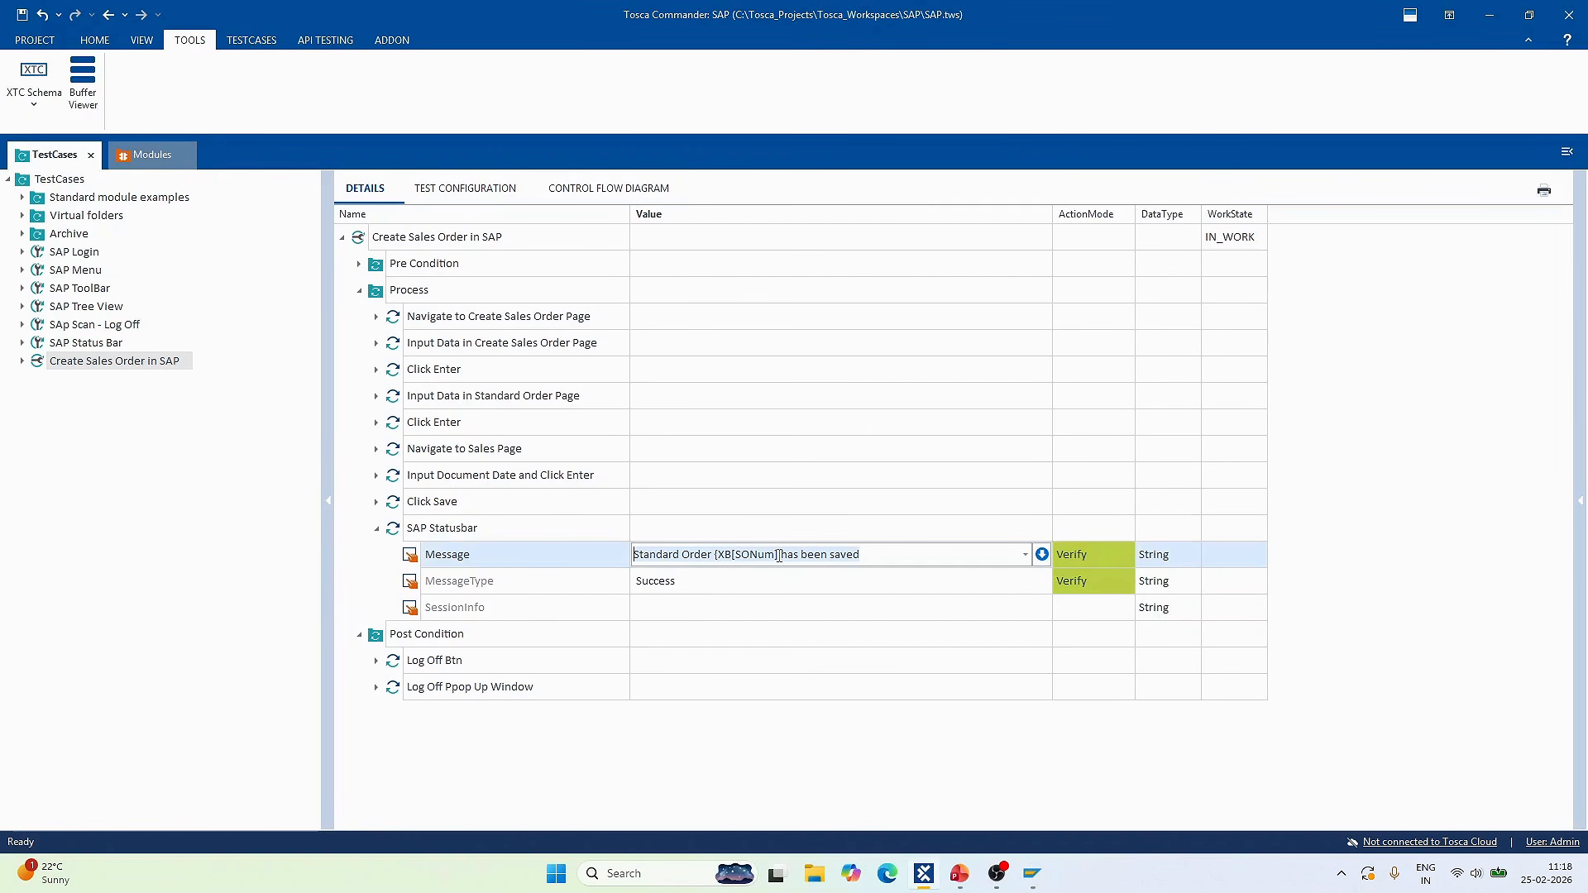
pyautogui.click(779, 556)
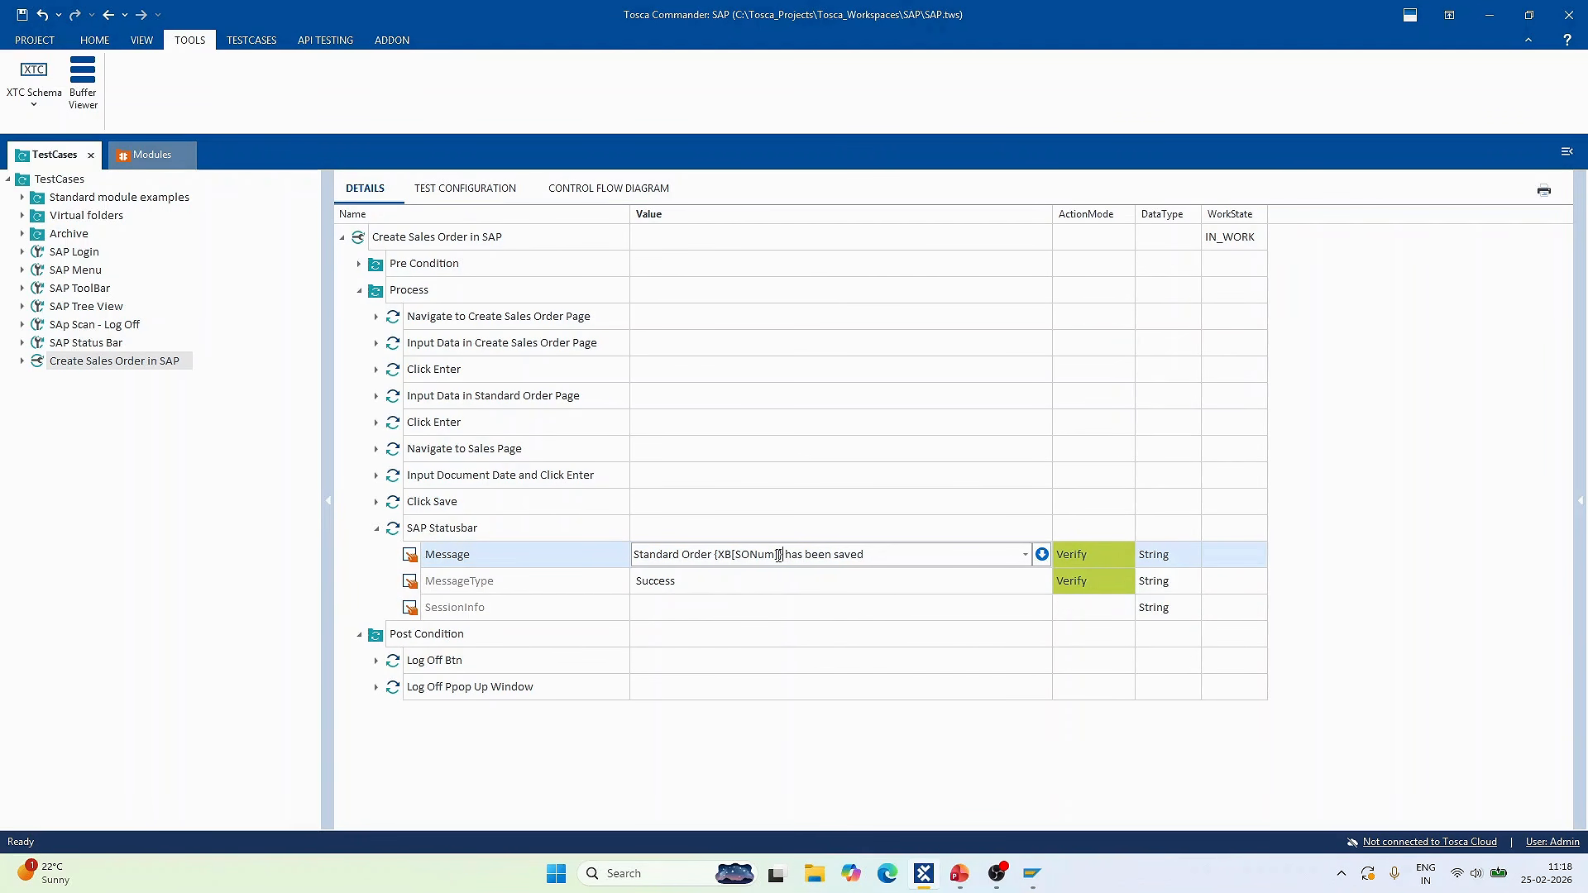
pyautogui.click(784, 790)
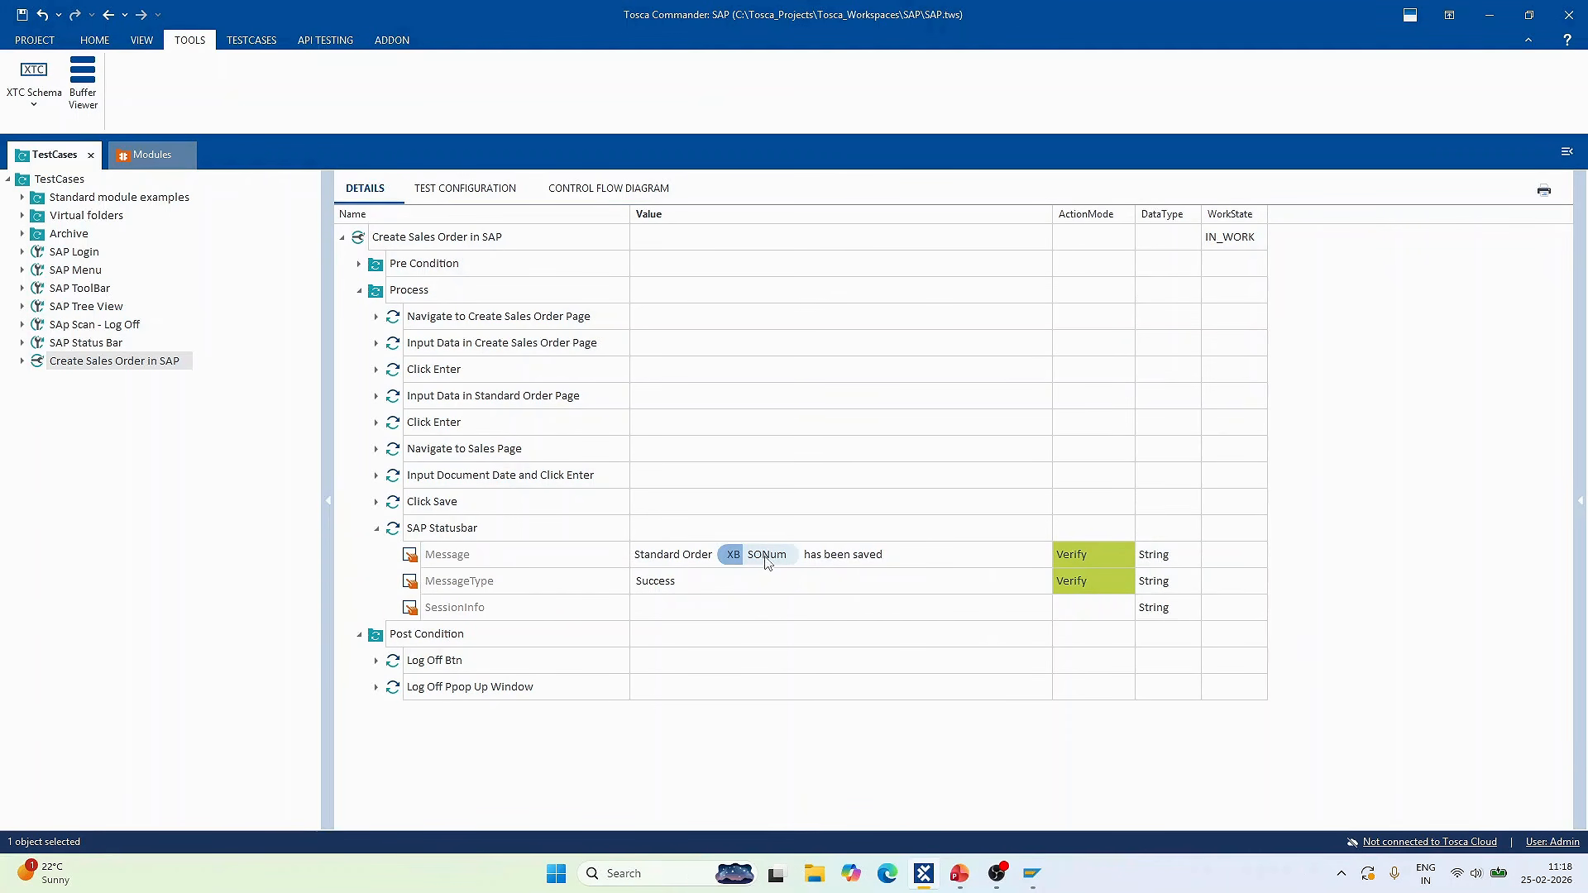
# Run the SAP Statusbar test step in ScratchBook, expand its result to inspect the verified attributes, and close the results.
pyautogui.click(437, 535)
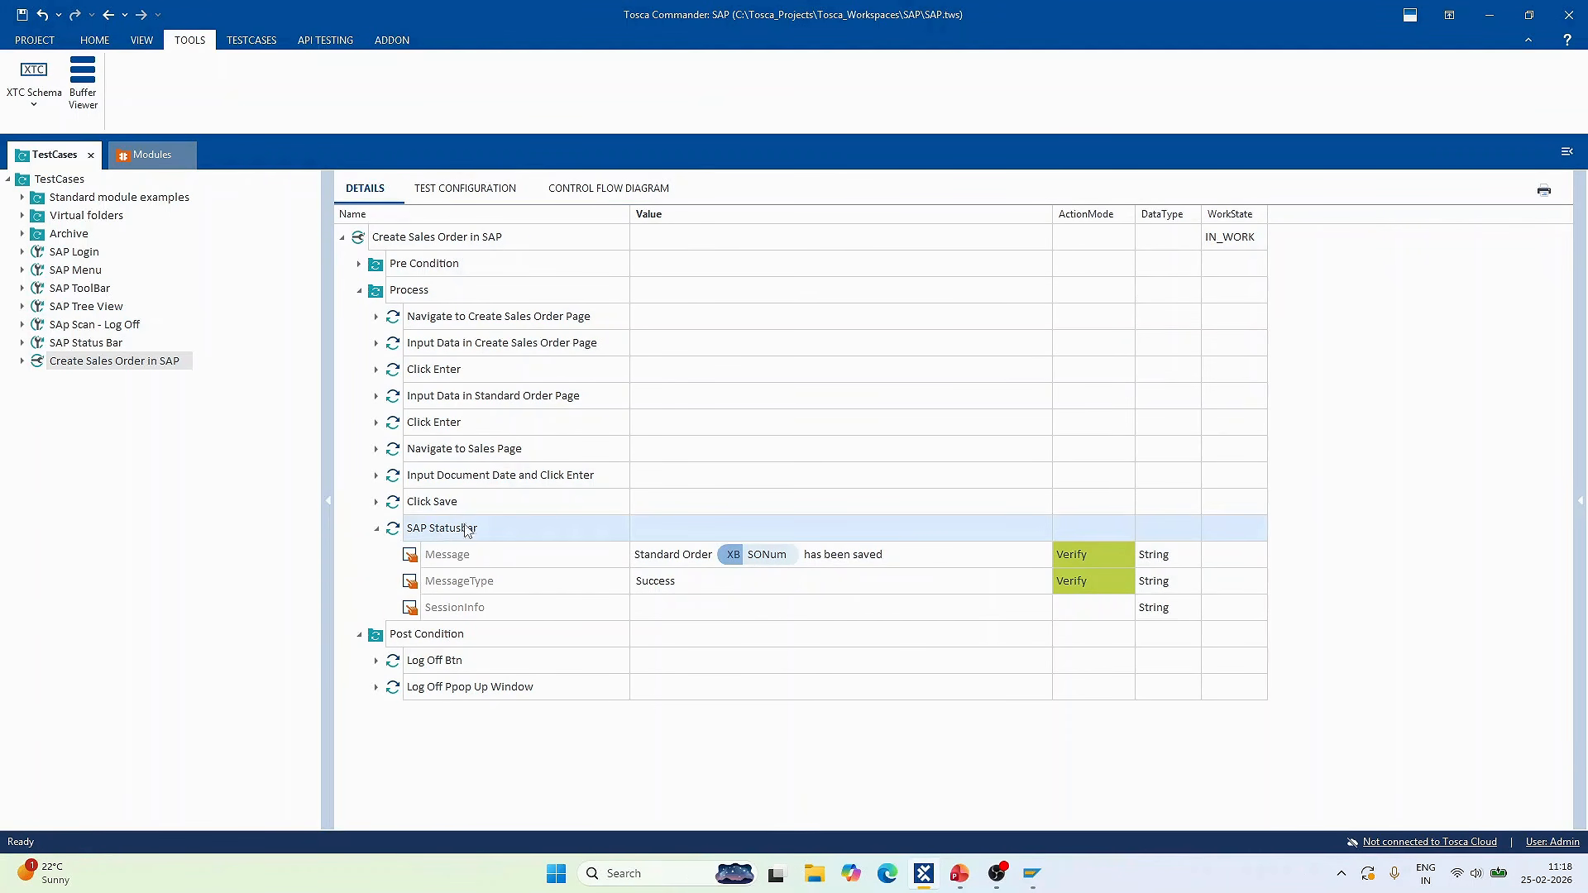
pyautogui.rightClick(471, 534)
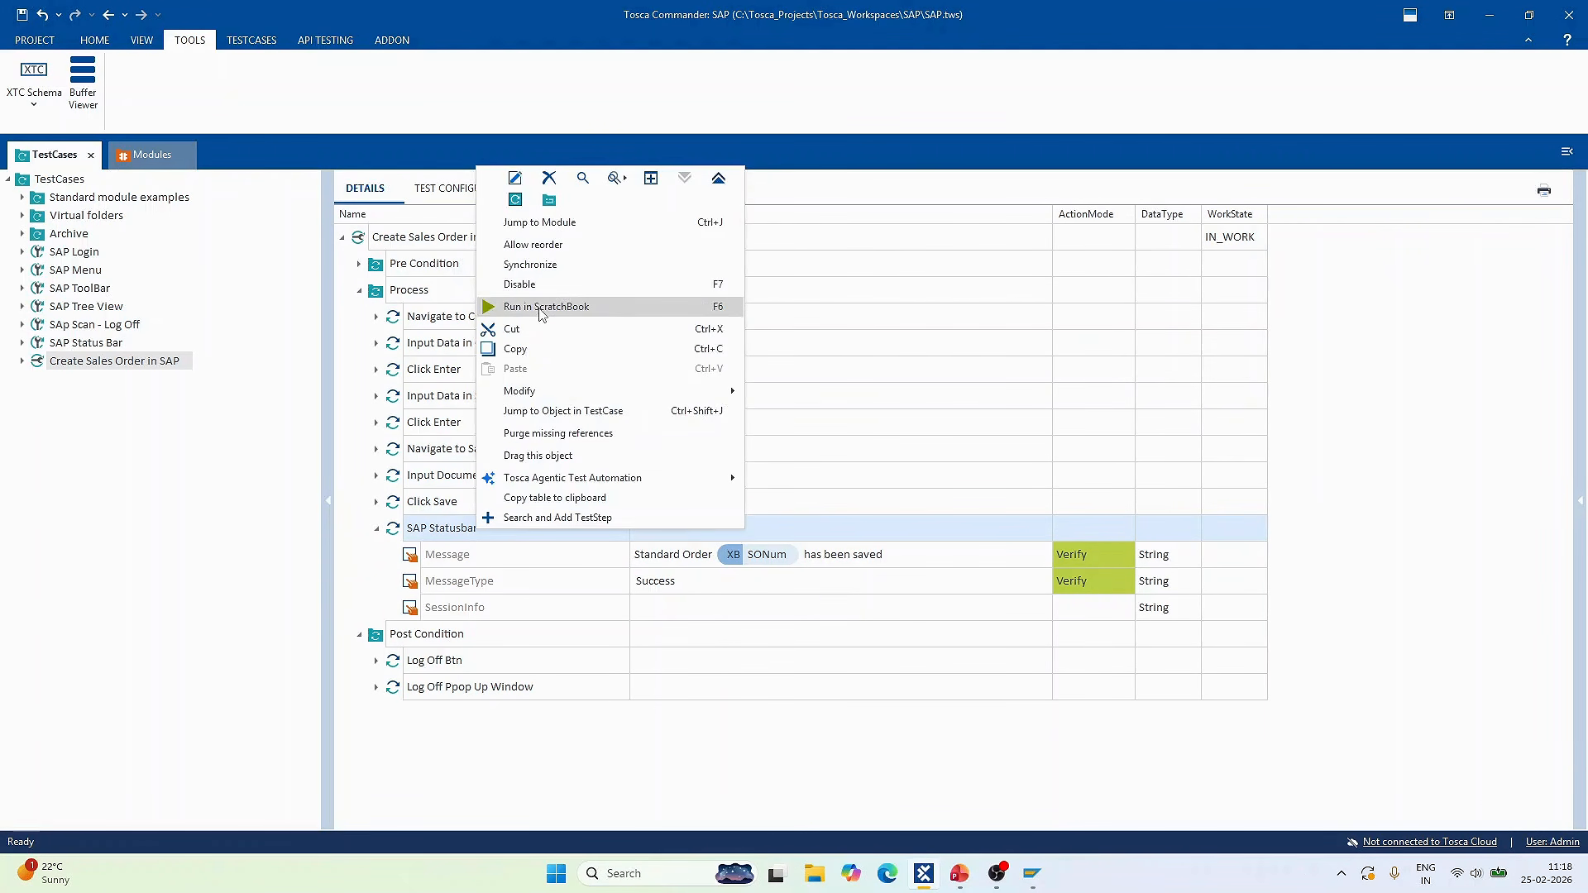
pyautogui.click(538, 307)
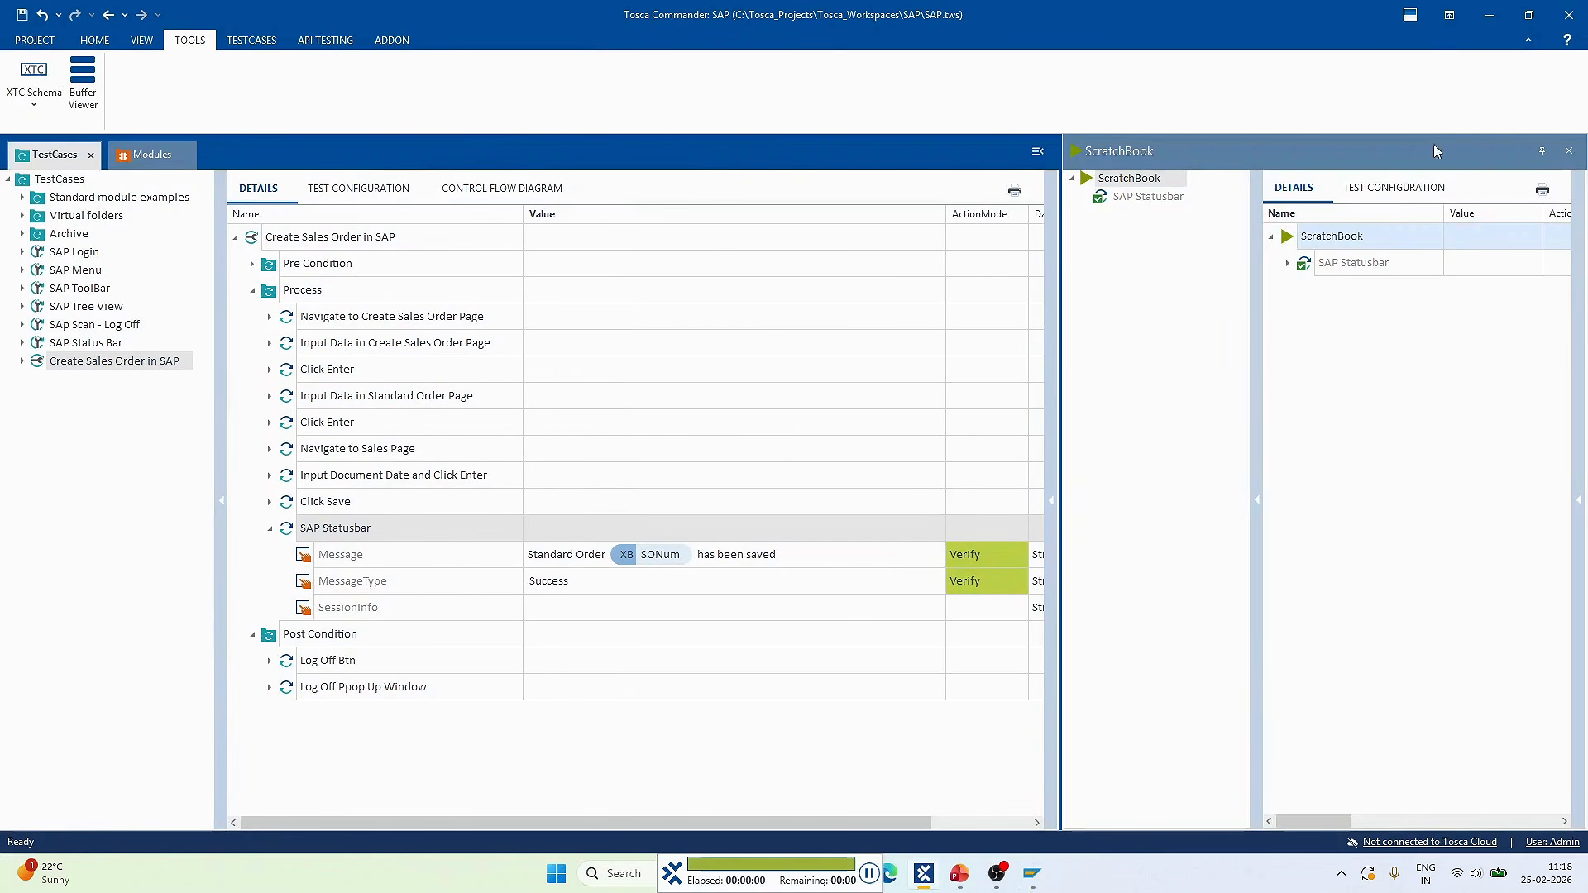
pyautogui.click(1288, 263)
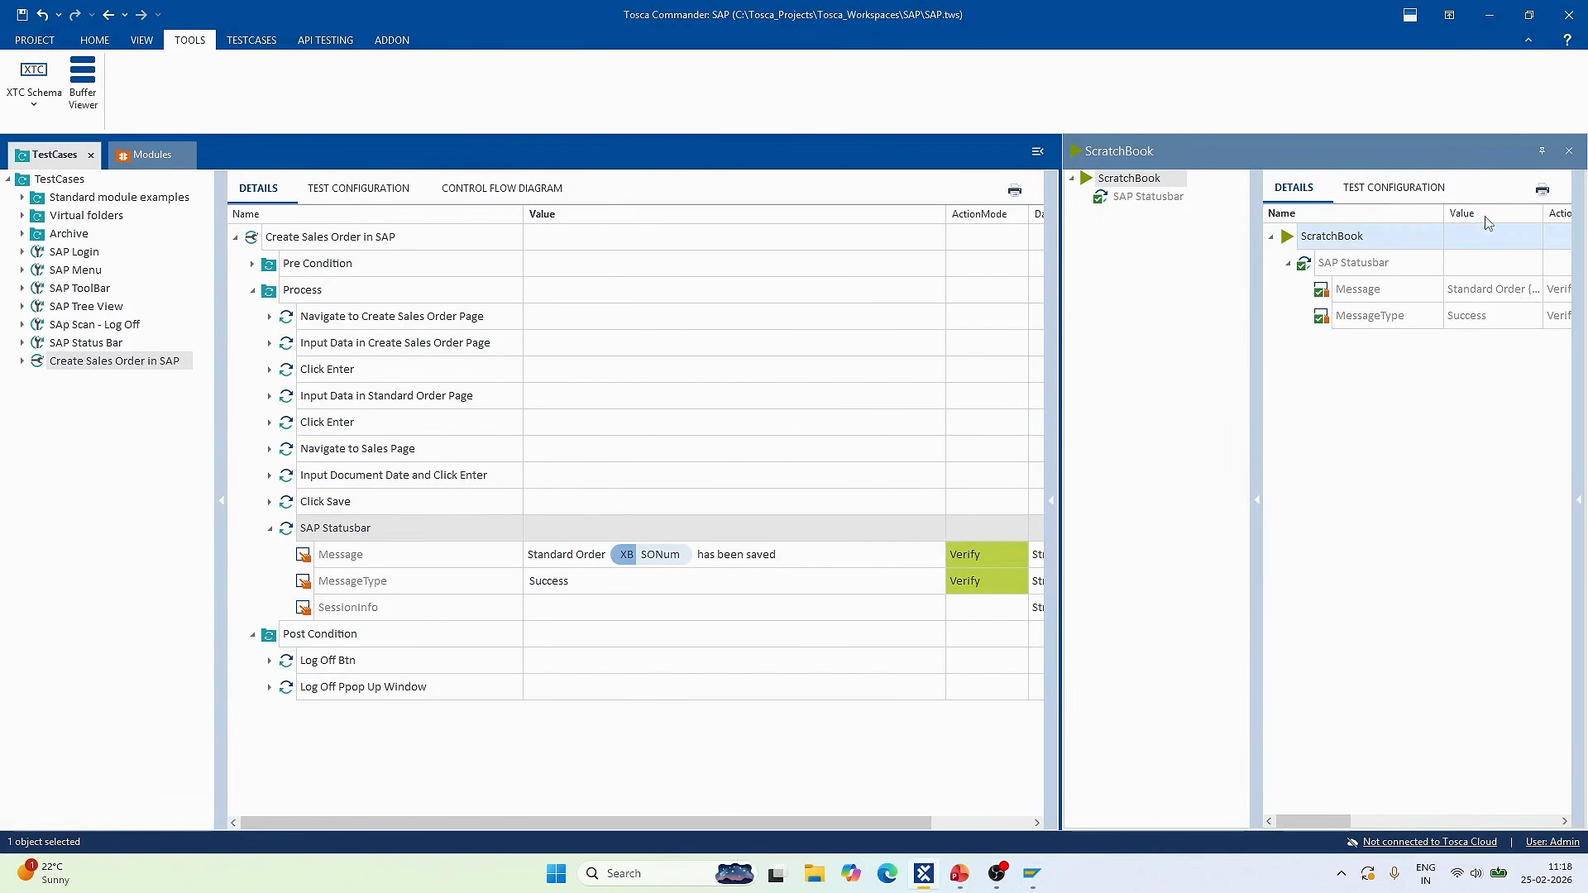
pyautogui.click(1566, 153)
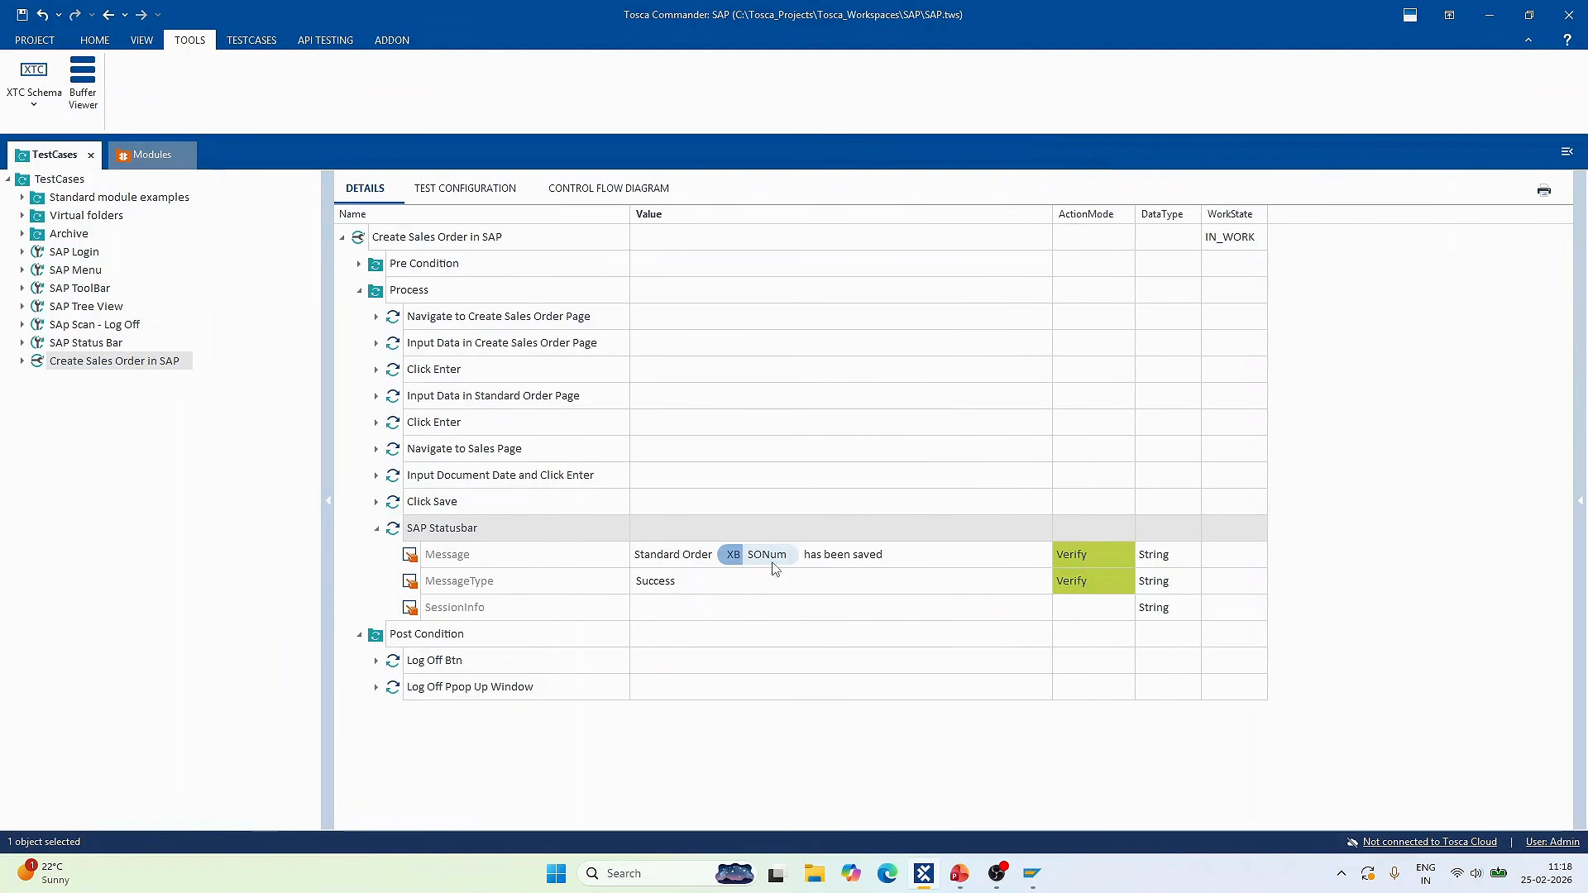
# Open the Buffer Viewer and search for the SONum buffer to read its value.
pyautogui.click(83, 80)
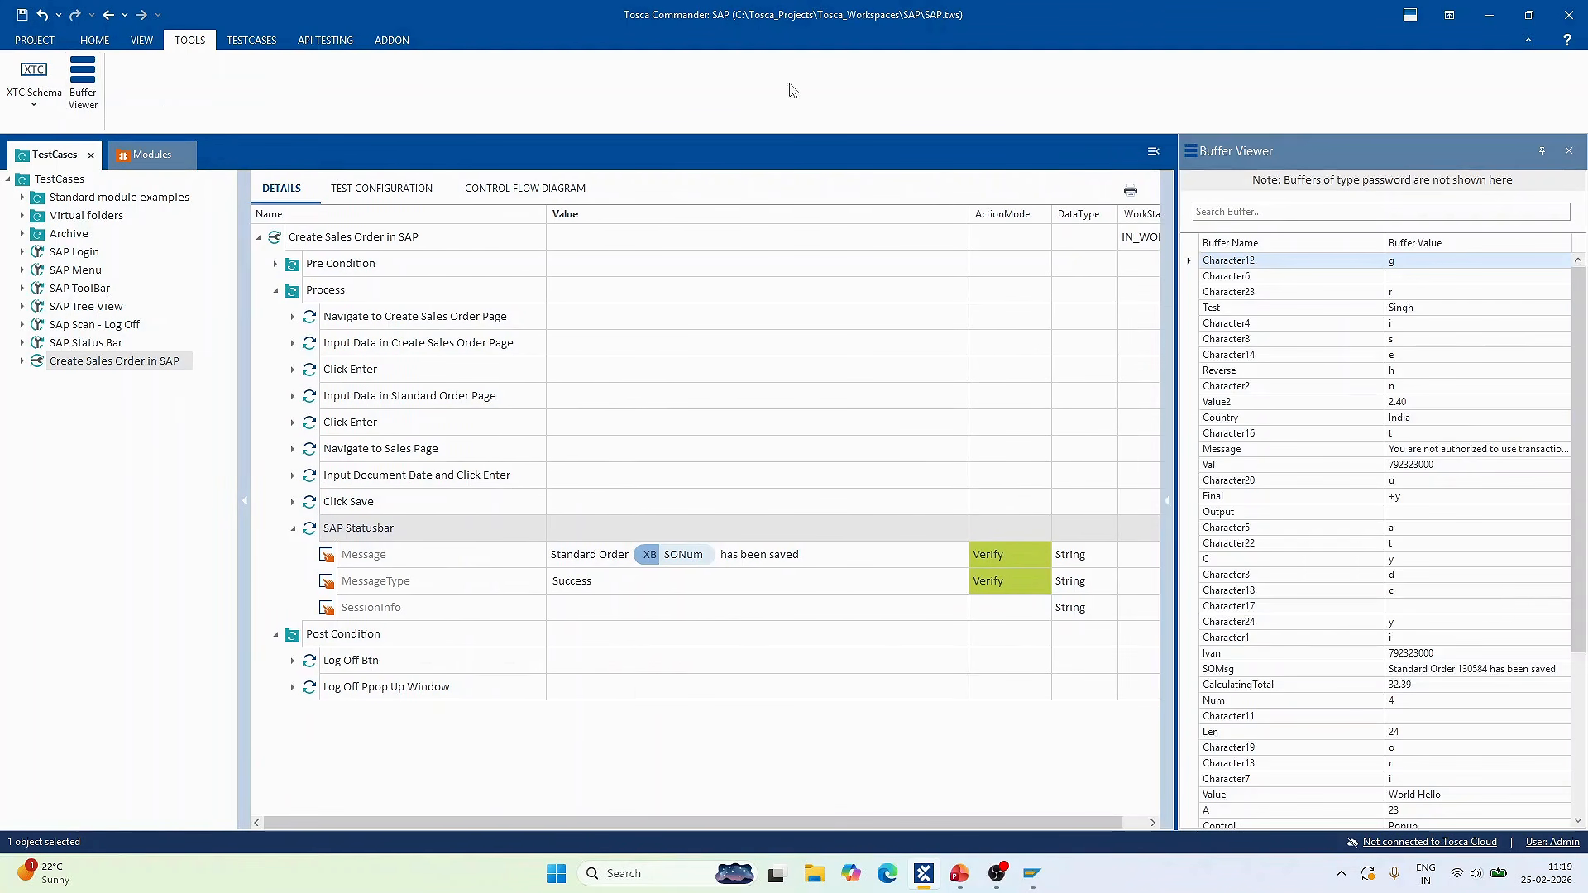
pyautogui.click(1267, 215)
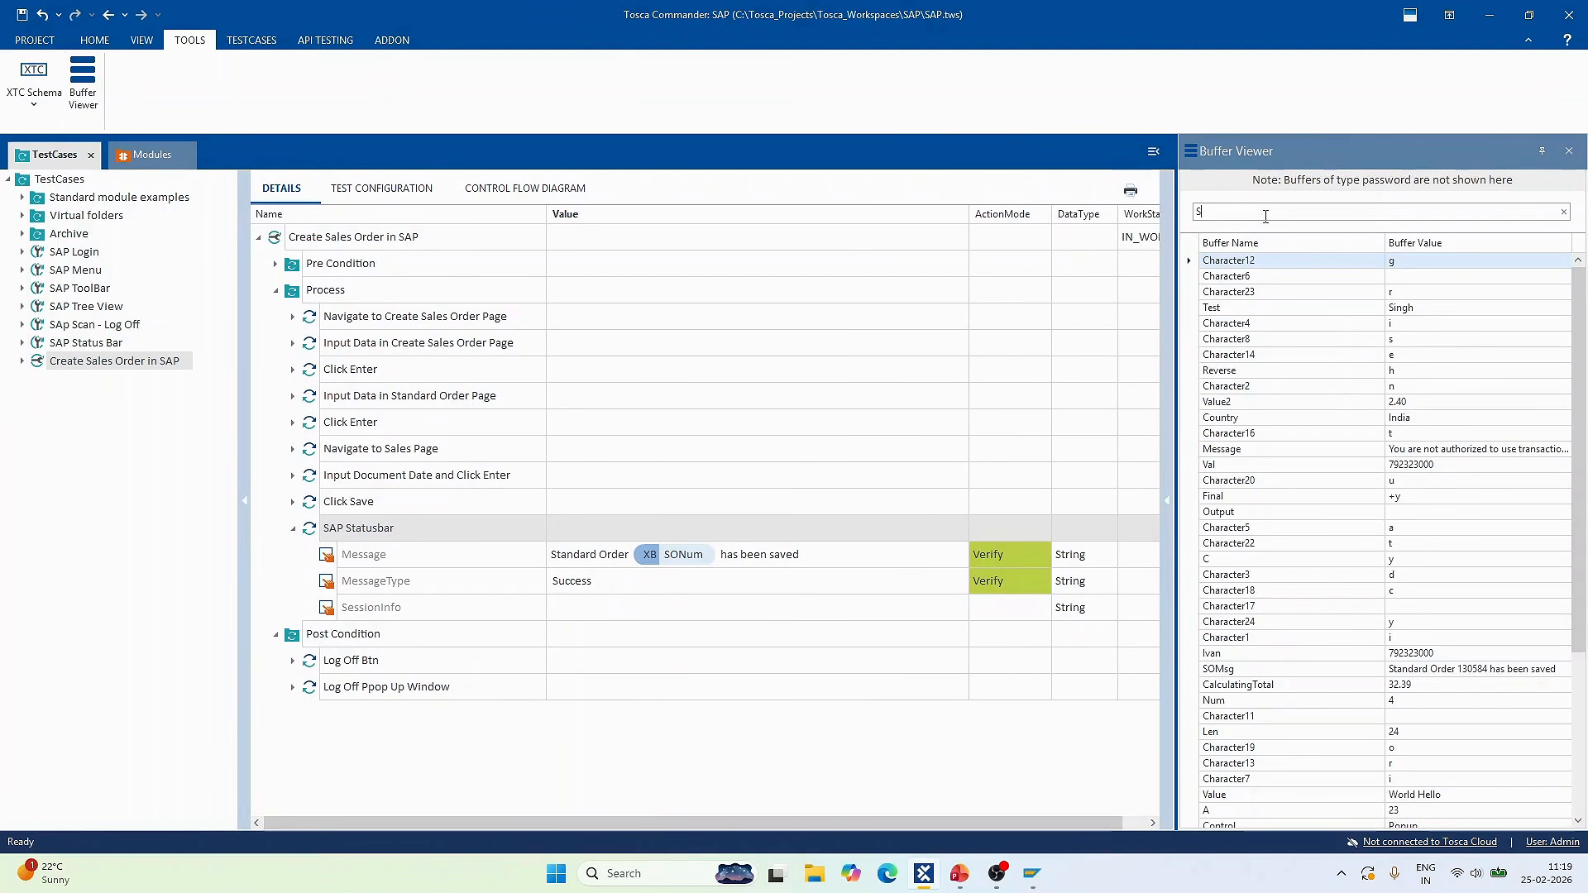
pyautogui.write('SONum')
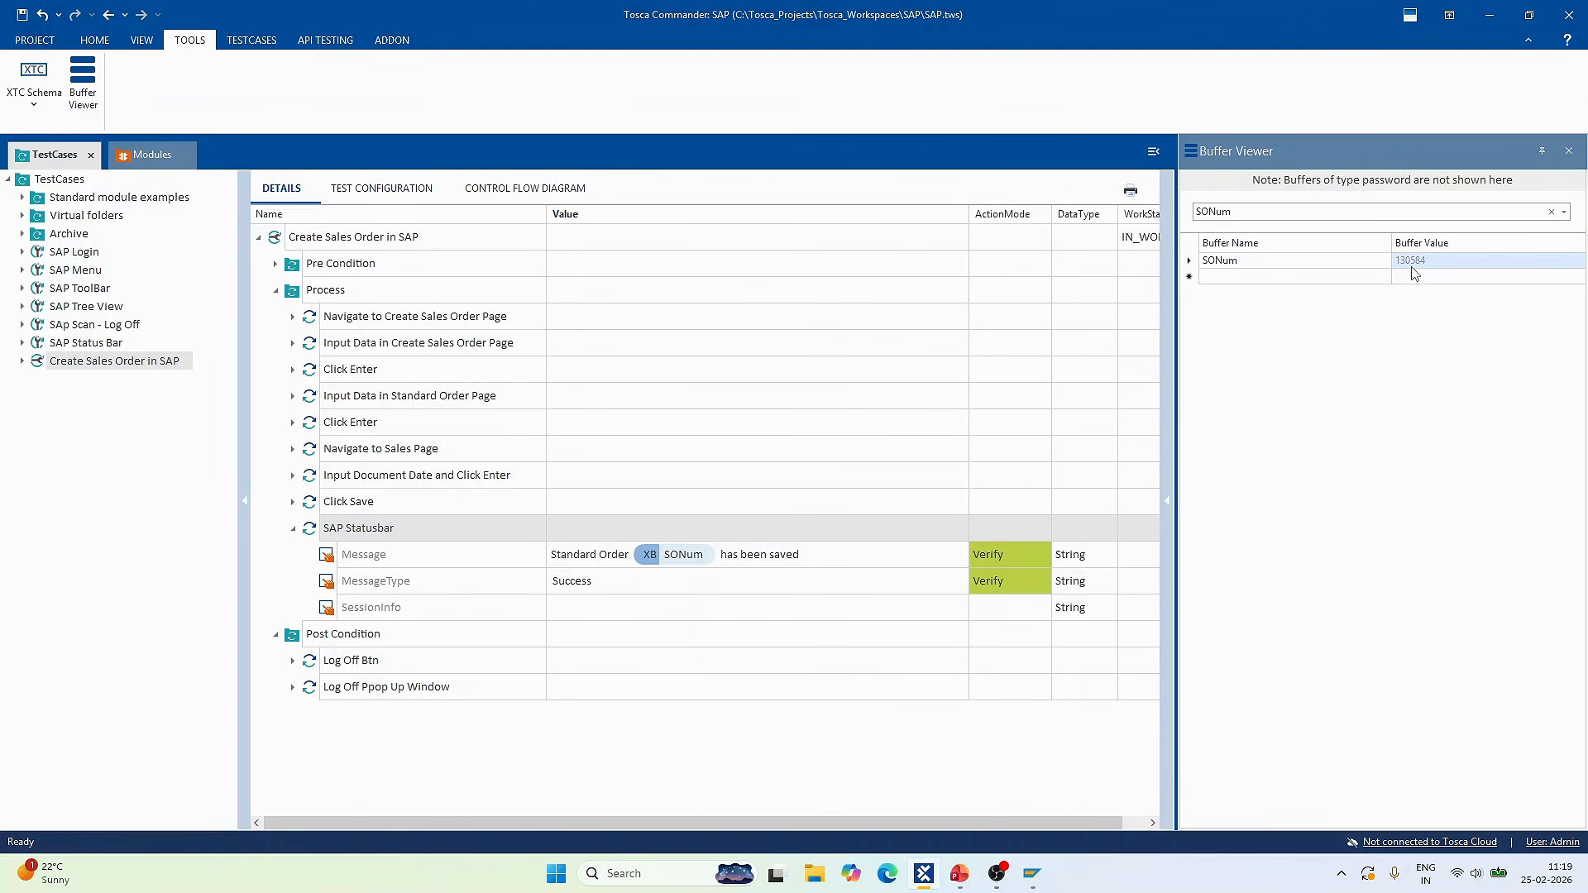
# Compare the SONum buffer value with the order number in SAP's status bar message, and close the Buffer Viewer.
pyautogui.hotkey('alt', 'Tab')
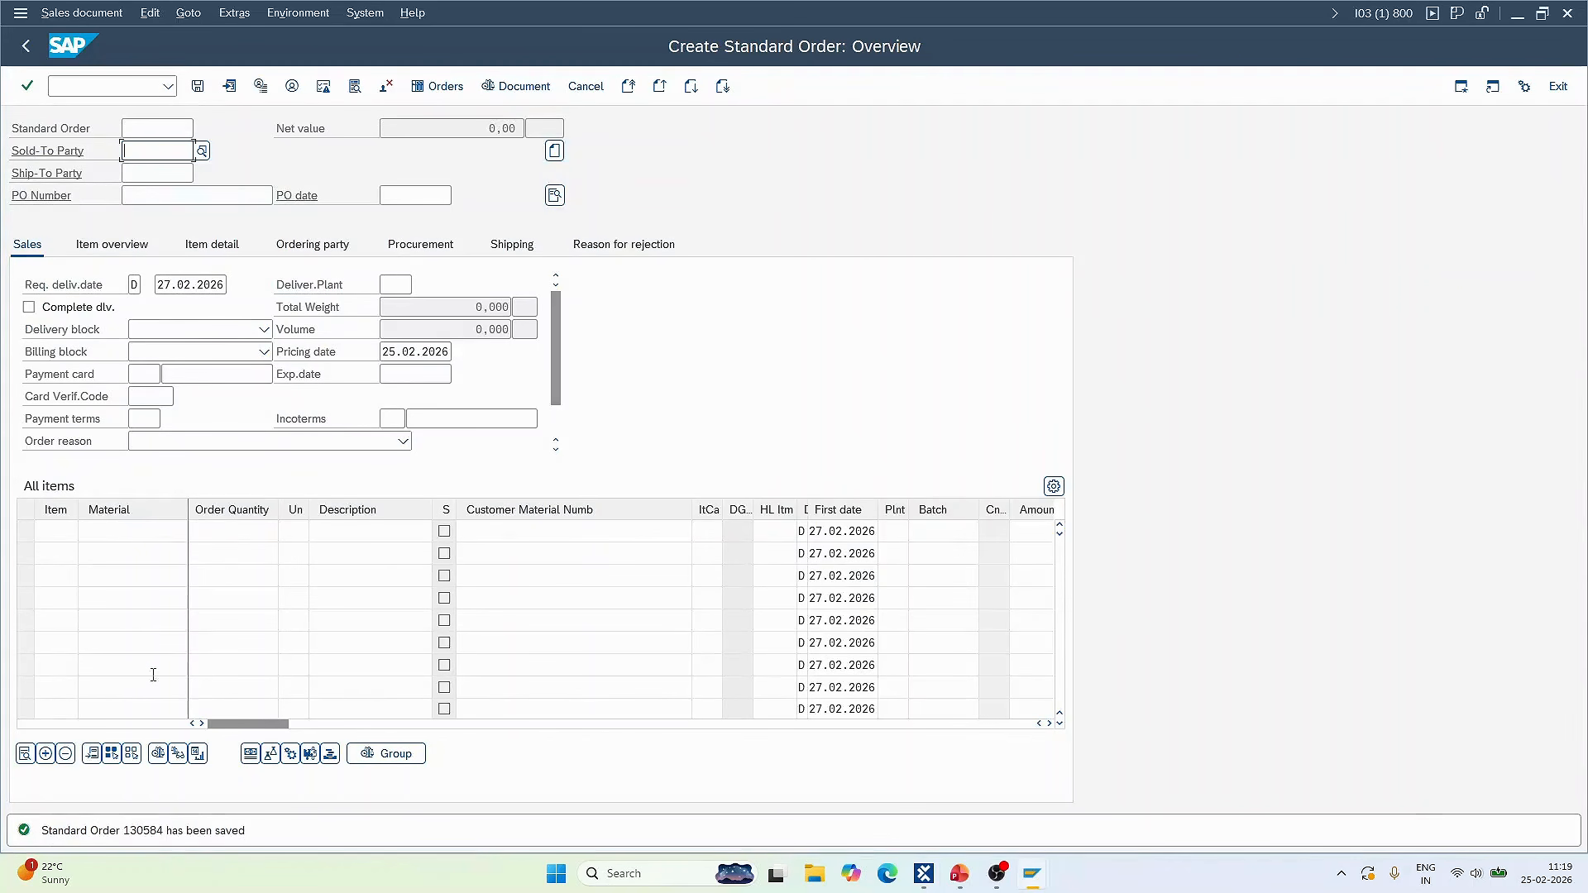
pyautogui.hotkey('alt', 'Tab')
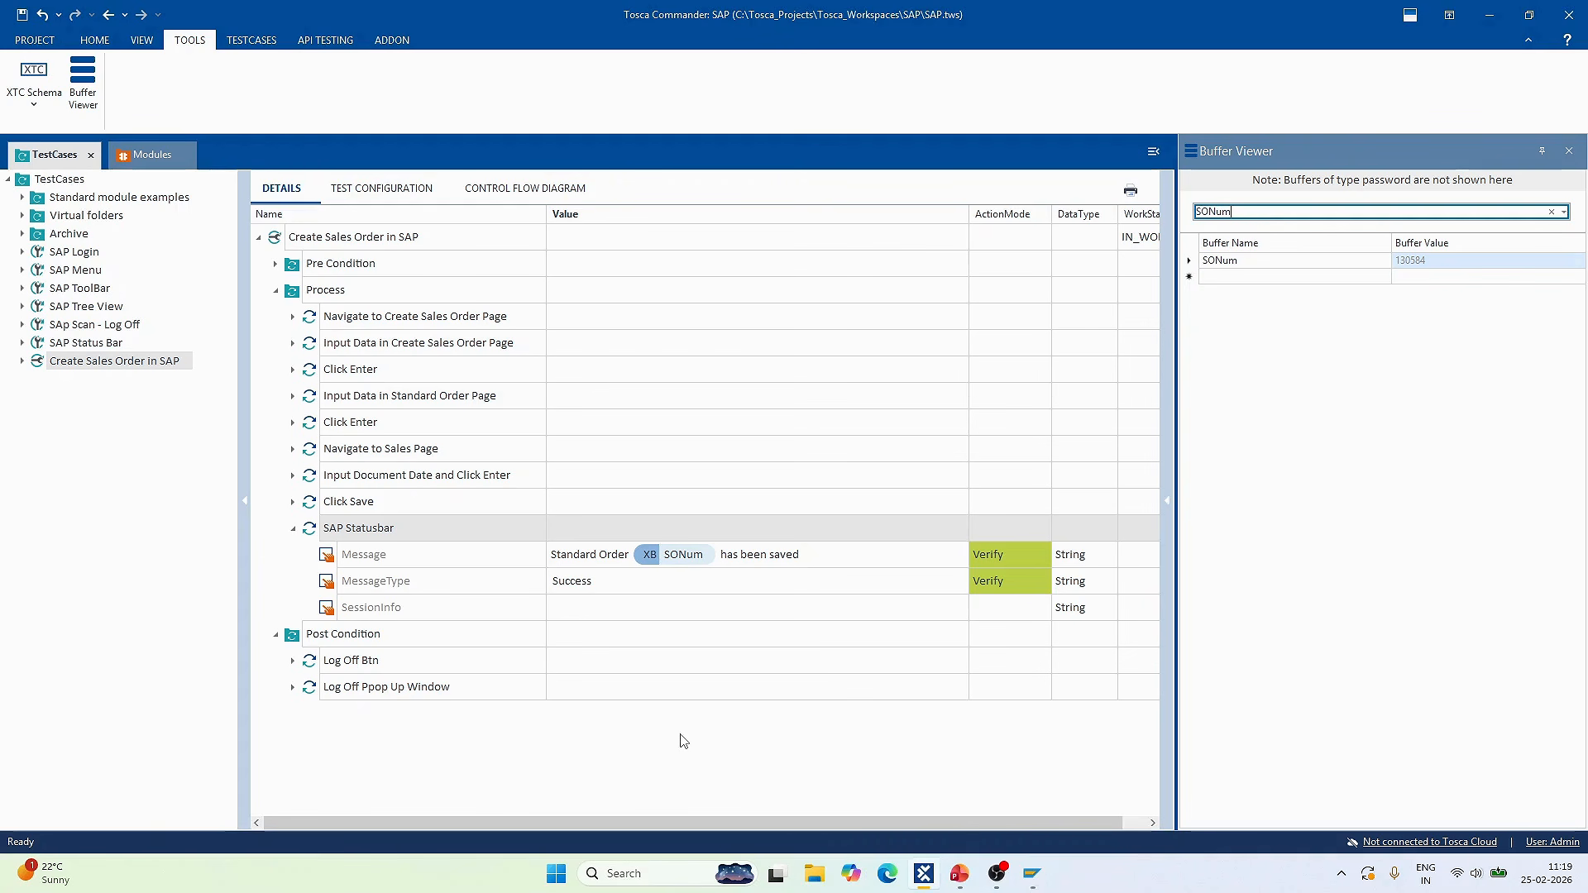
pyautogui.click(1570, 151)
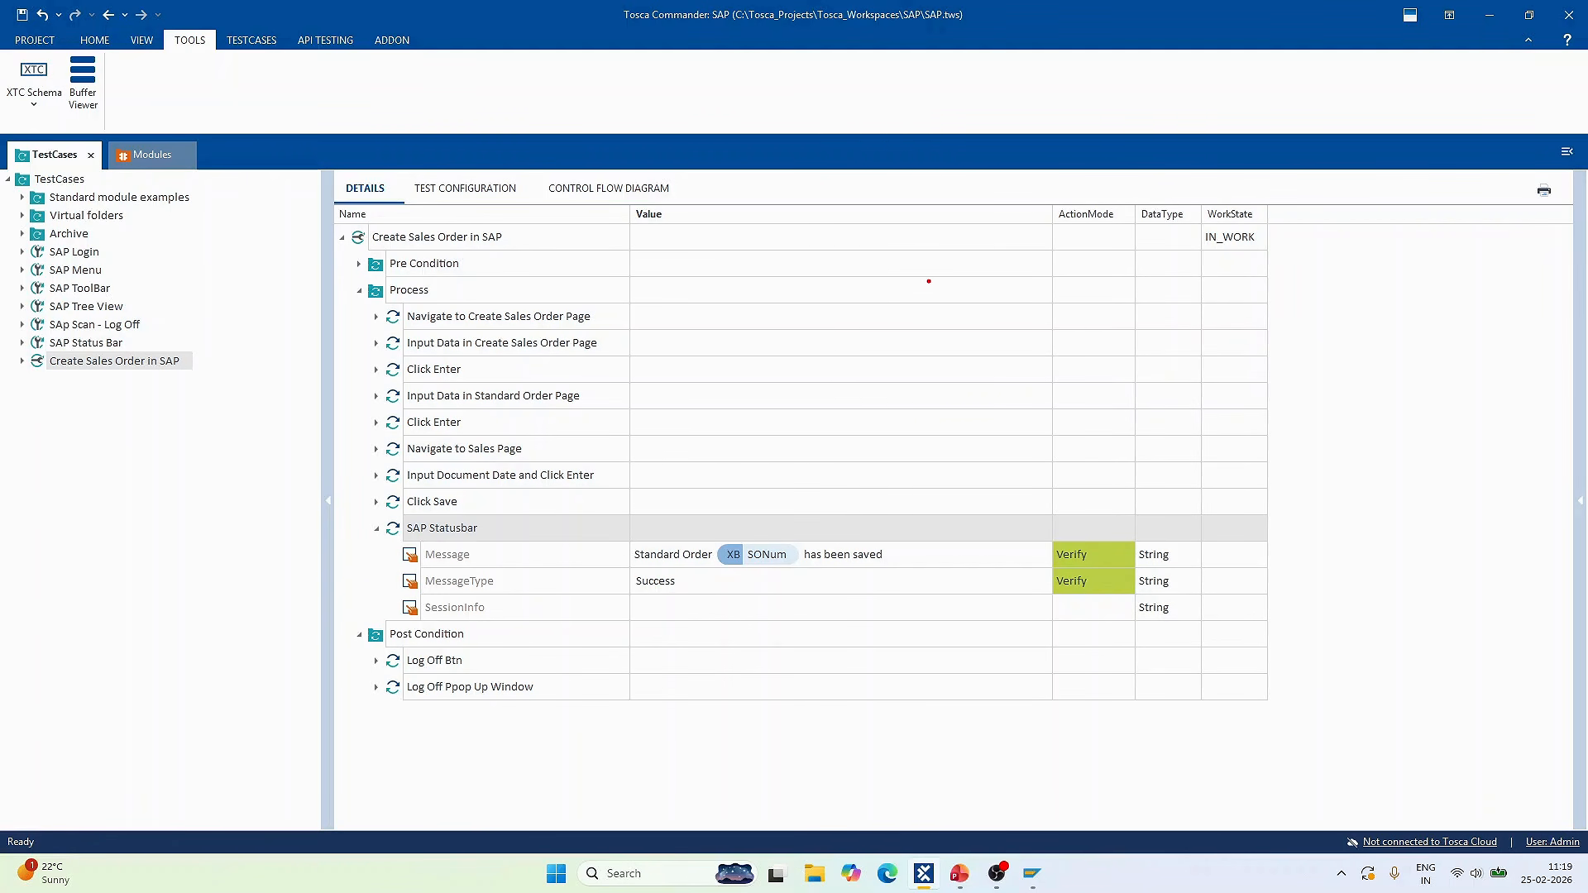
# Annotate the screen with the buffer read syntax {B[SONum]}, and clear the annotation.
pyautogui.moveTo(939, 297); pyautogui.dragTo(938, 370)
pyautogui.write('{B')
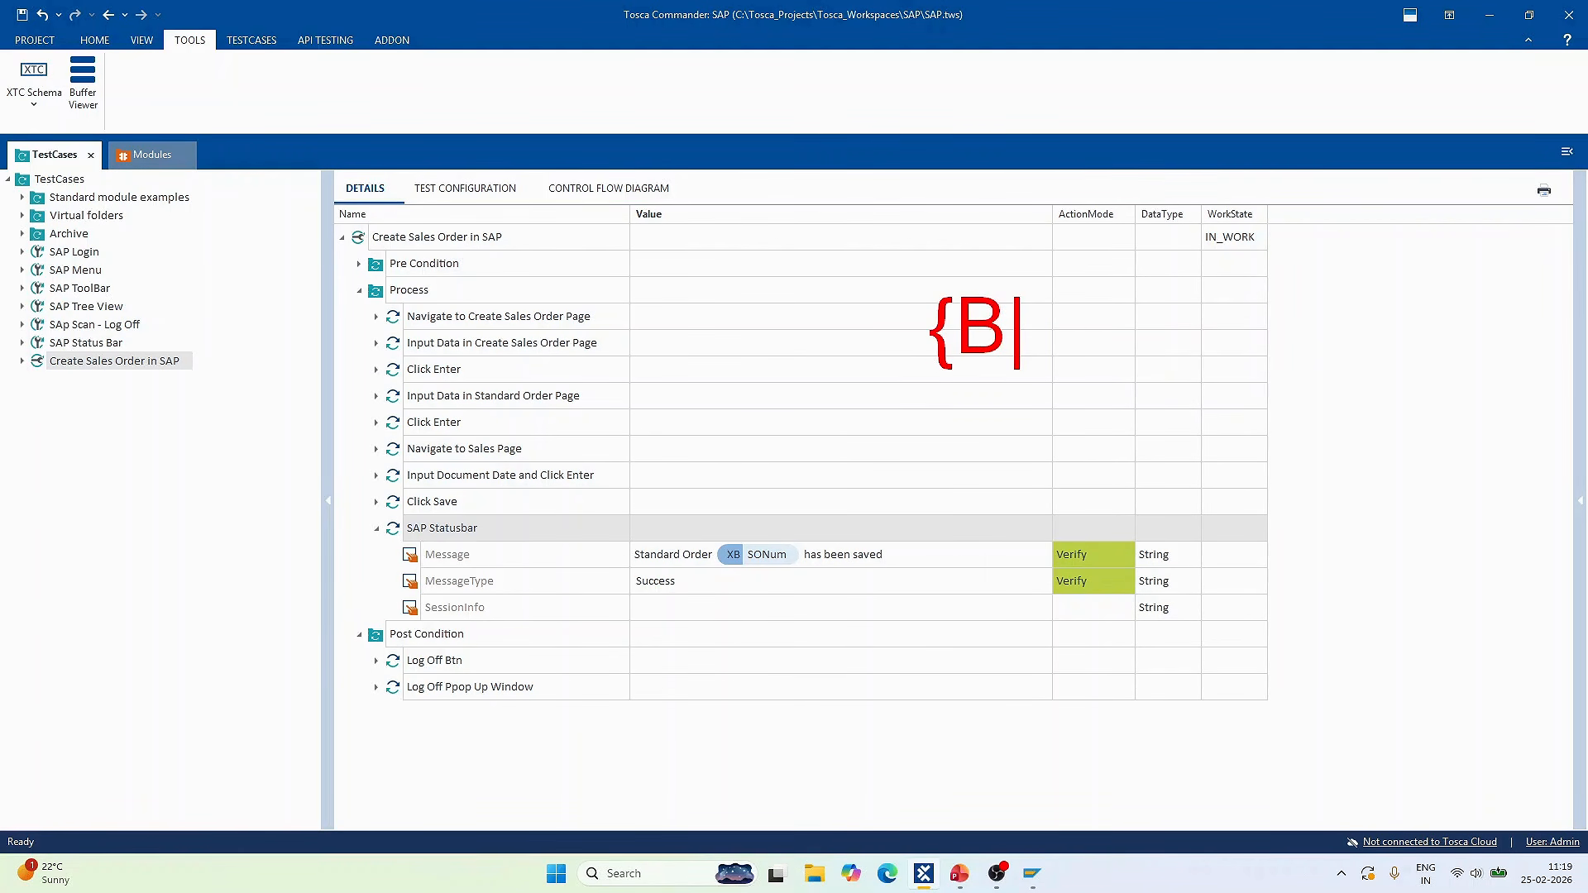
pyautogui.write('[]}')
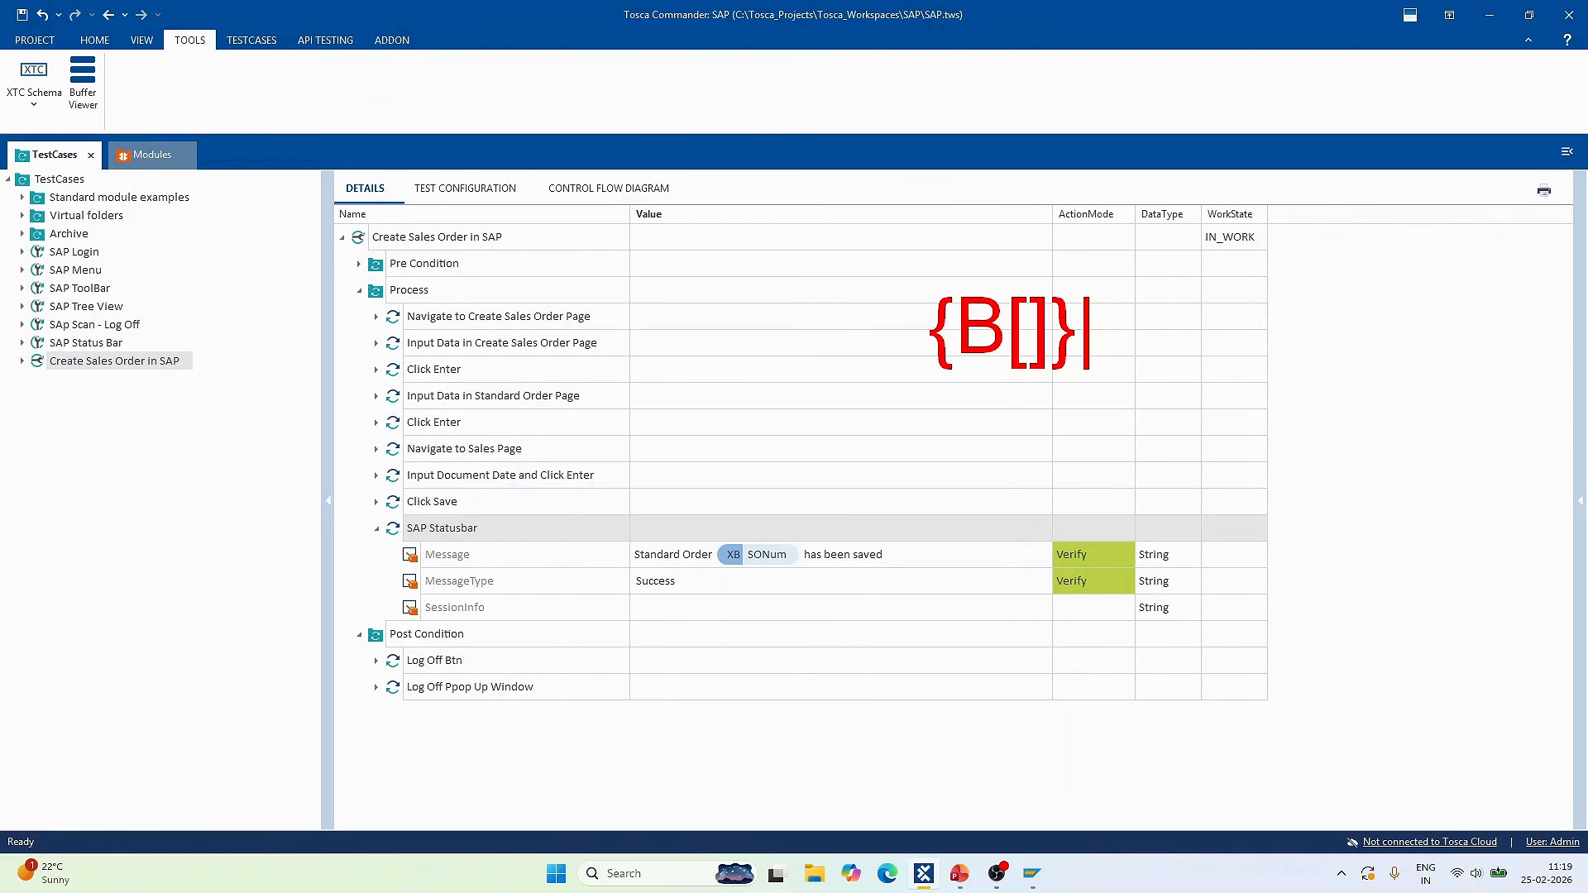
pyautogui.press('BackSpace')
pyautogui.press('BackSpace')
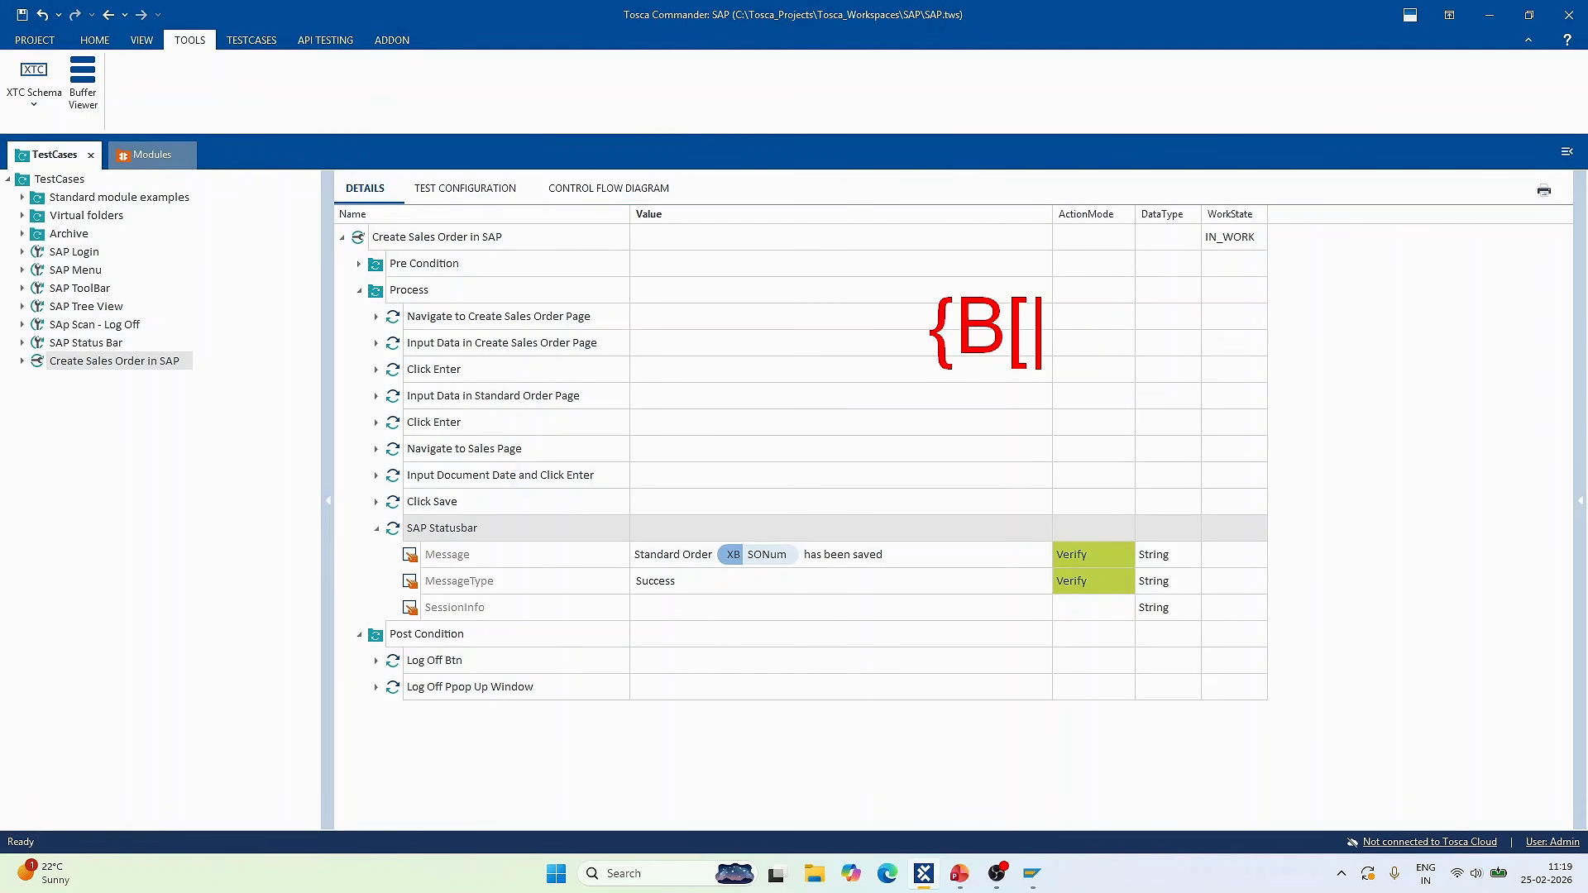
pyautogui.write('SON')
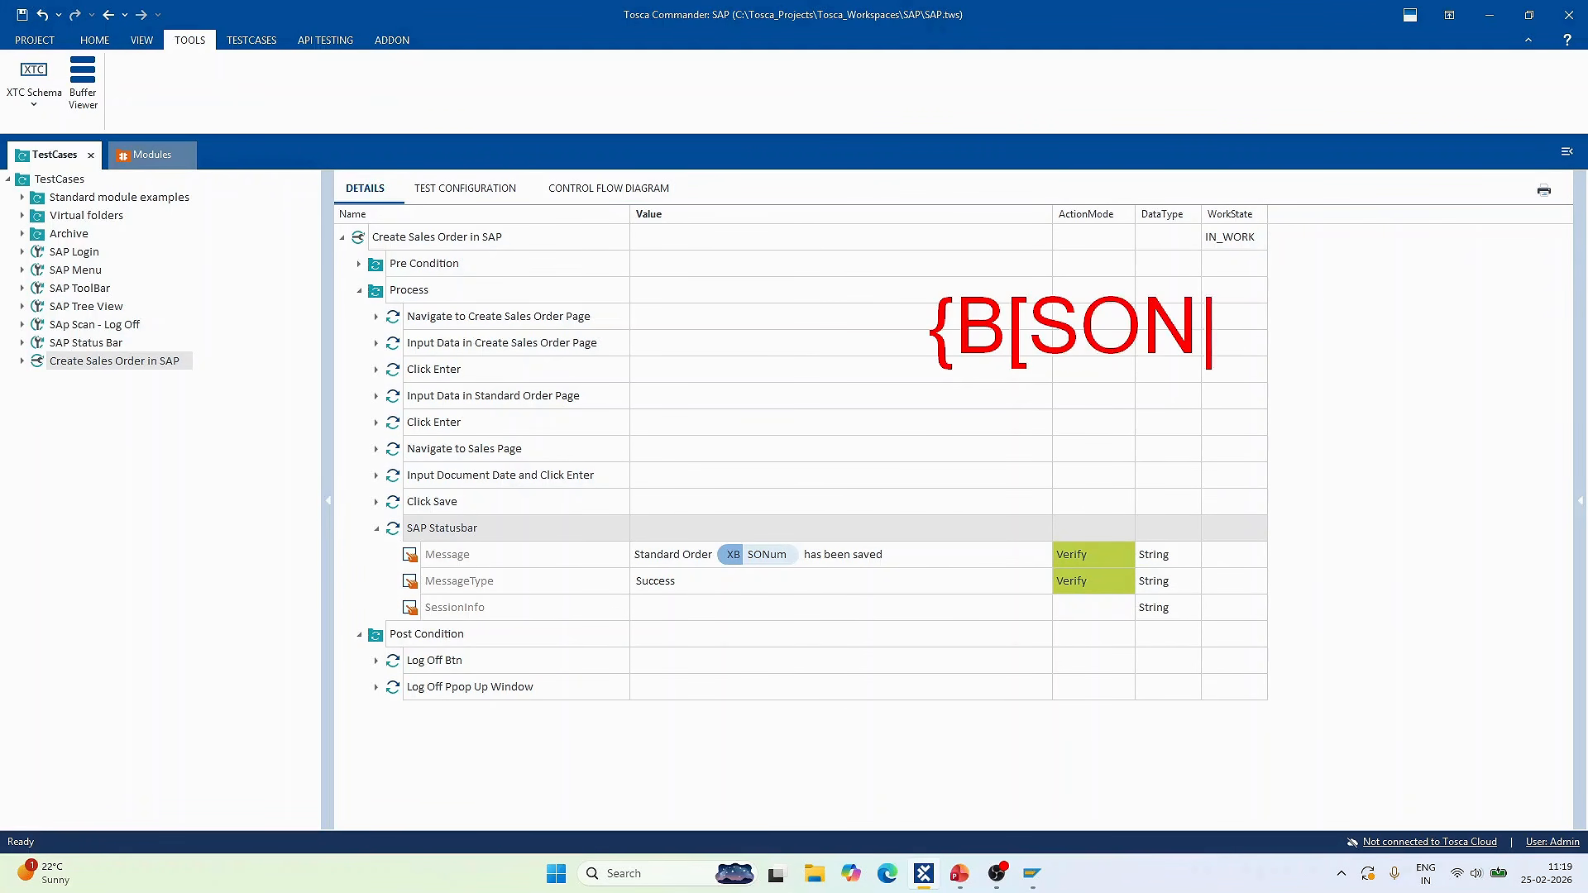
pyautogui.write('um]}')
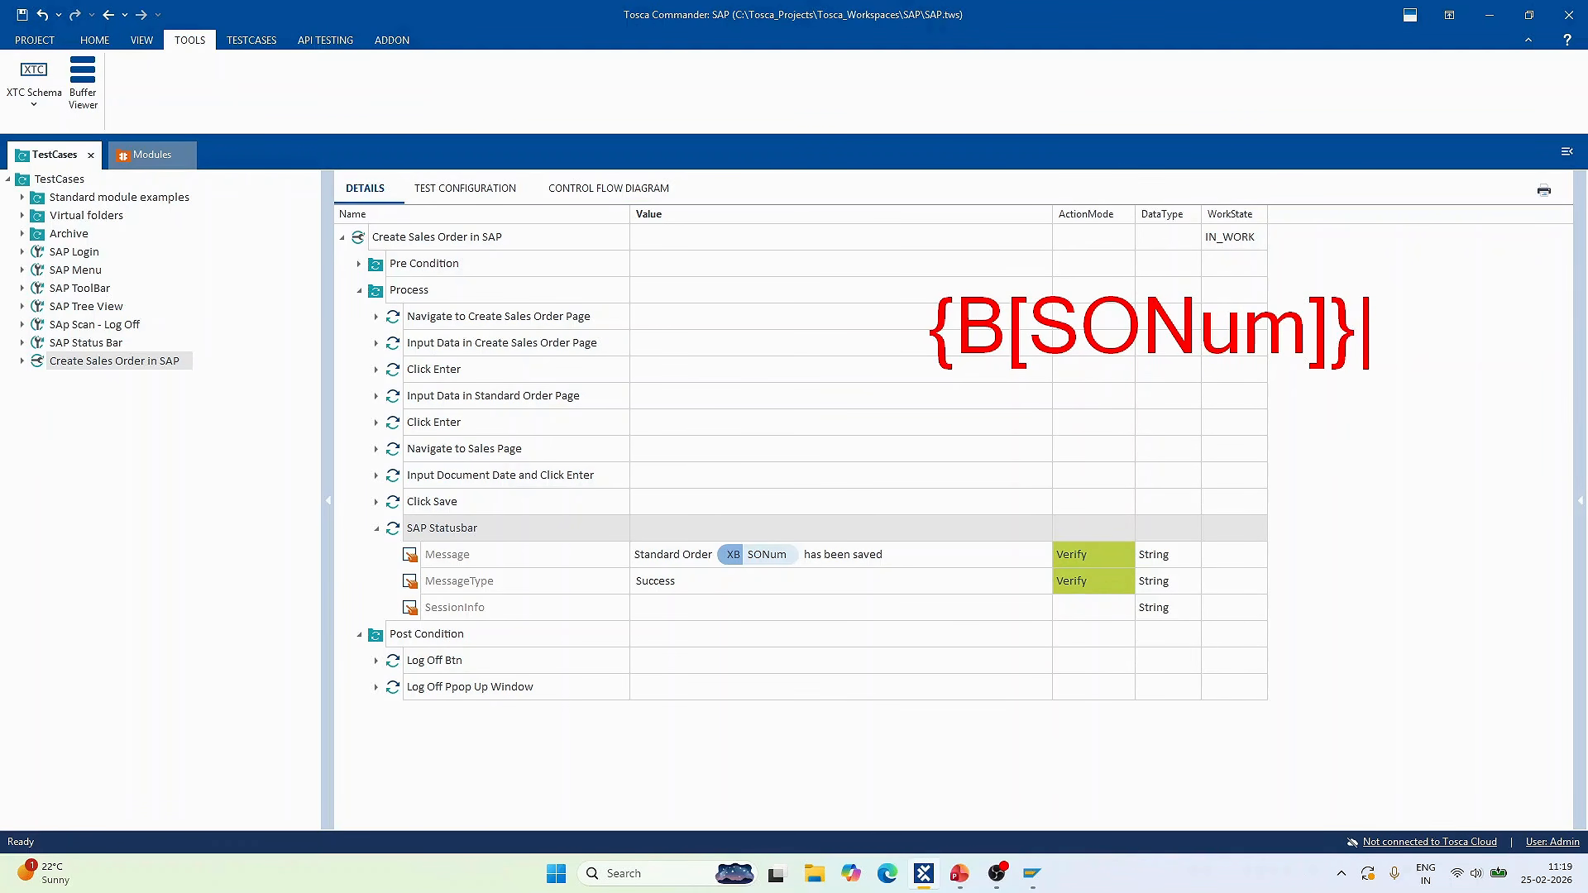
pyautogui.press('Escape')
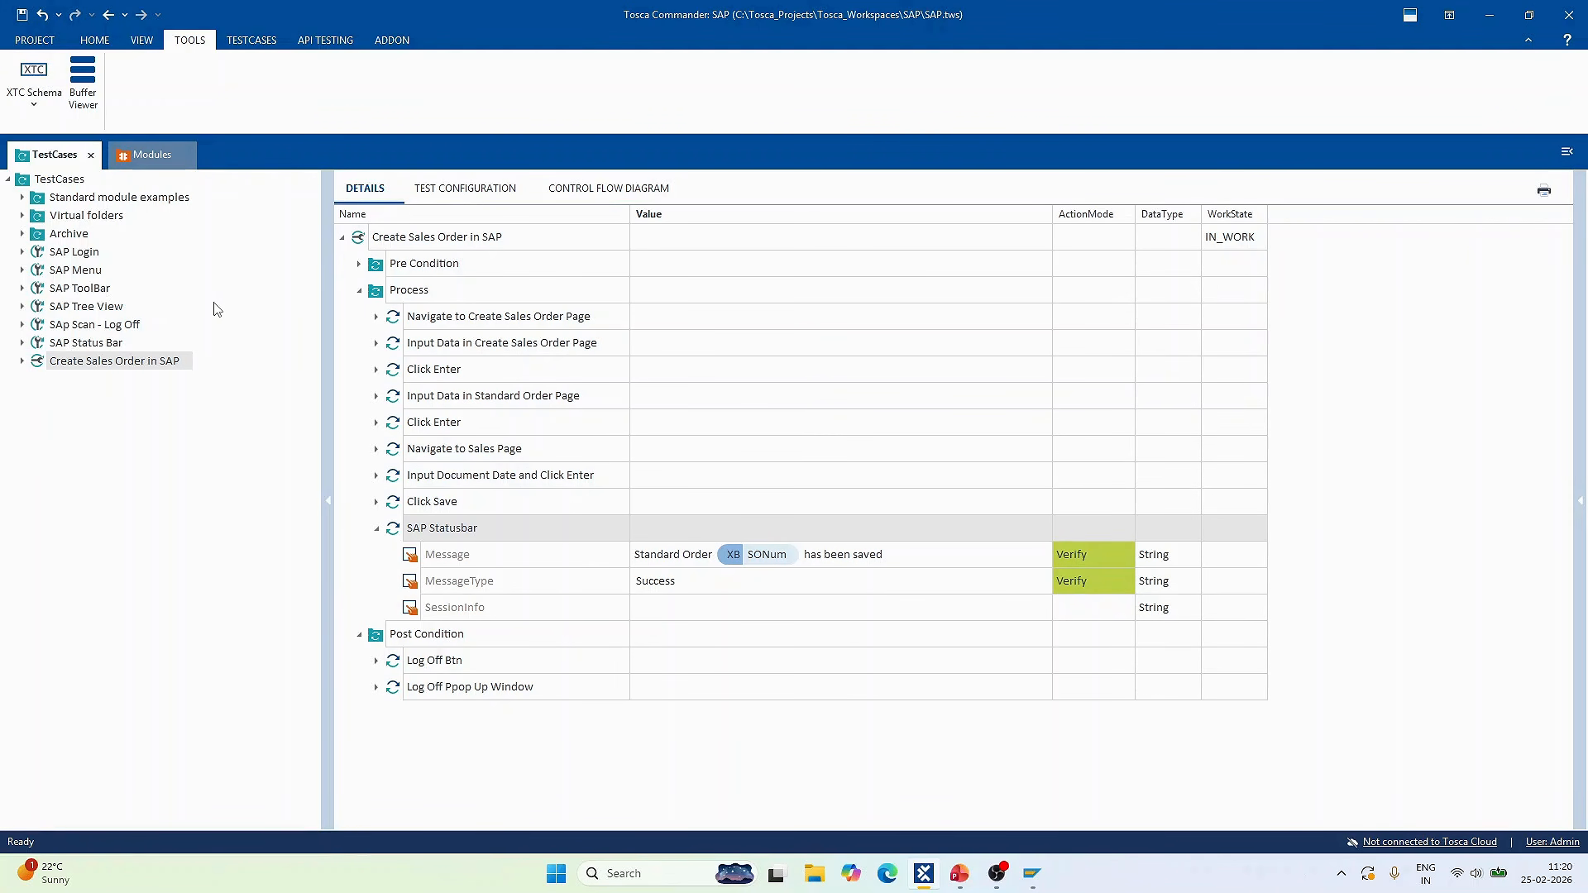
# Switch to SAP to examine the Create Standard Order screen's status message and exit option, and return to Tosca Commander.
pyautogui.hotkey('alt', 'Tab')
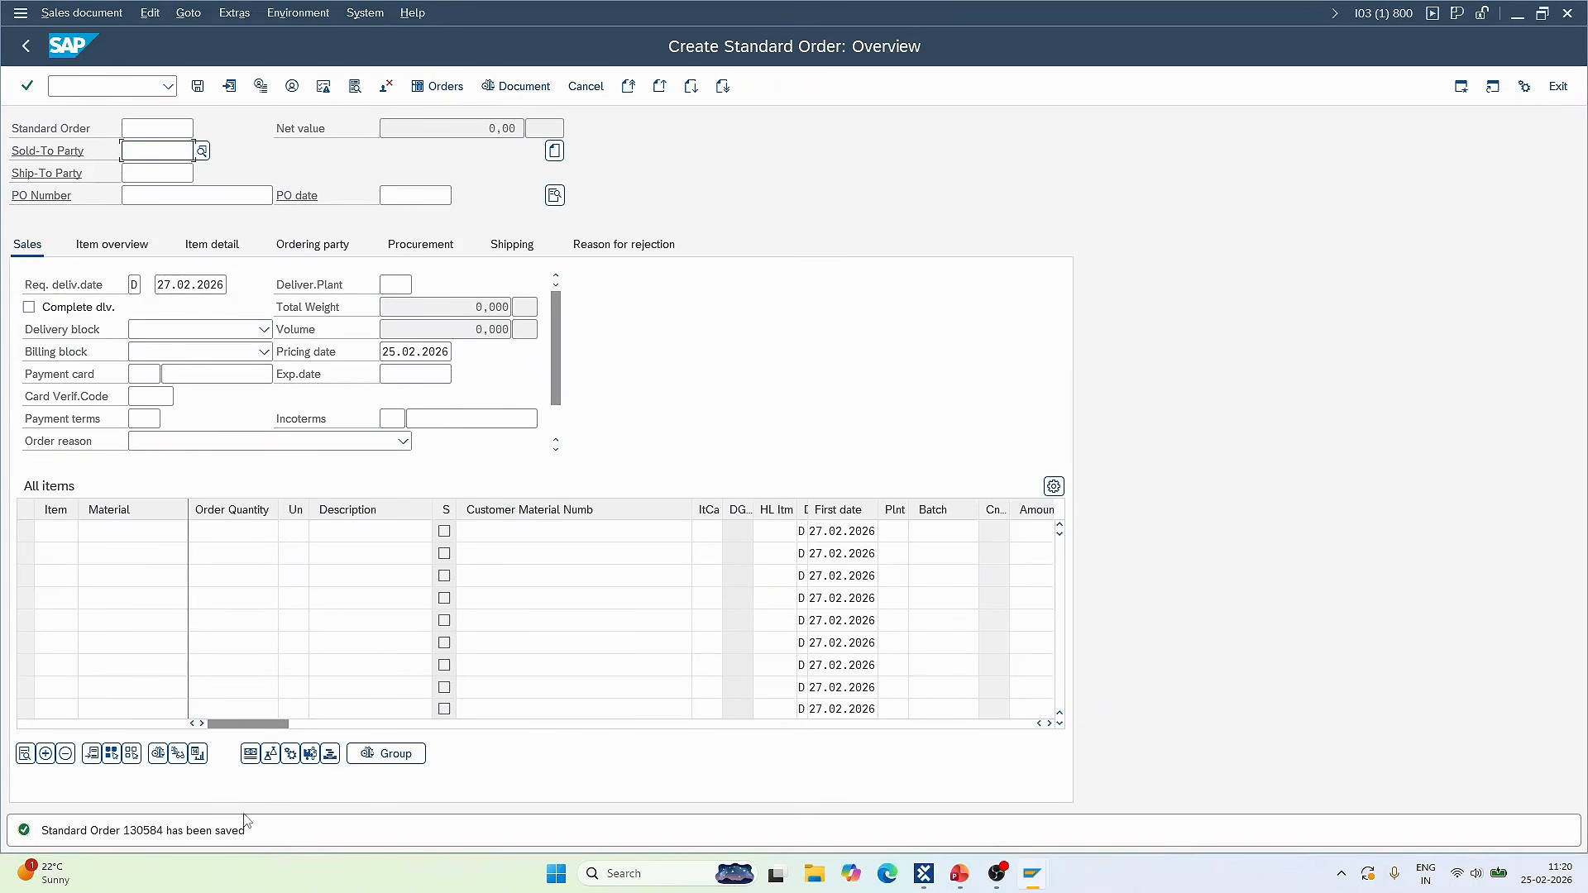
pyautogui.hotkey('alt', 'Tab')
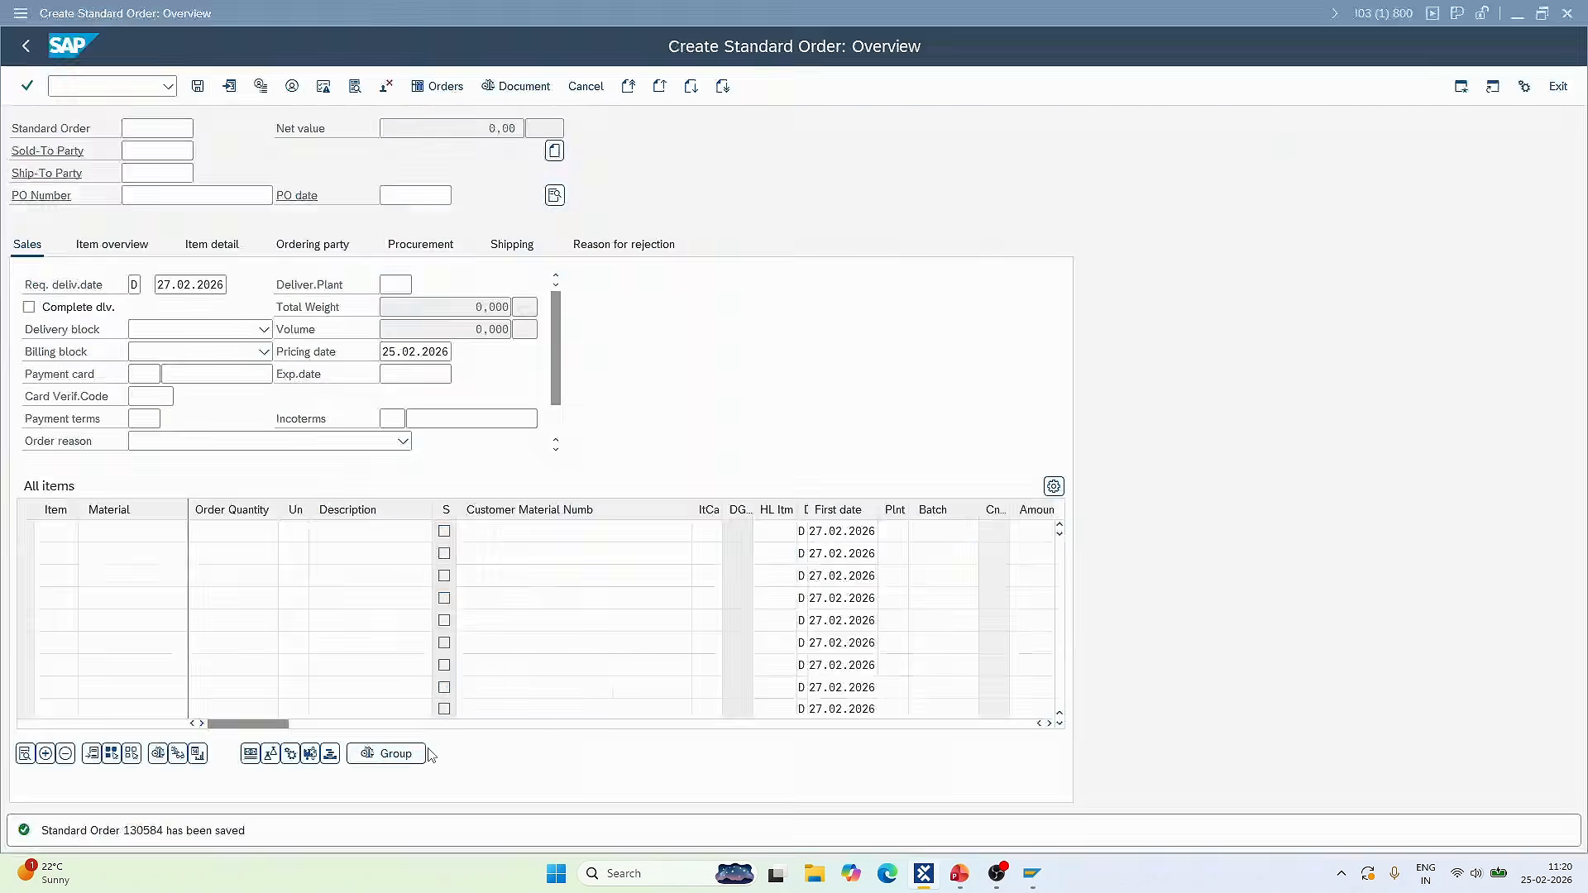
pyautogui.hotkey('alt', 'Tab')
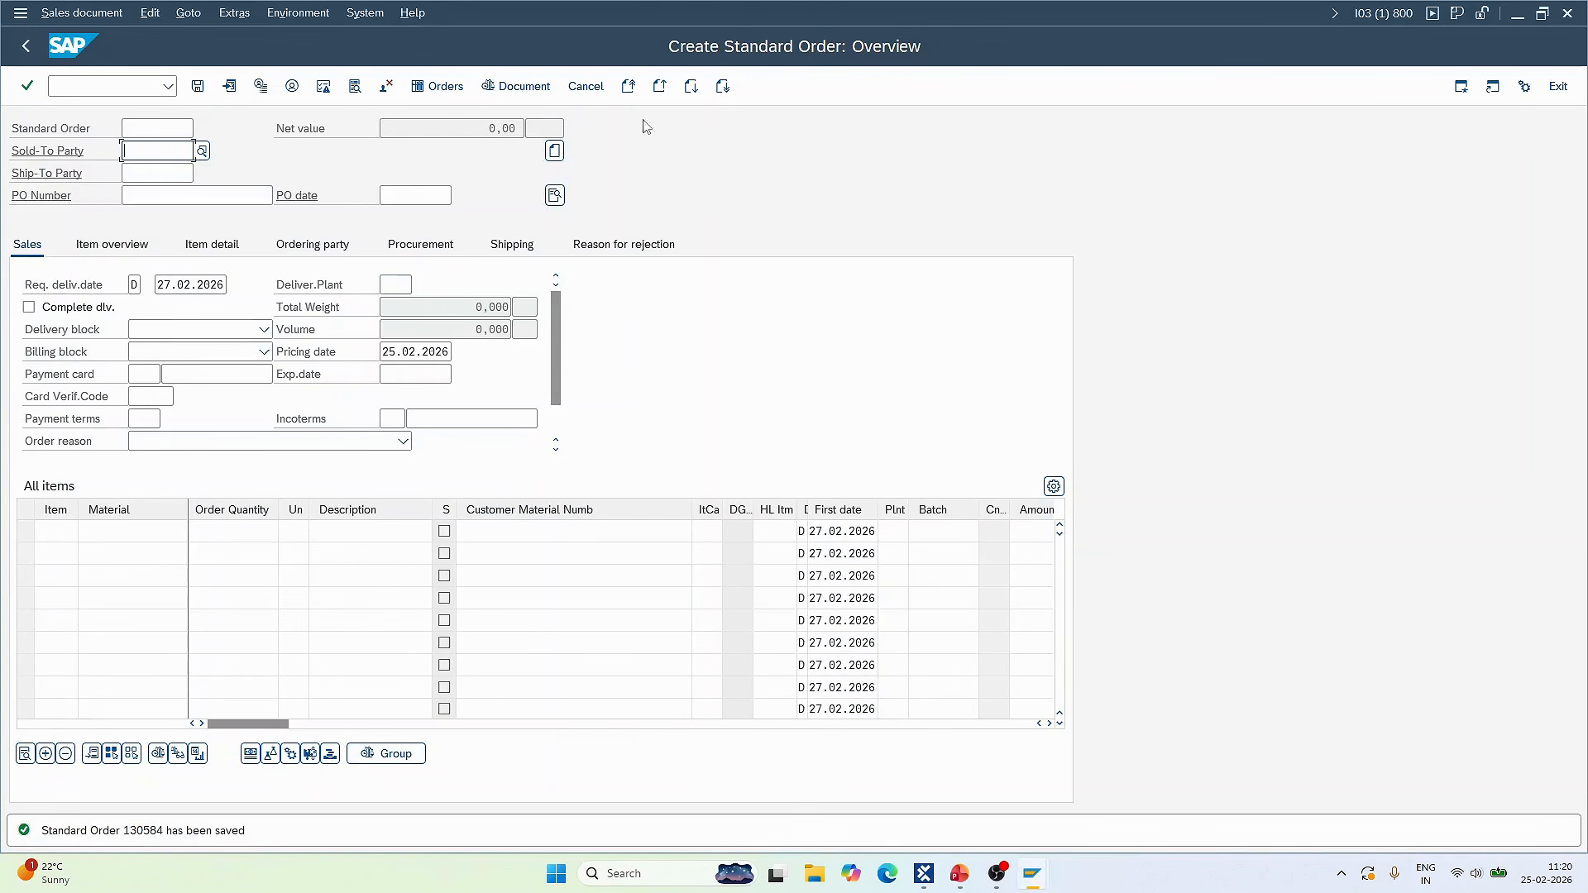
pyautogui.hotkey('alt', 'Tab')
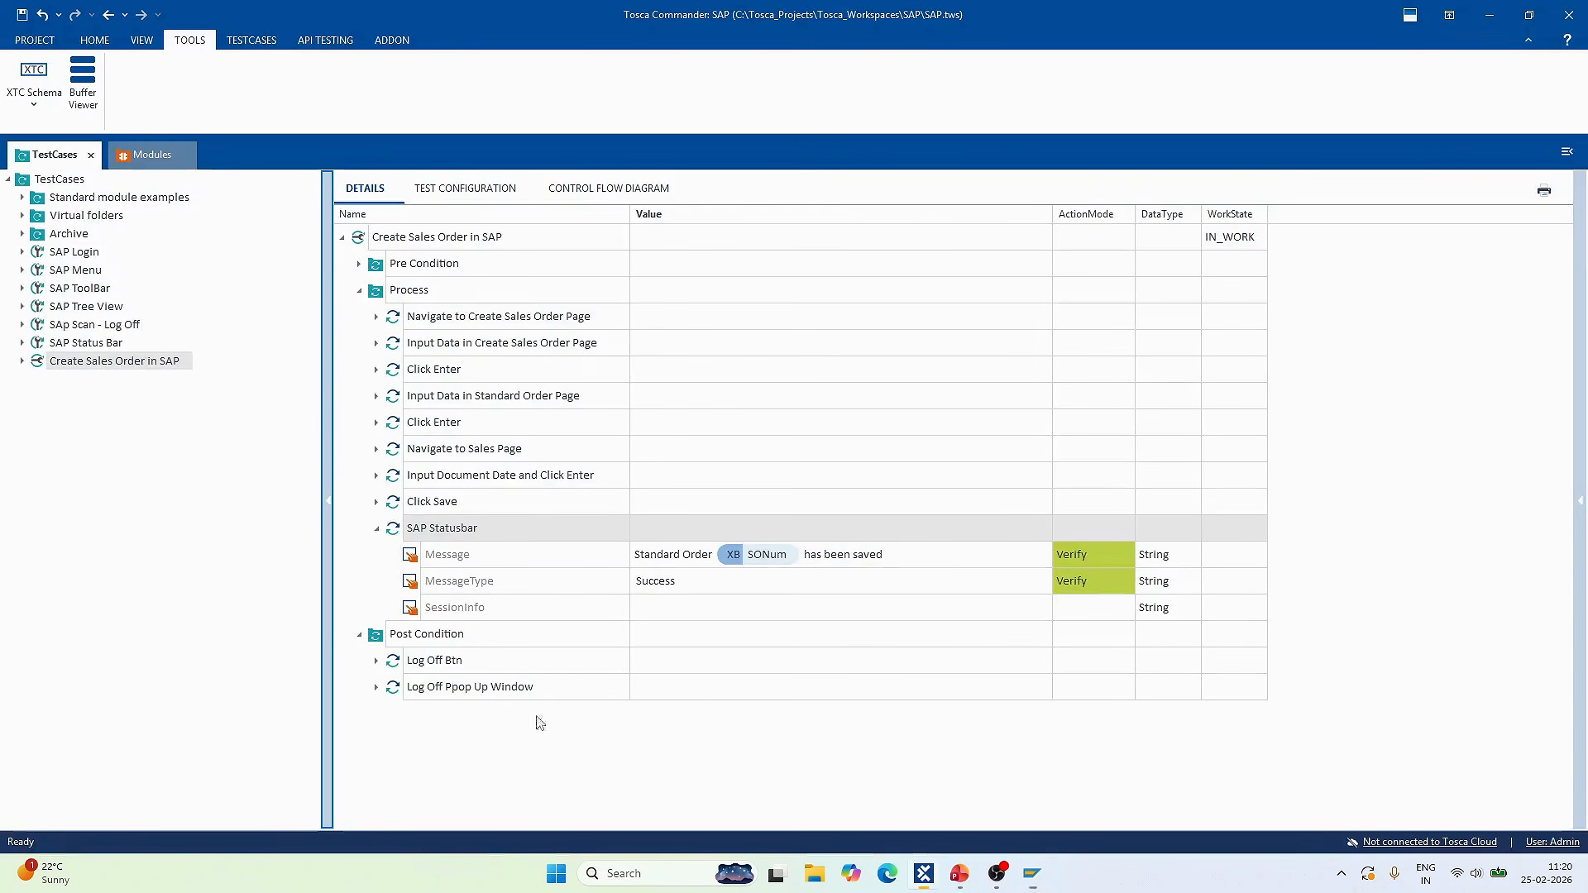
pyautogui.hotkey('alt', 'Tab')
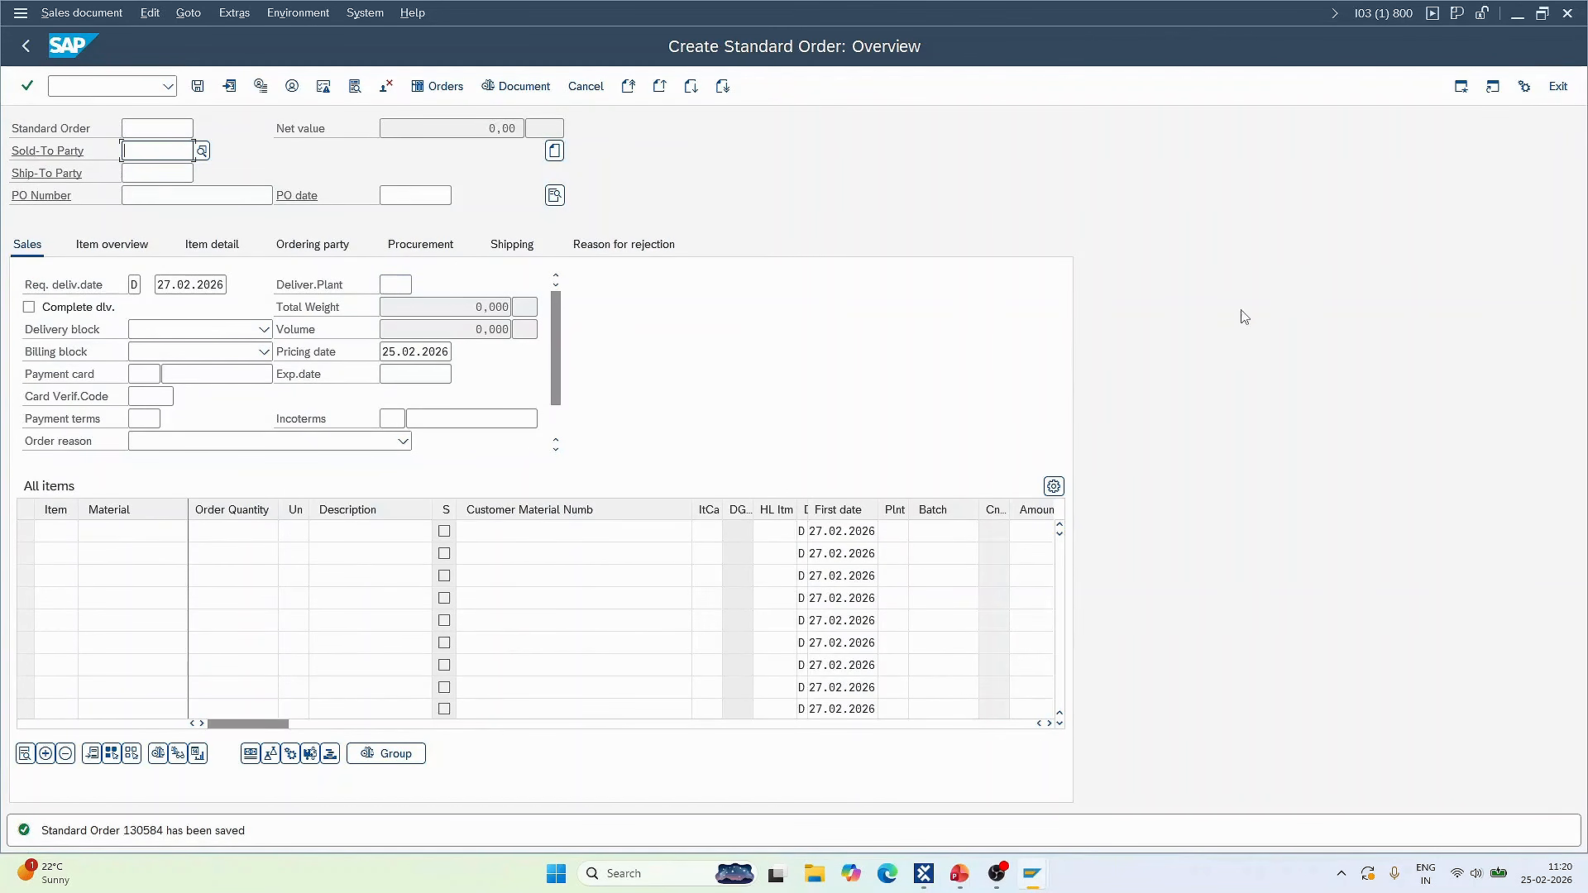
pyautogui.hotkey('alt', 'Tab')
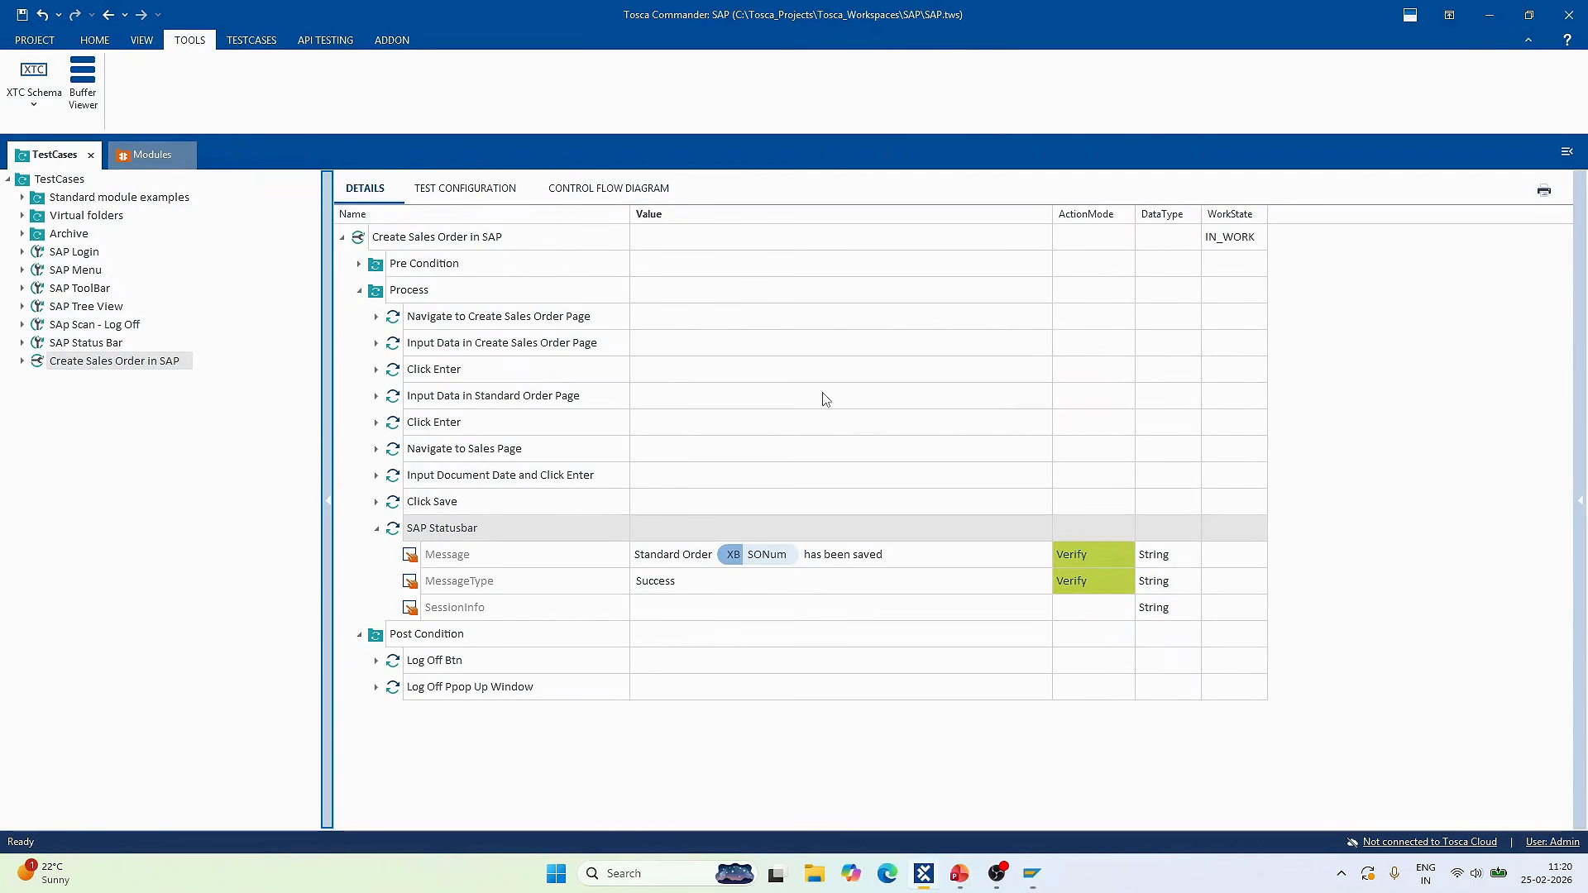
# Start an application scan from the Modules root folder on SAP's Create Standard Order window.
pyautogui.click(153, 156)
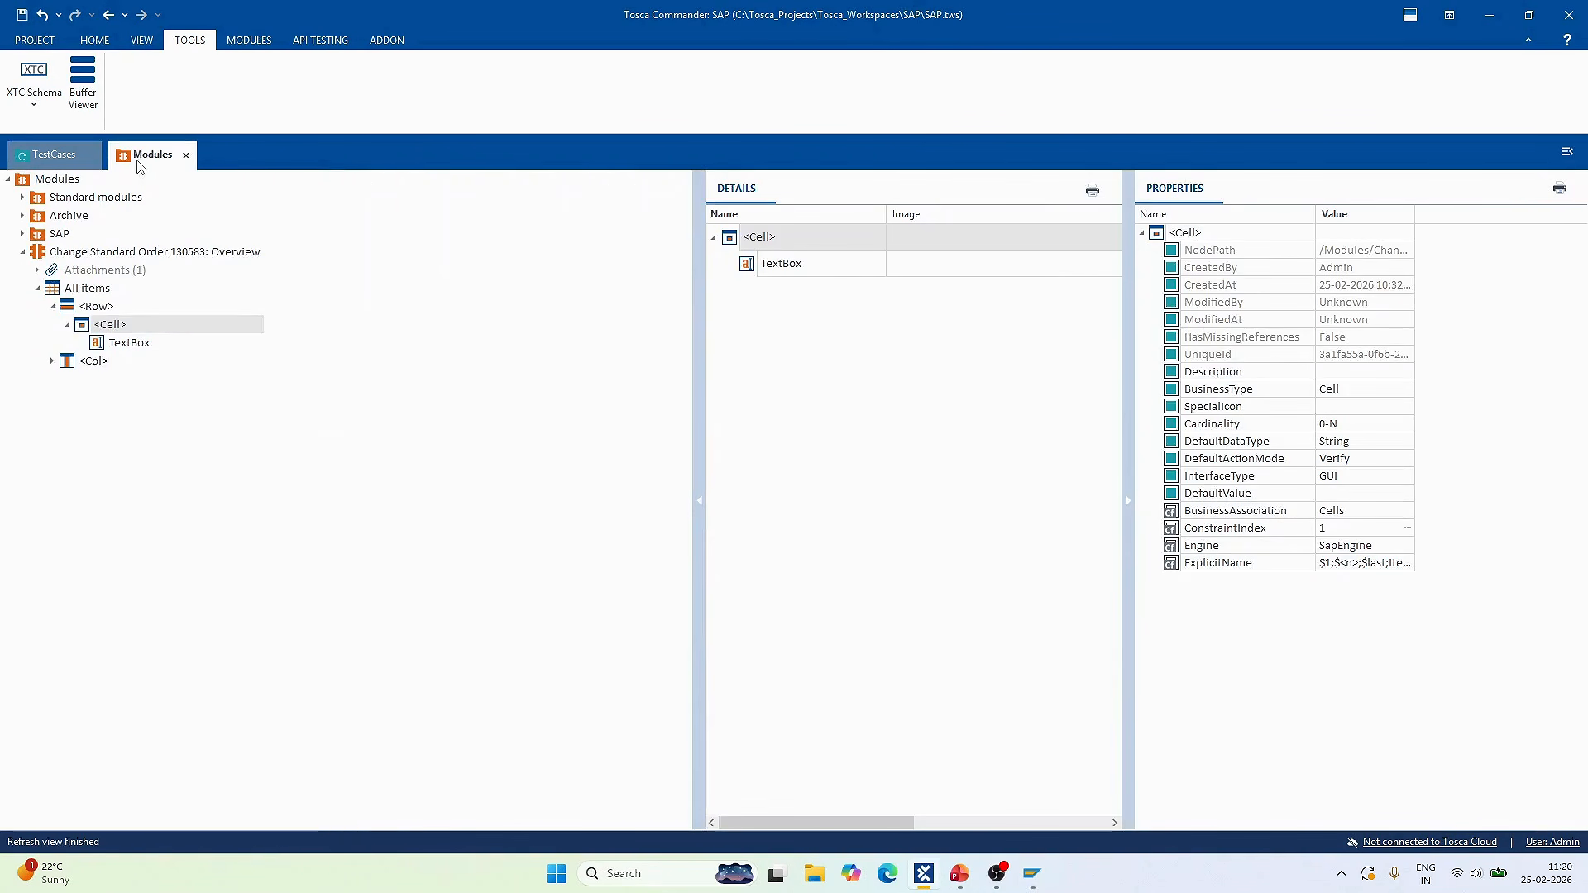
pyautogui.rightClick(54, 184)
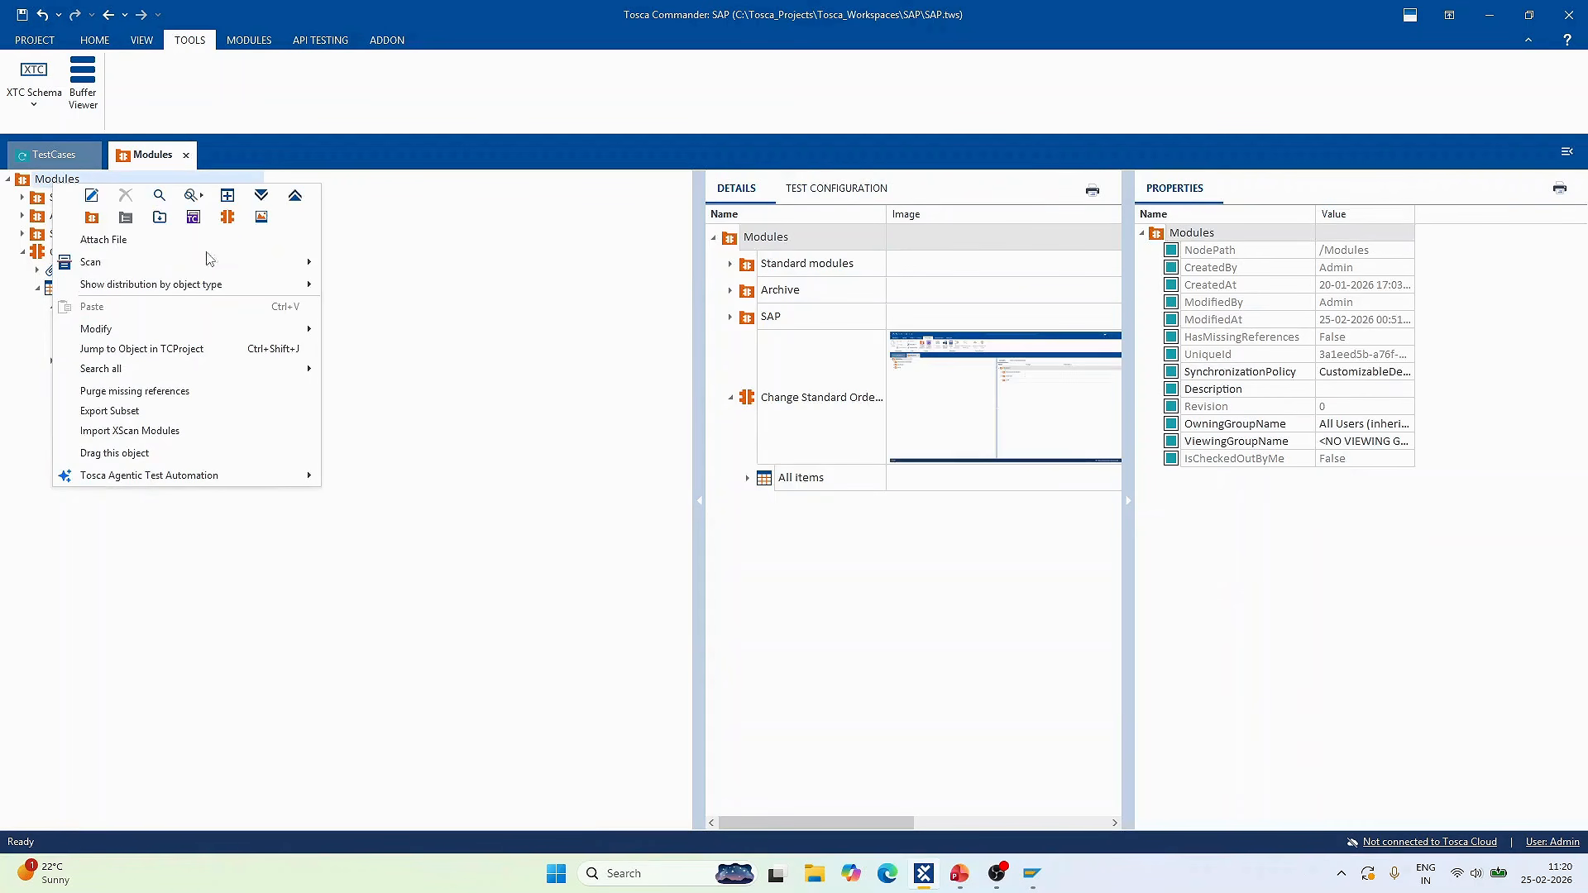
pyautogui.moveTo(211, 261)
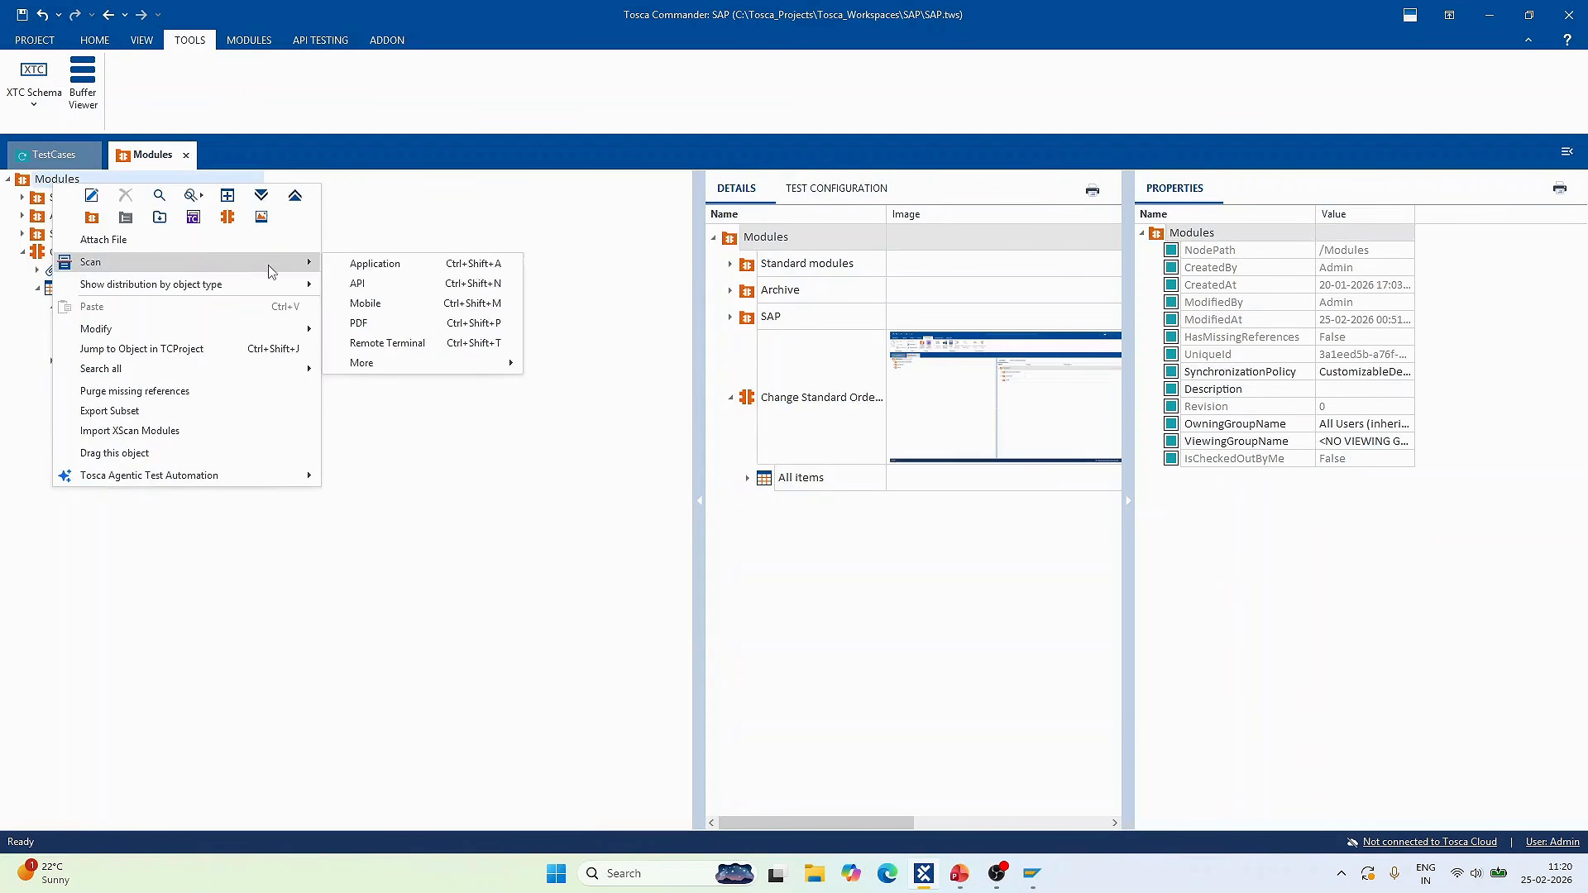
pyautogui.click(421, 265)
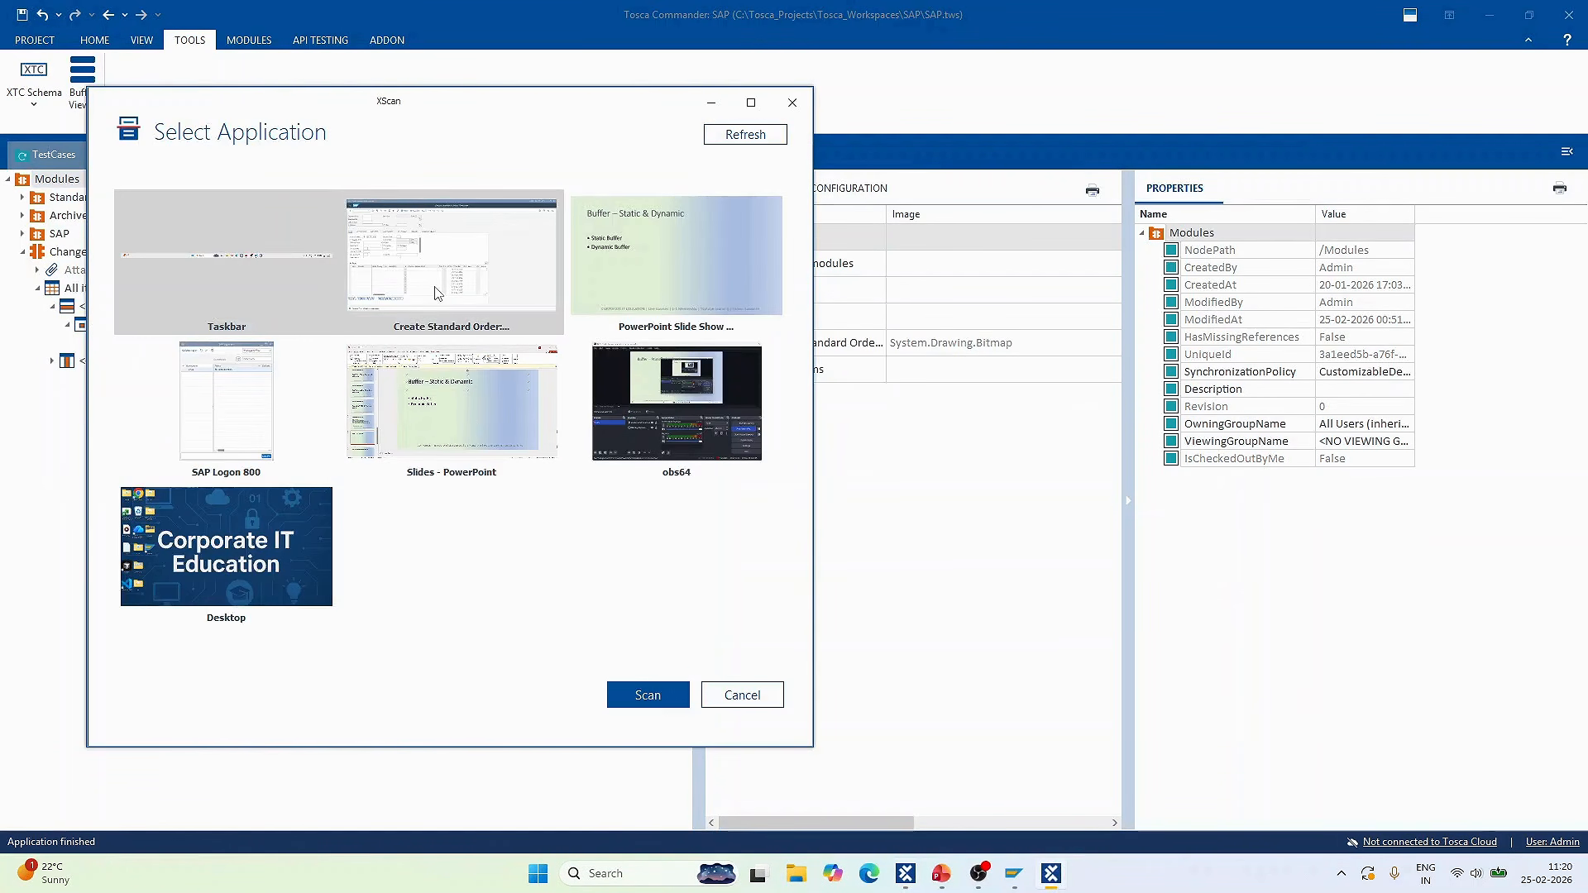
pyautogui.click(436, 294)
pyautogui.click(649, 693)
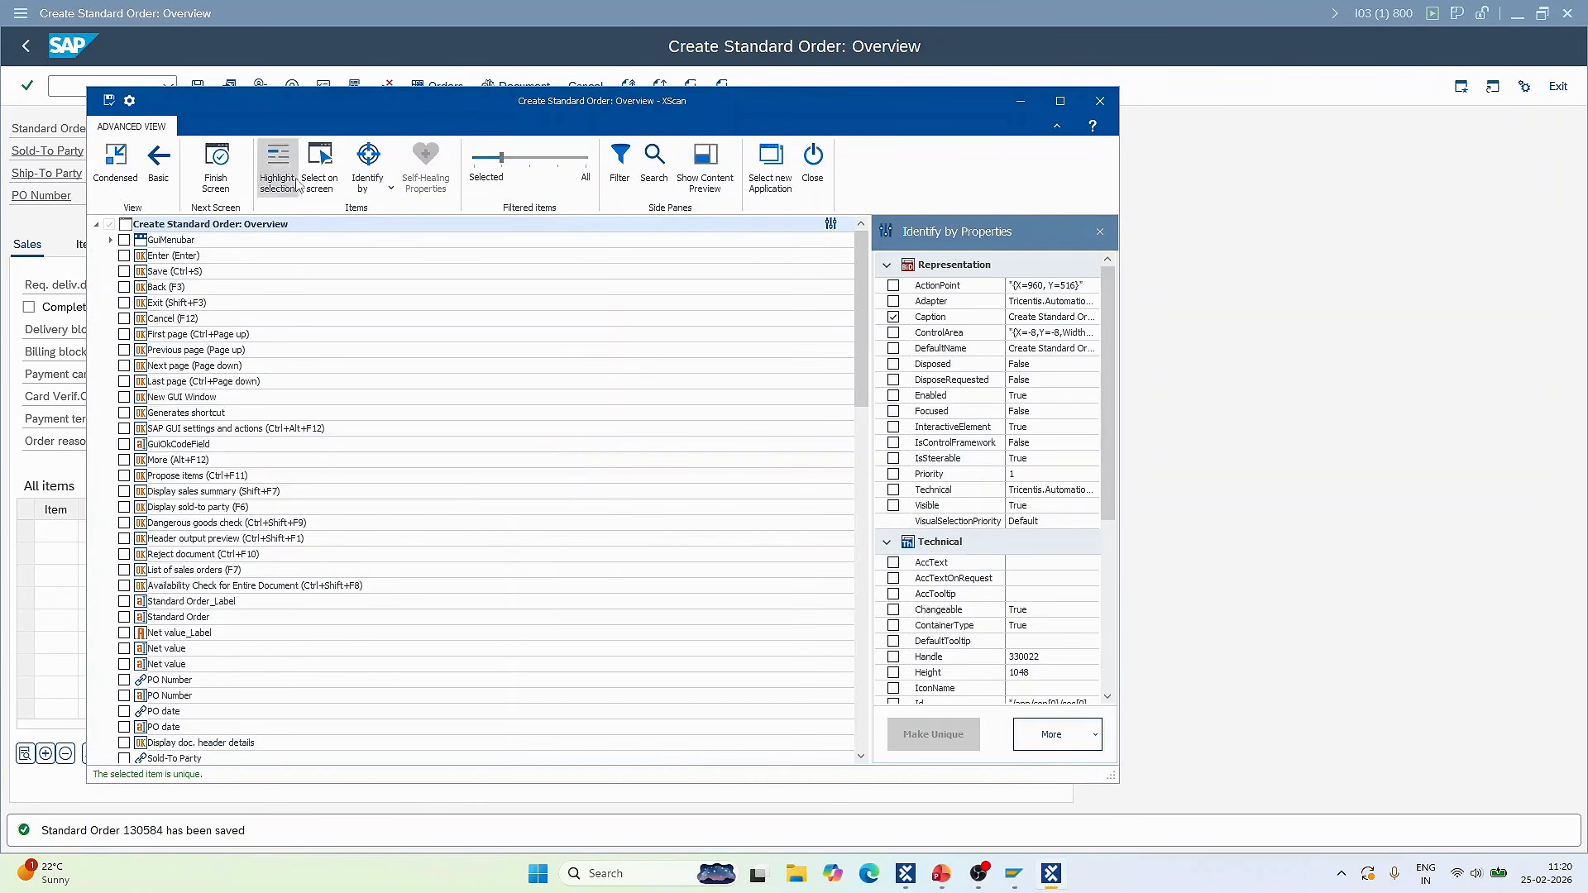
# Pick SAP's Exit button on screen for the scan, save the module as Exit, and return to Tosca Commander.
pyautogui.click(316, 169)
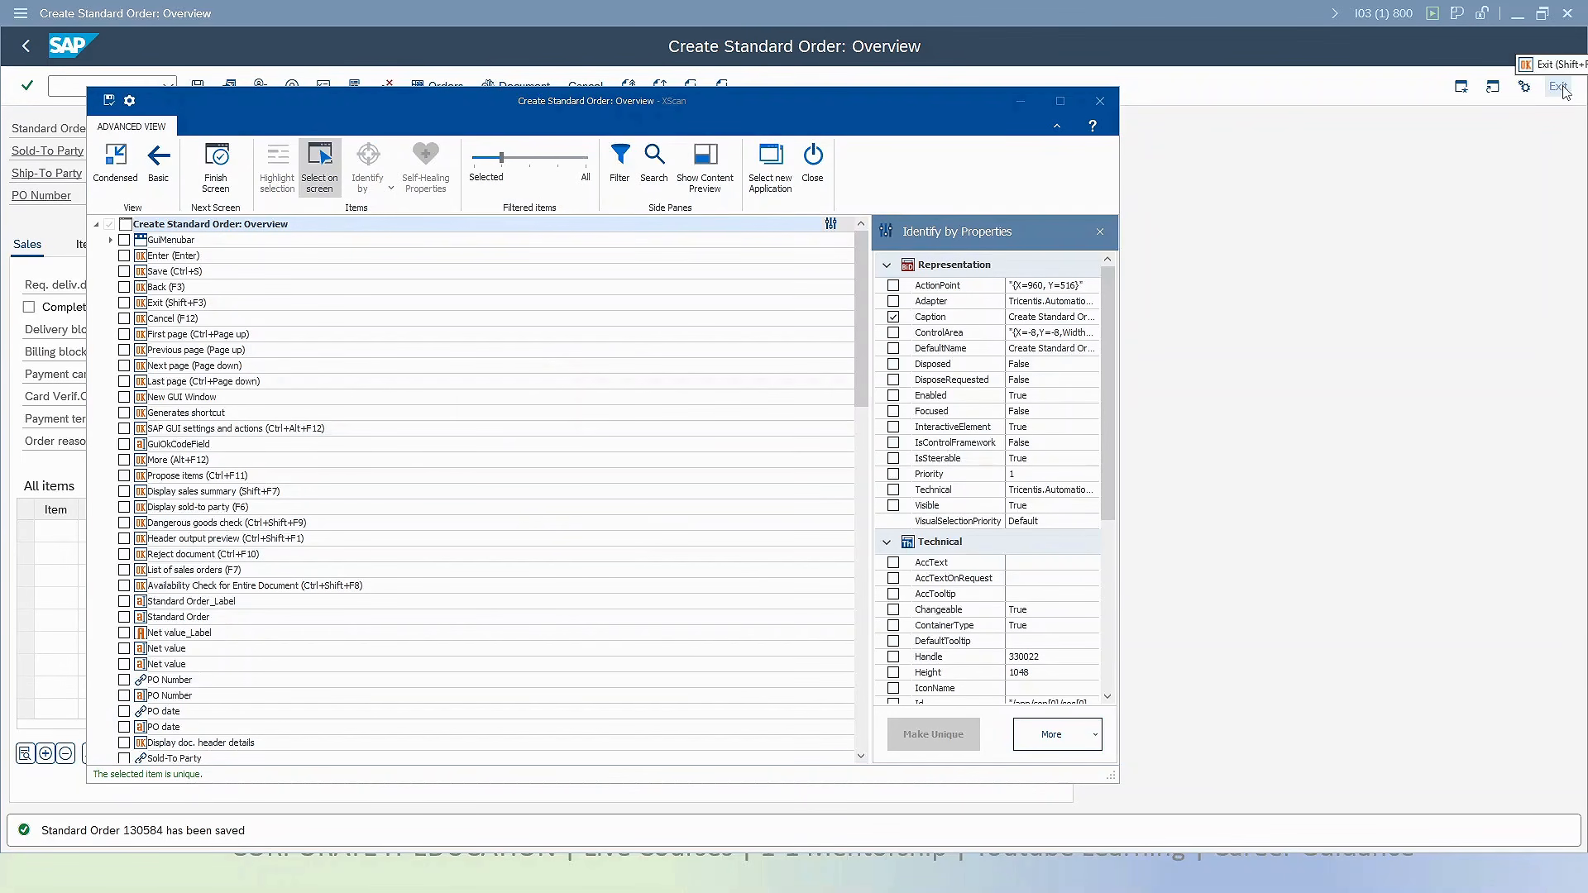
pyautogui.click(1564, 90)
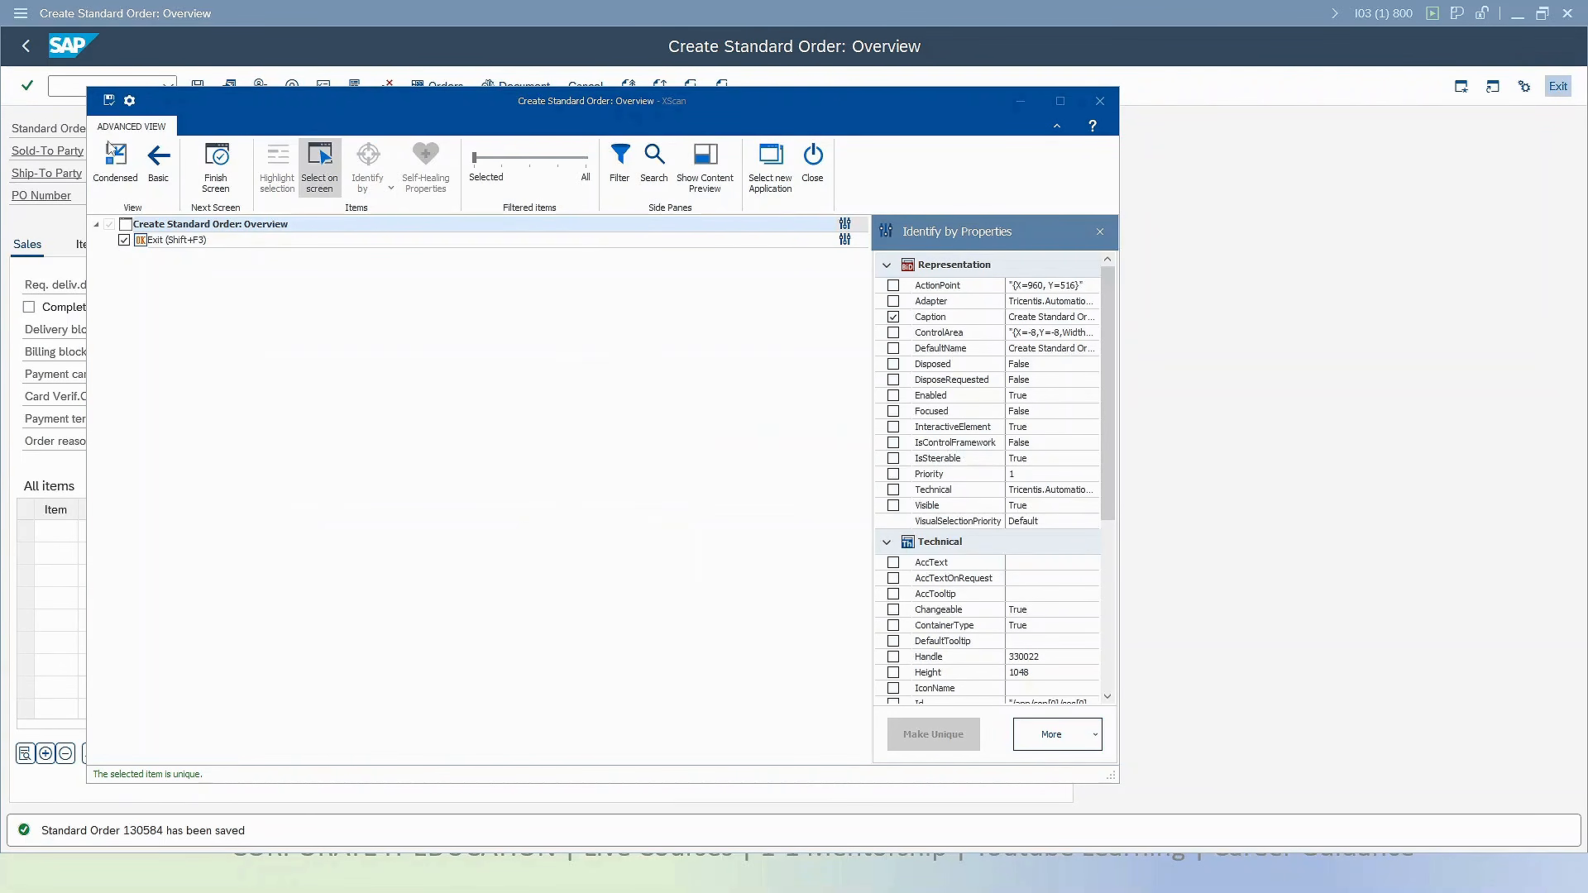
pyautogui.click(201, 224)
pyautogui.write('Exit')
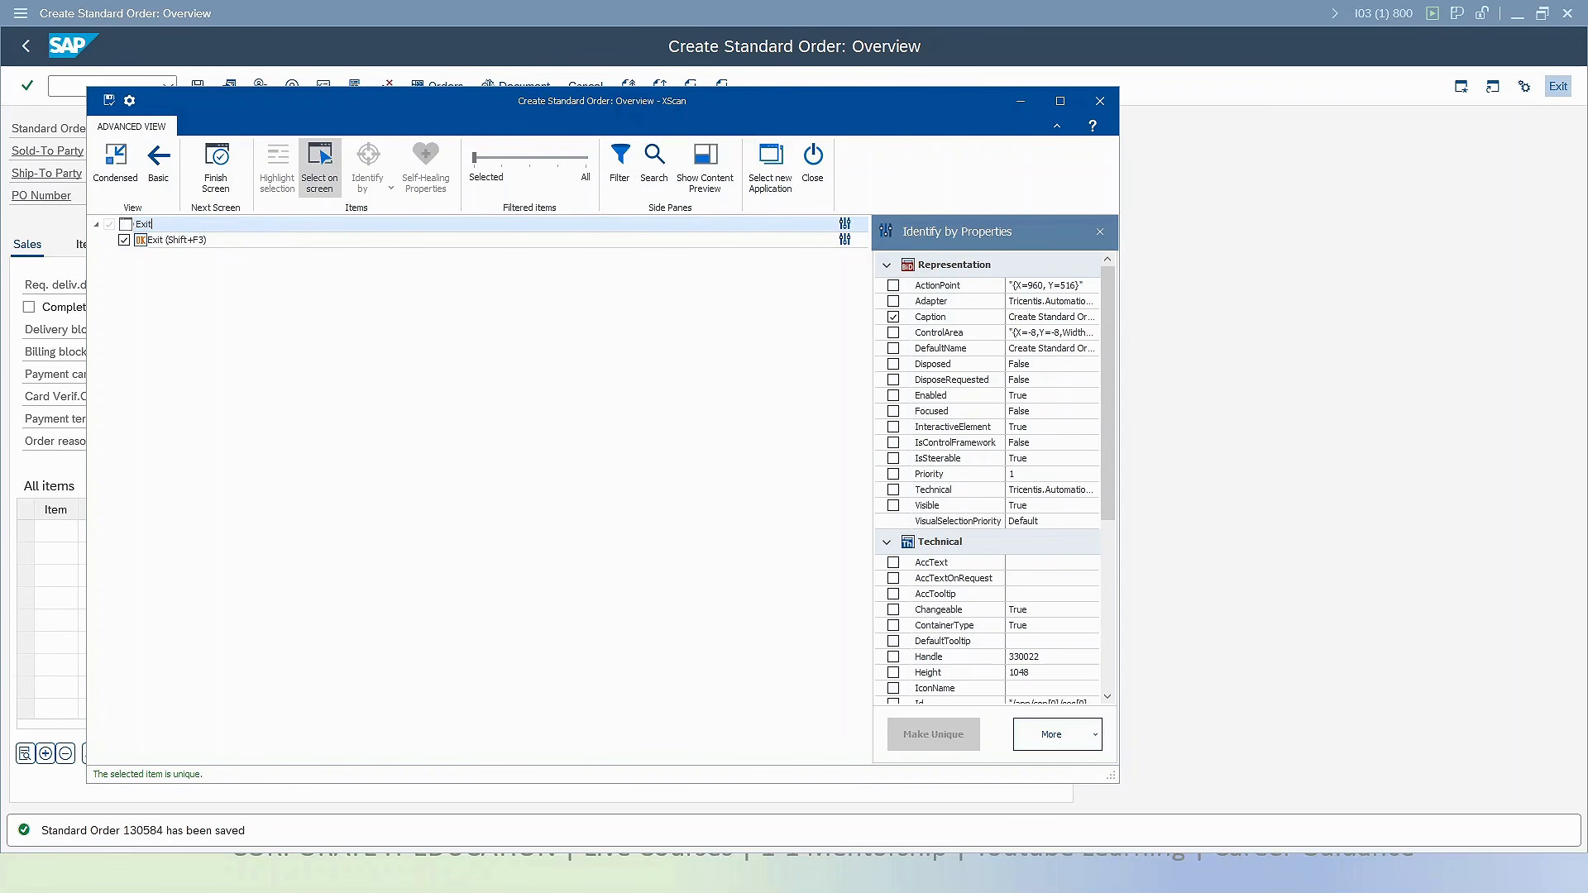
pyautogui.click(108, 100)
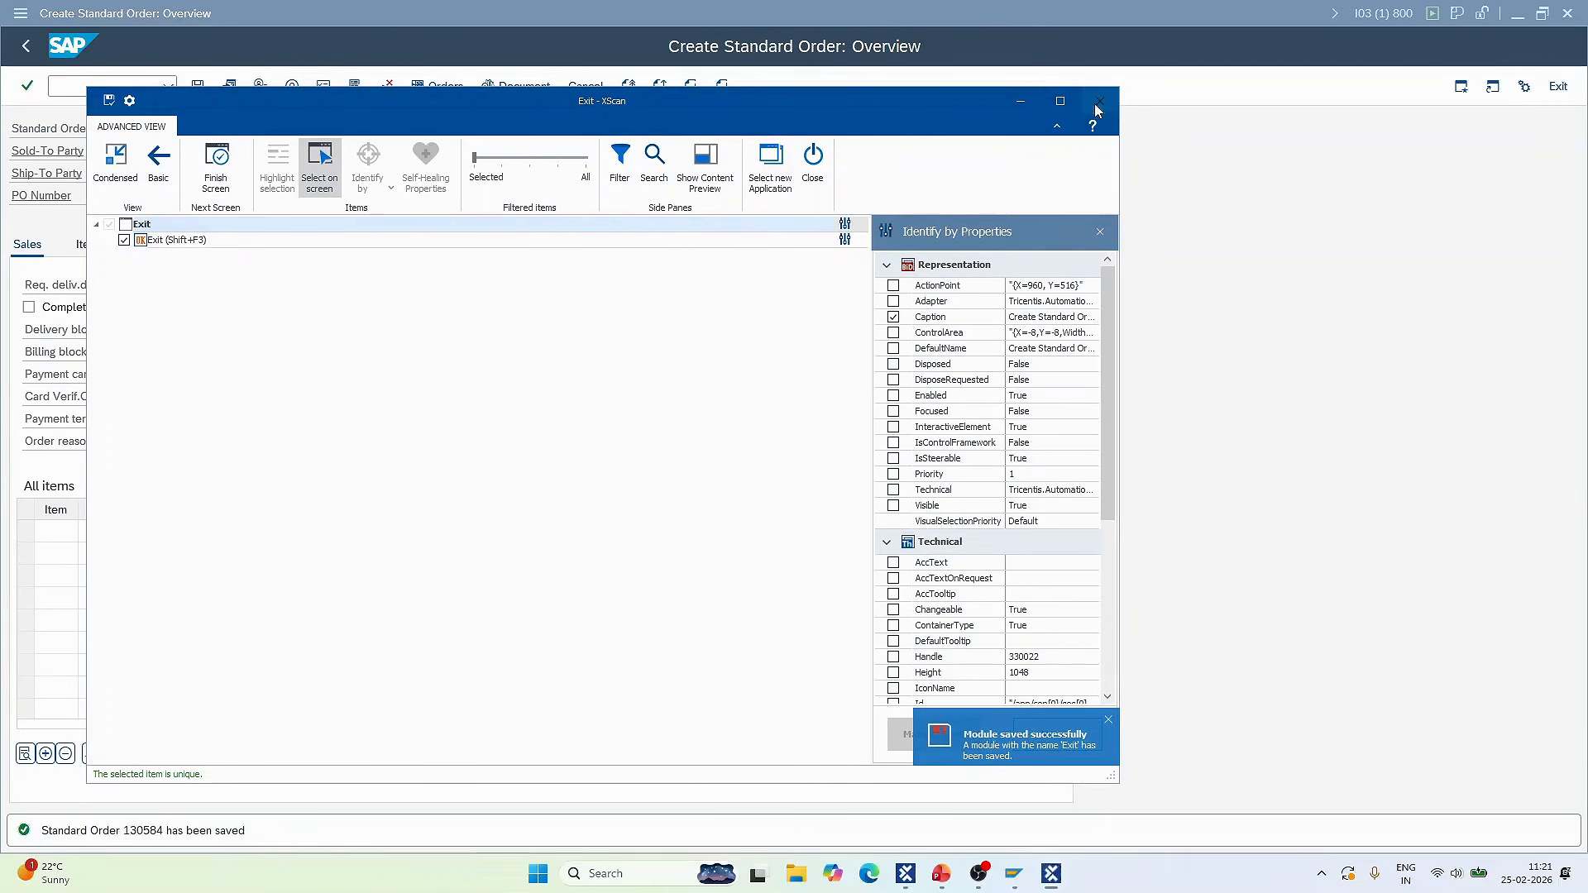
pyautogui.click(924, 886)
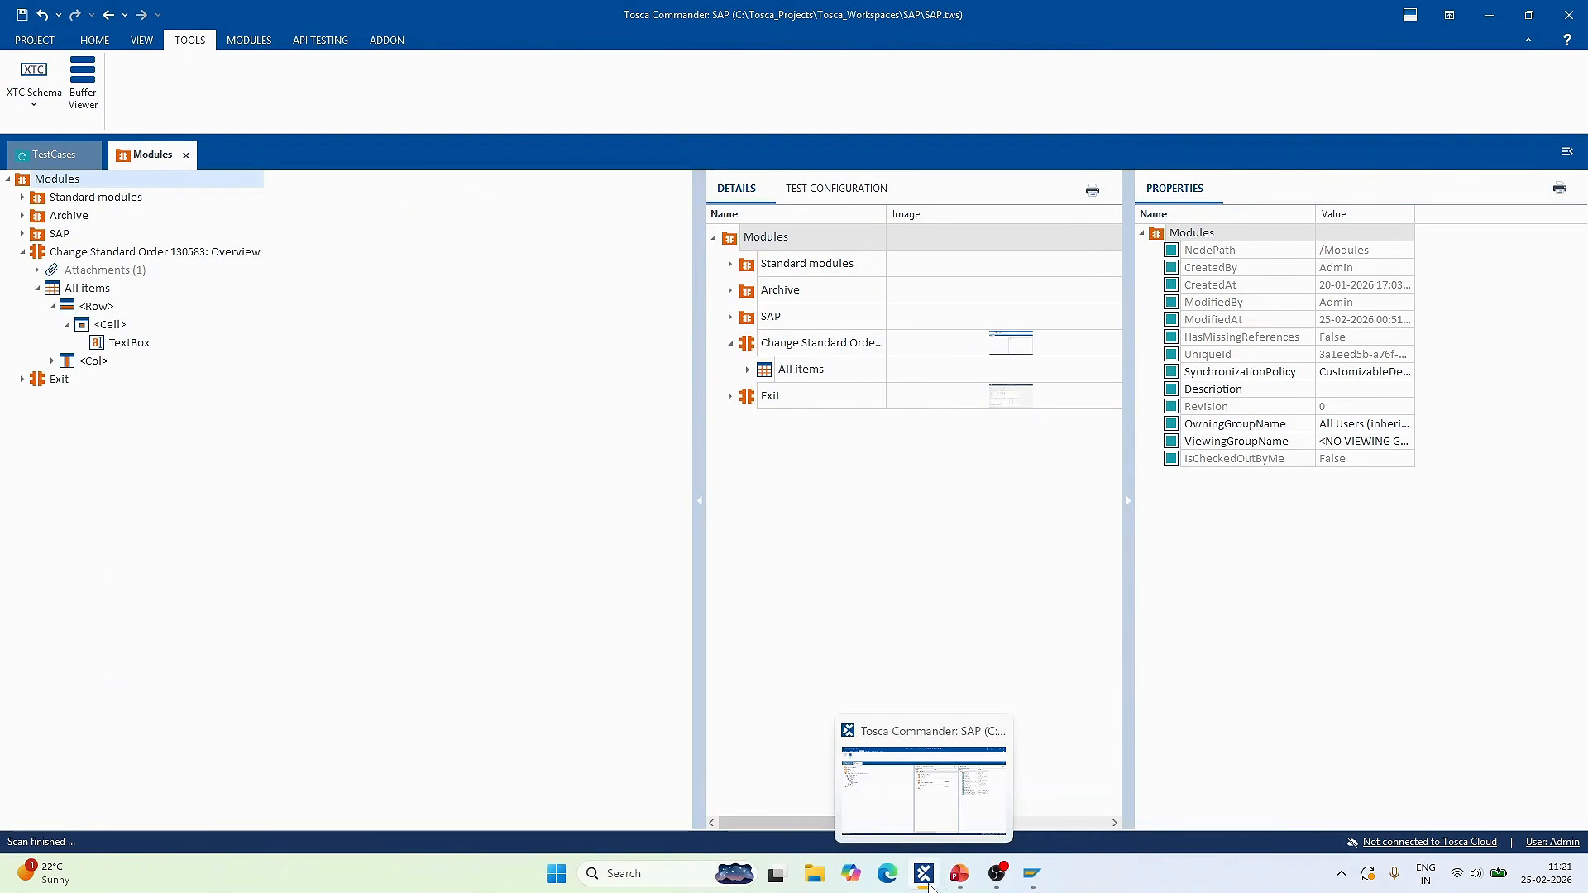
pyautogui.click(926, 883)
pyautogui.click(924, 875)
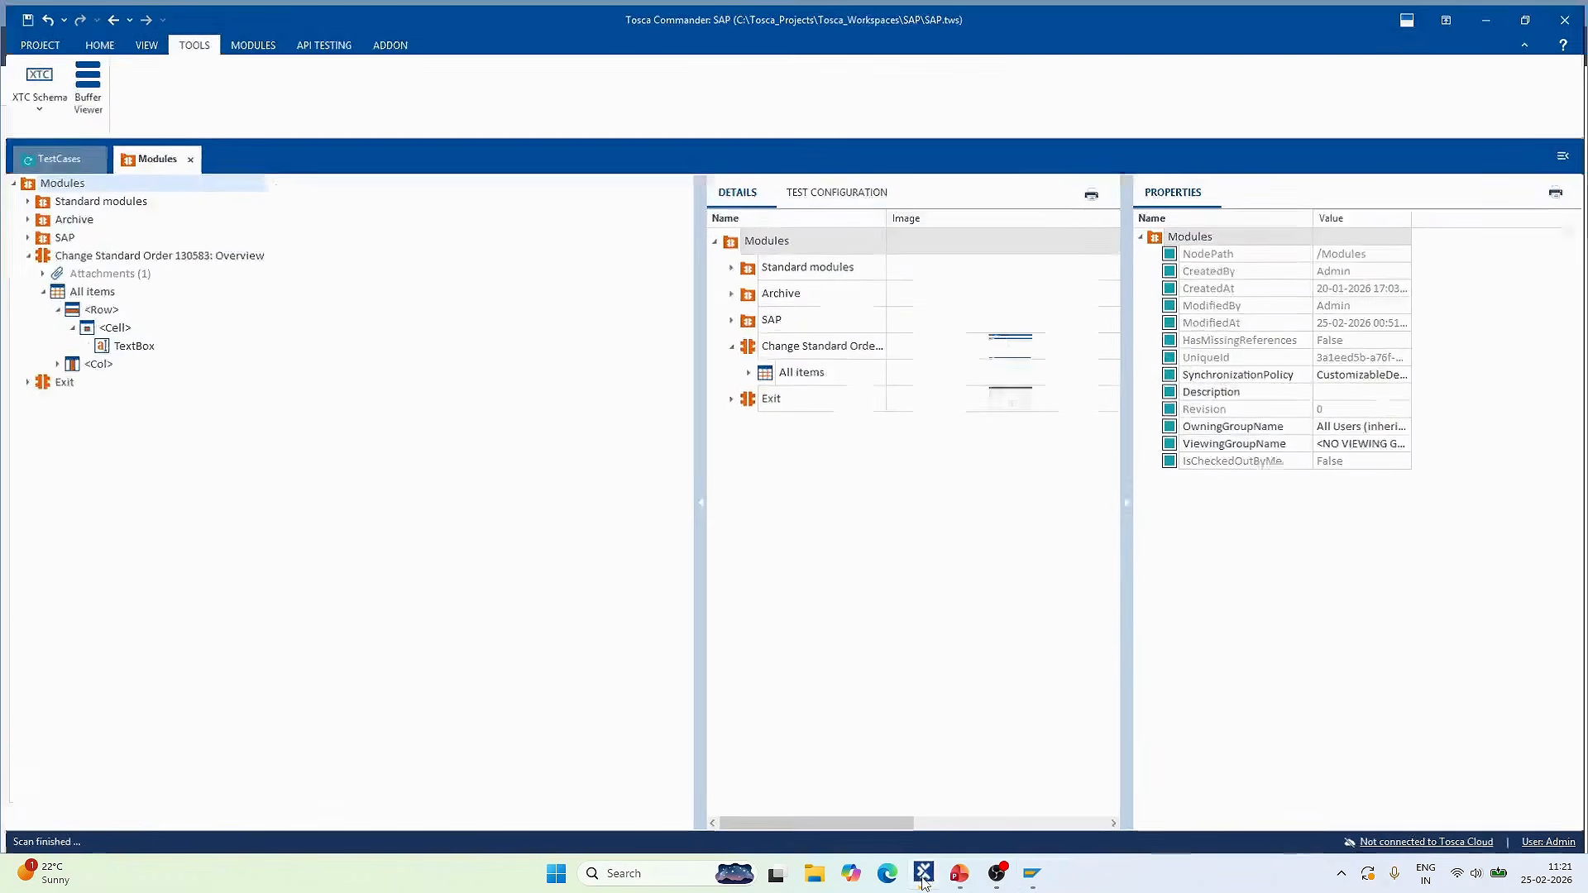
# Add the Exit module as the first step under Post Condition in Create Sales Order in SAP, and expand it.
pyautogui.click(46, 384)
pyautogui.moveTo(45, 386); pyautogui.dragTo(415, 647)
pyautogui.moveTo(393, 718); pyautogui.dragTo(395, 662)
pyautogui.click(376, 661)
# Set the value of Exit (Shift+F3) in the Exit test step to {Click}.
pyautogui.click(675, 692)
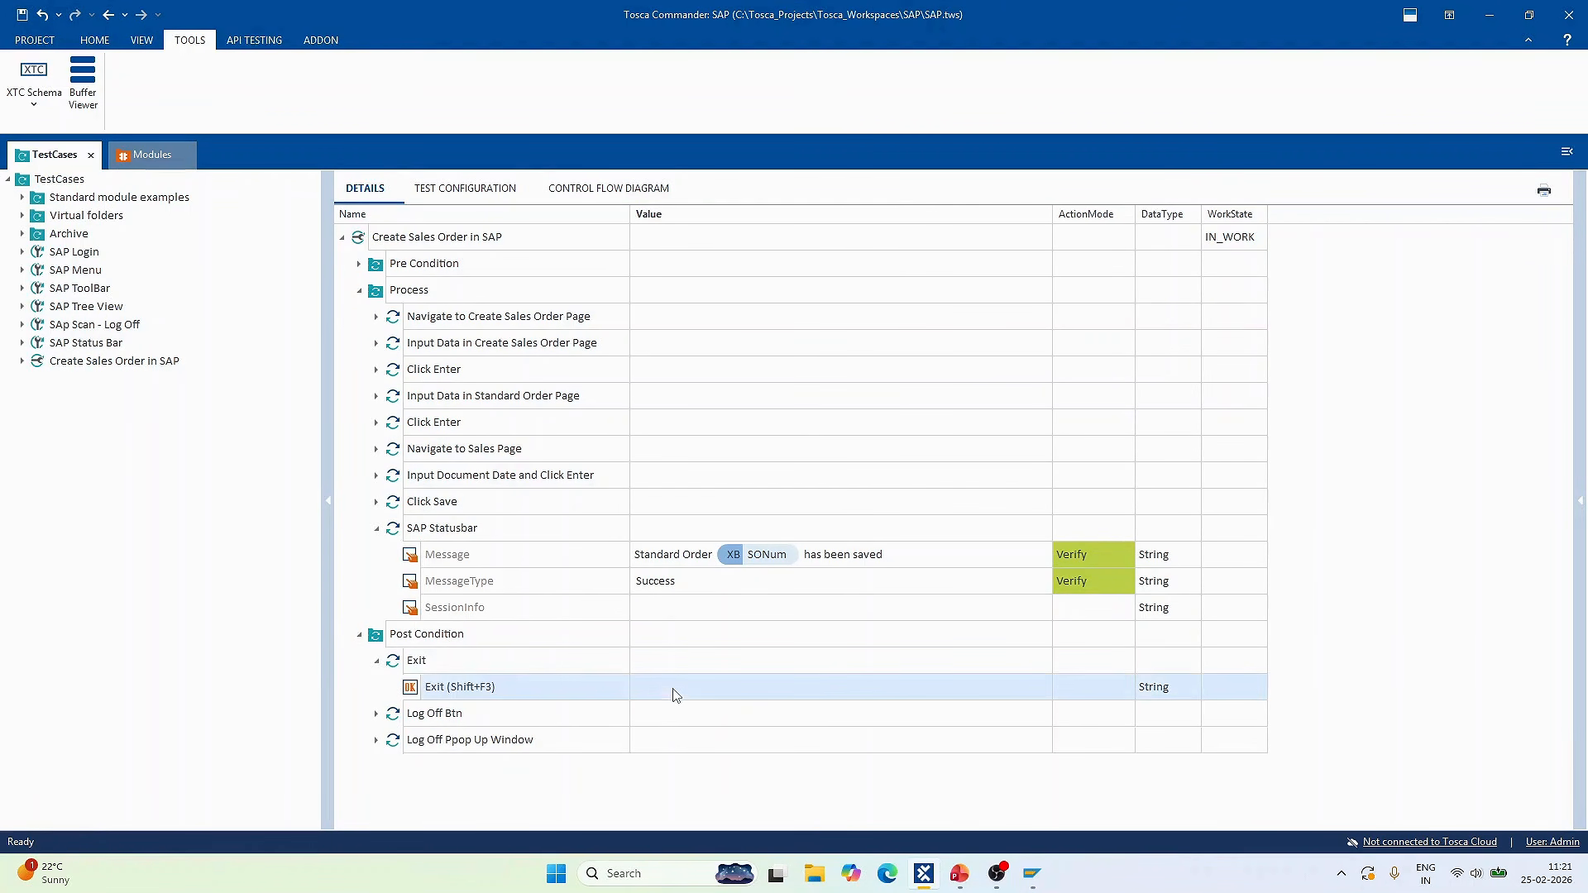
pyautogui.write('{Click')
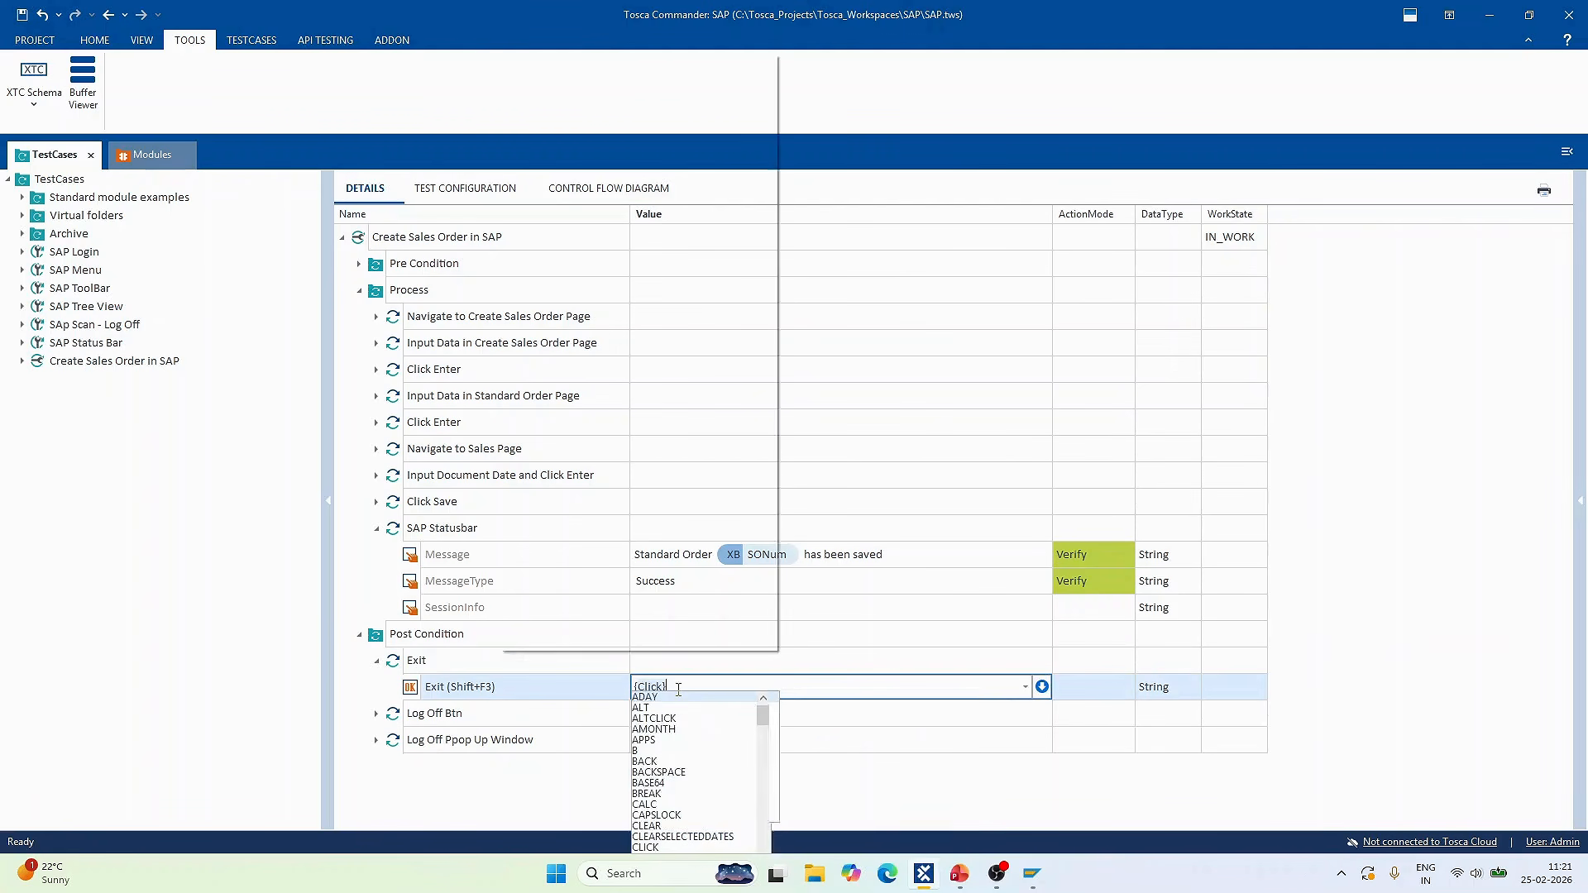
pyautogui.press('Escape')
pyautogui.press('Return')
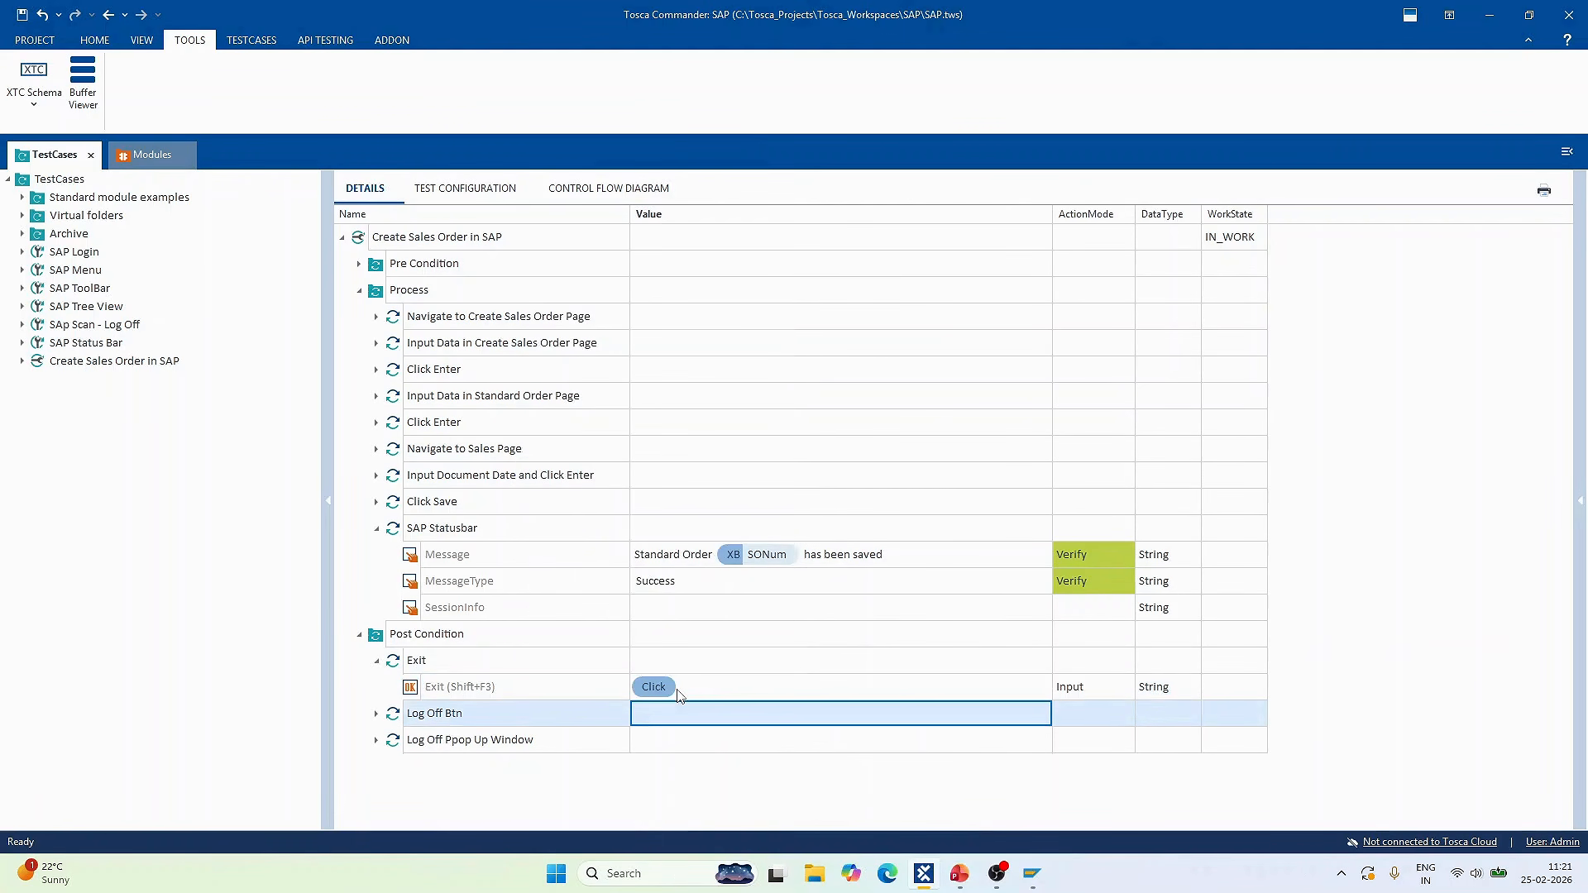
# Run the Exit test step in ScratchBook to leave SAP's order screen, and return to Tosca Commander.
pyautogui.rightClick(401, 660)
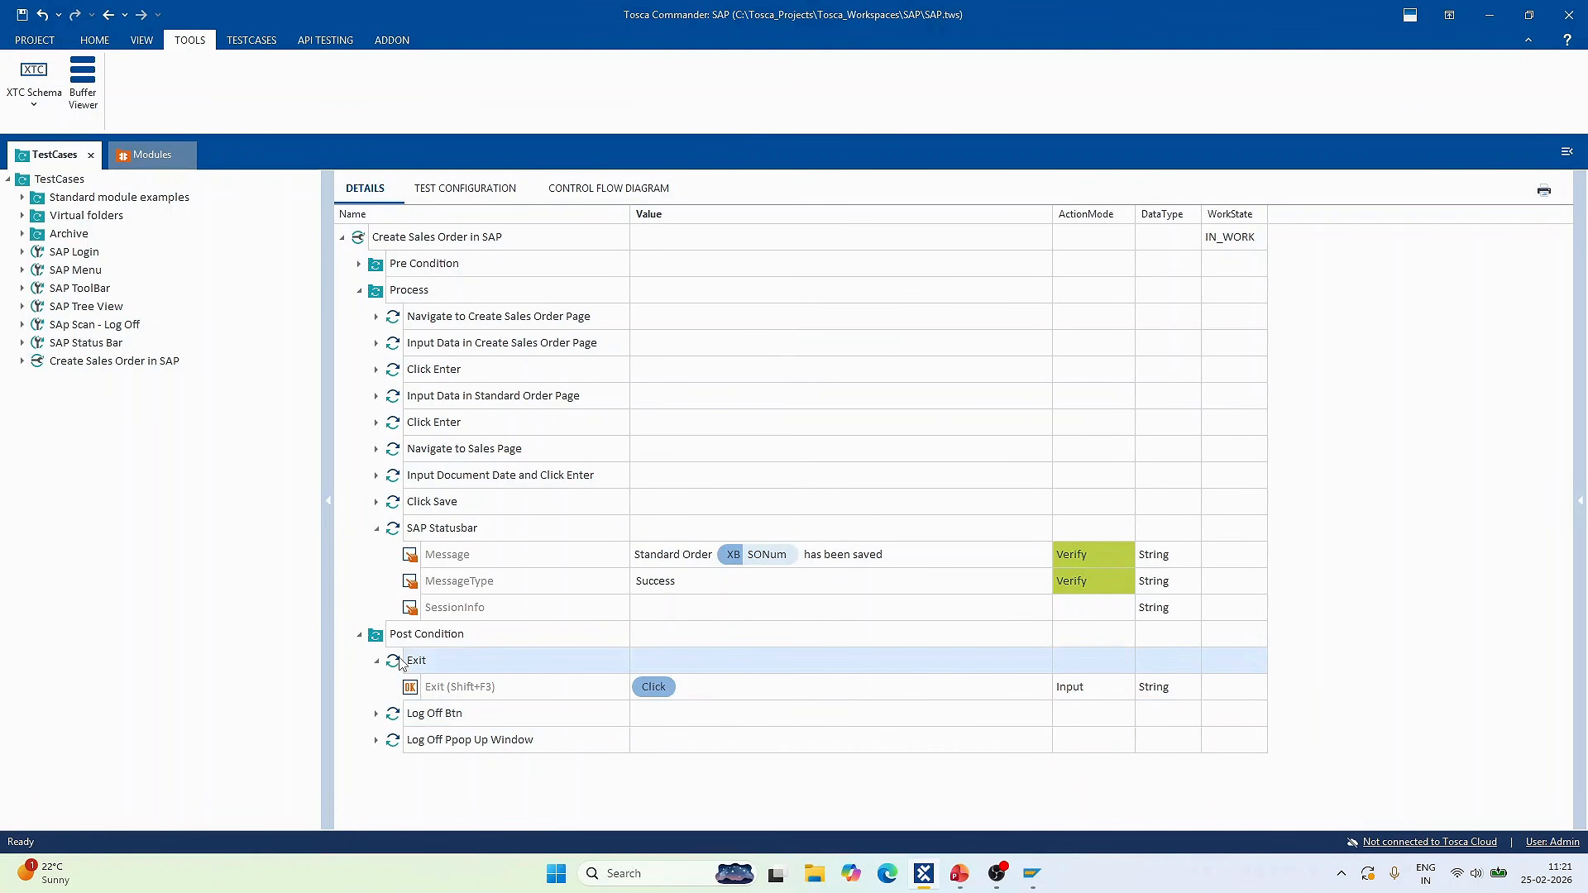
pyautogui.click(539, 435)
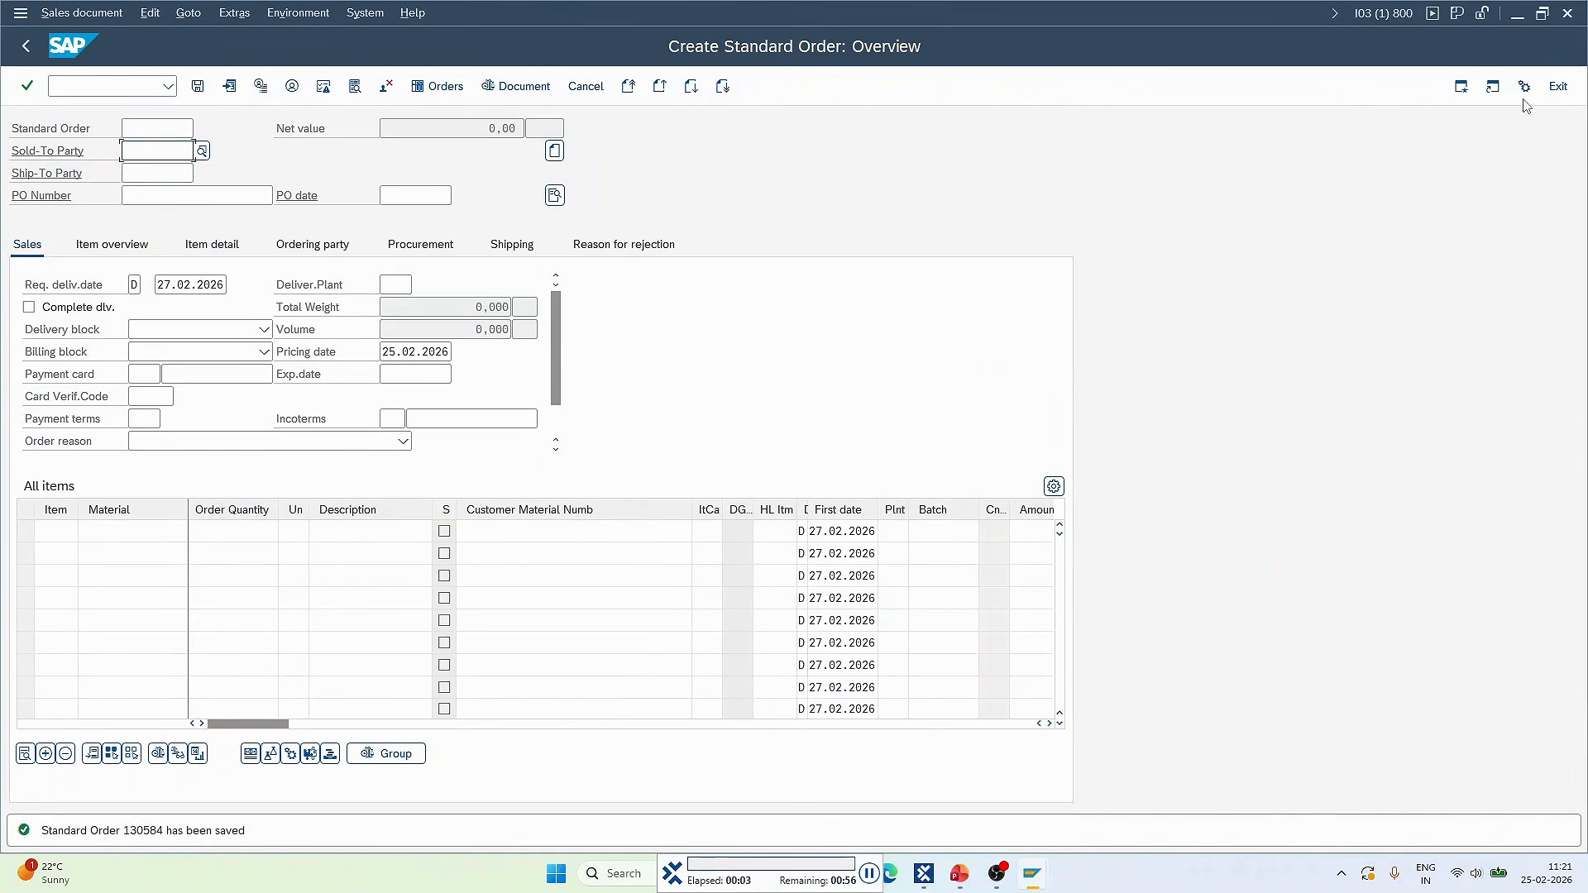
pyautogui.click(1559, 86)
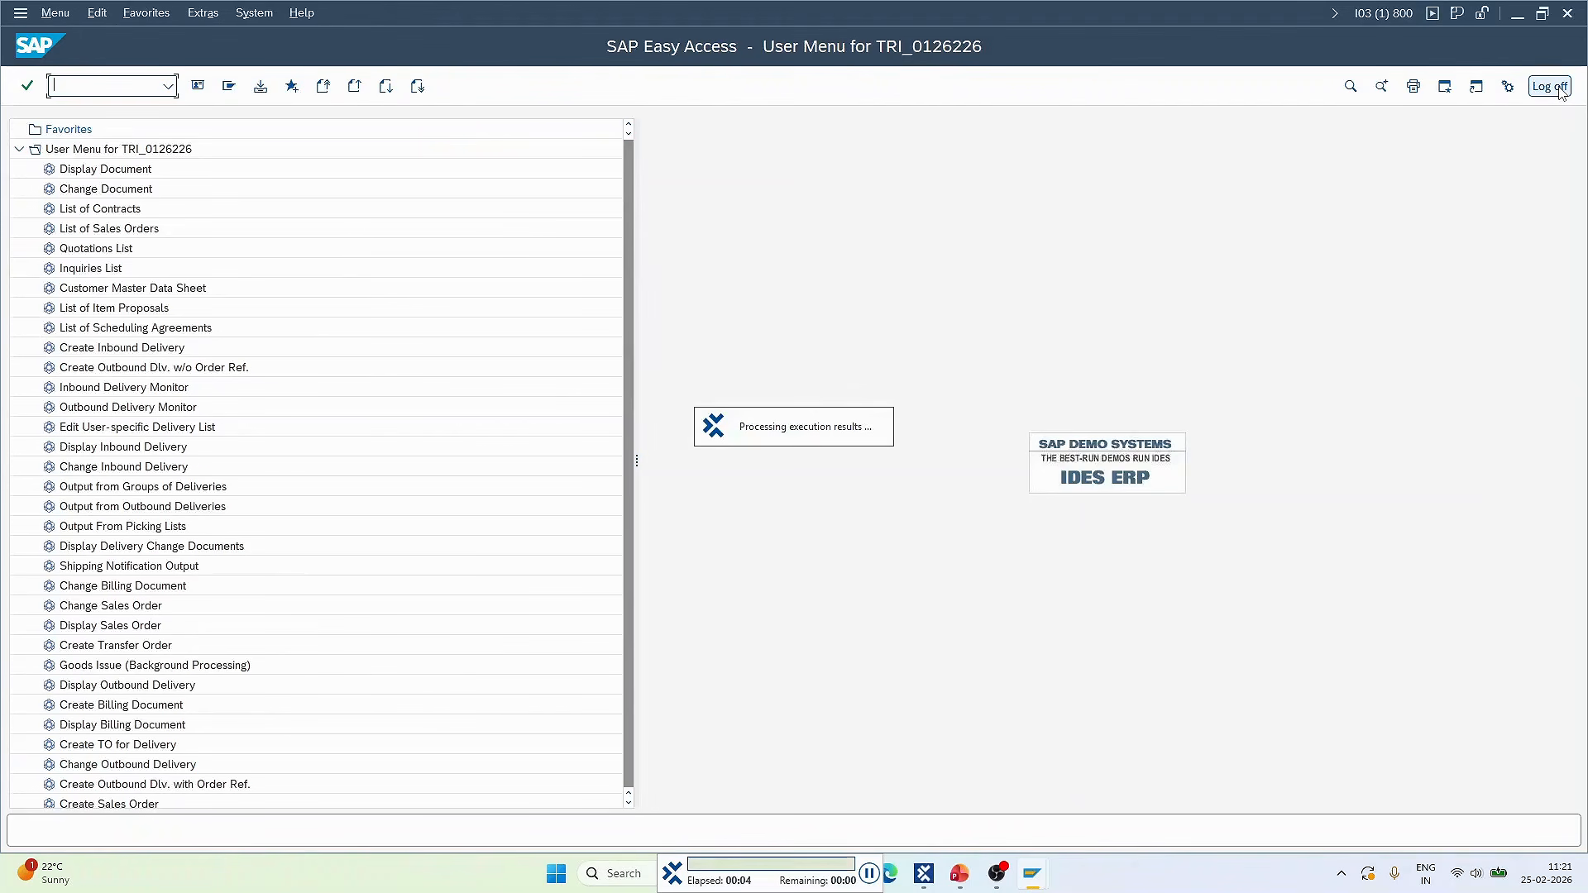
pyautogui.hotkey('alt', 'Tab')
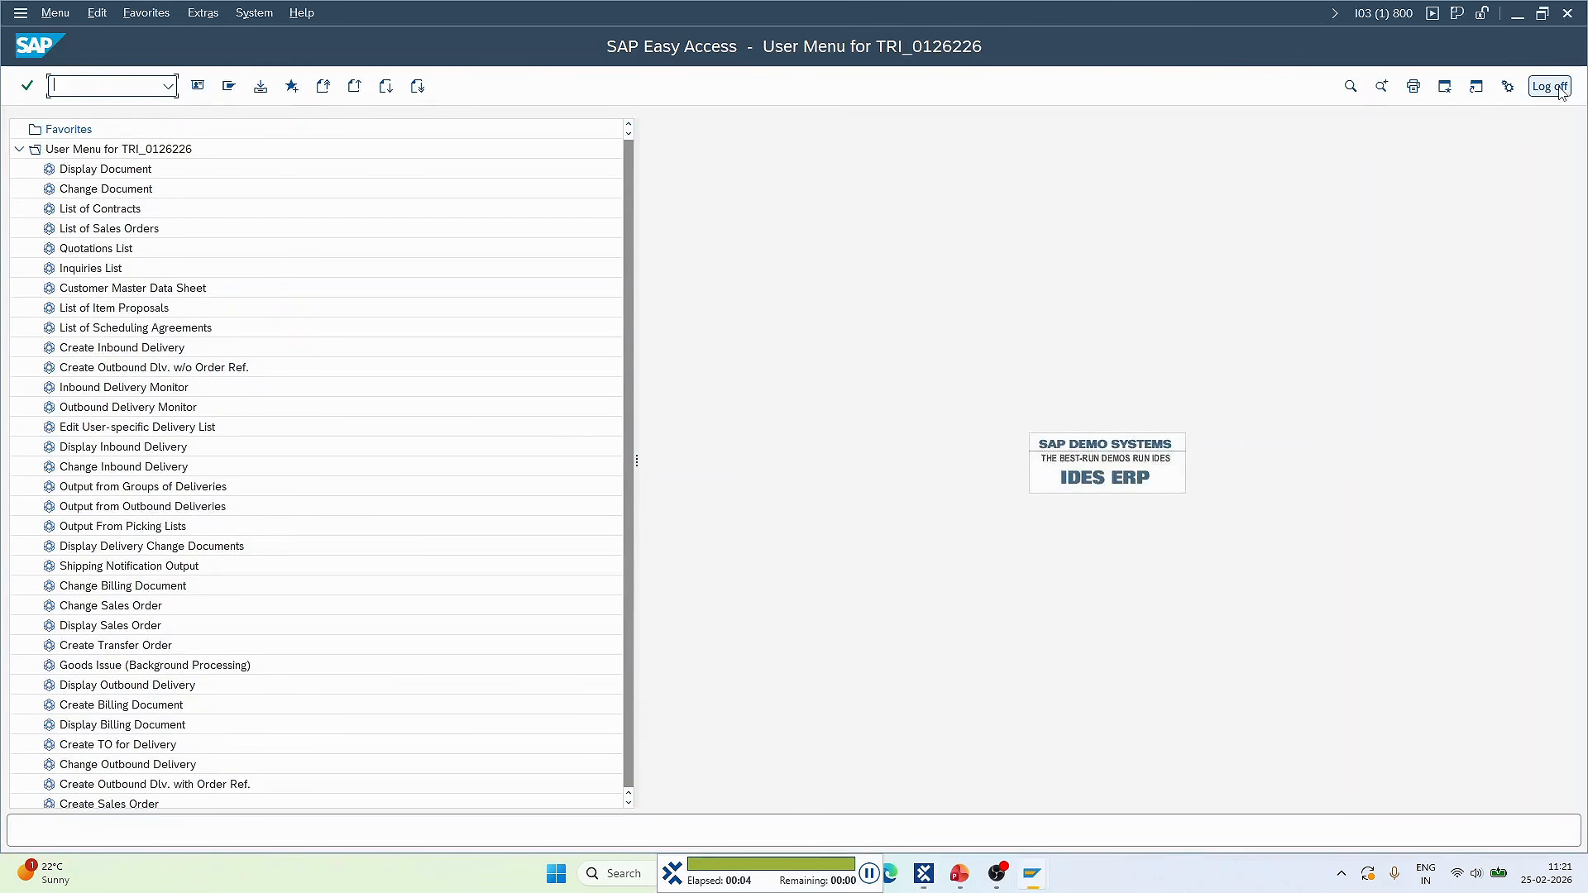
pyautogui.hotkey('alt', 'Tab')
pyautogui.hotkey('alt', 'Tab')
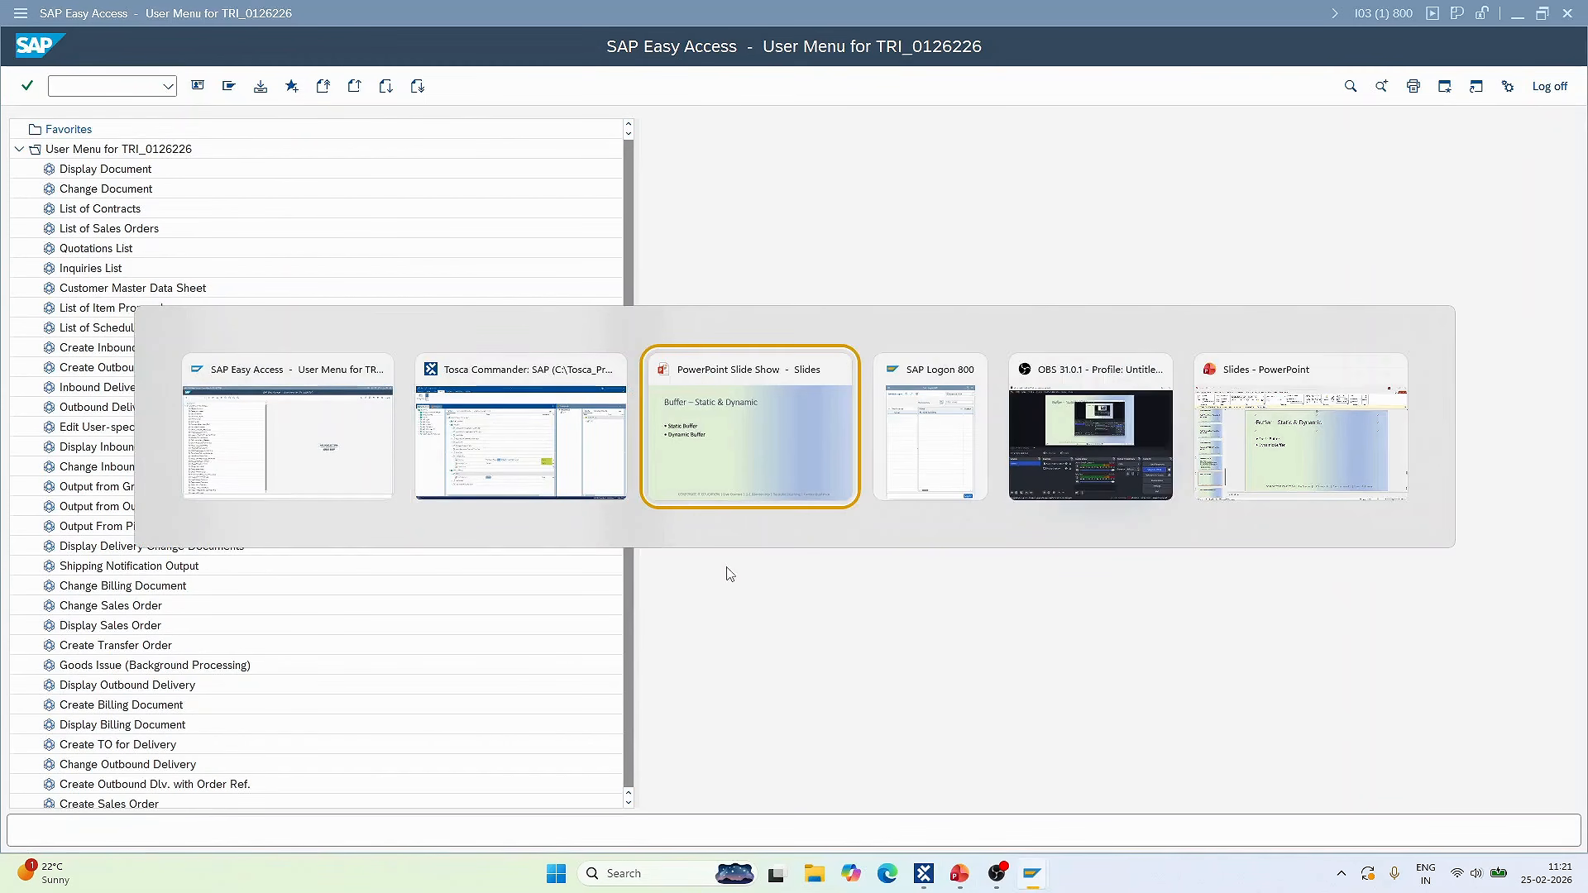
pyautogui.hotkey('alt', 'Tab')
pyautogui.hotkey('alt', 'Tab')
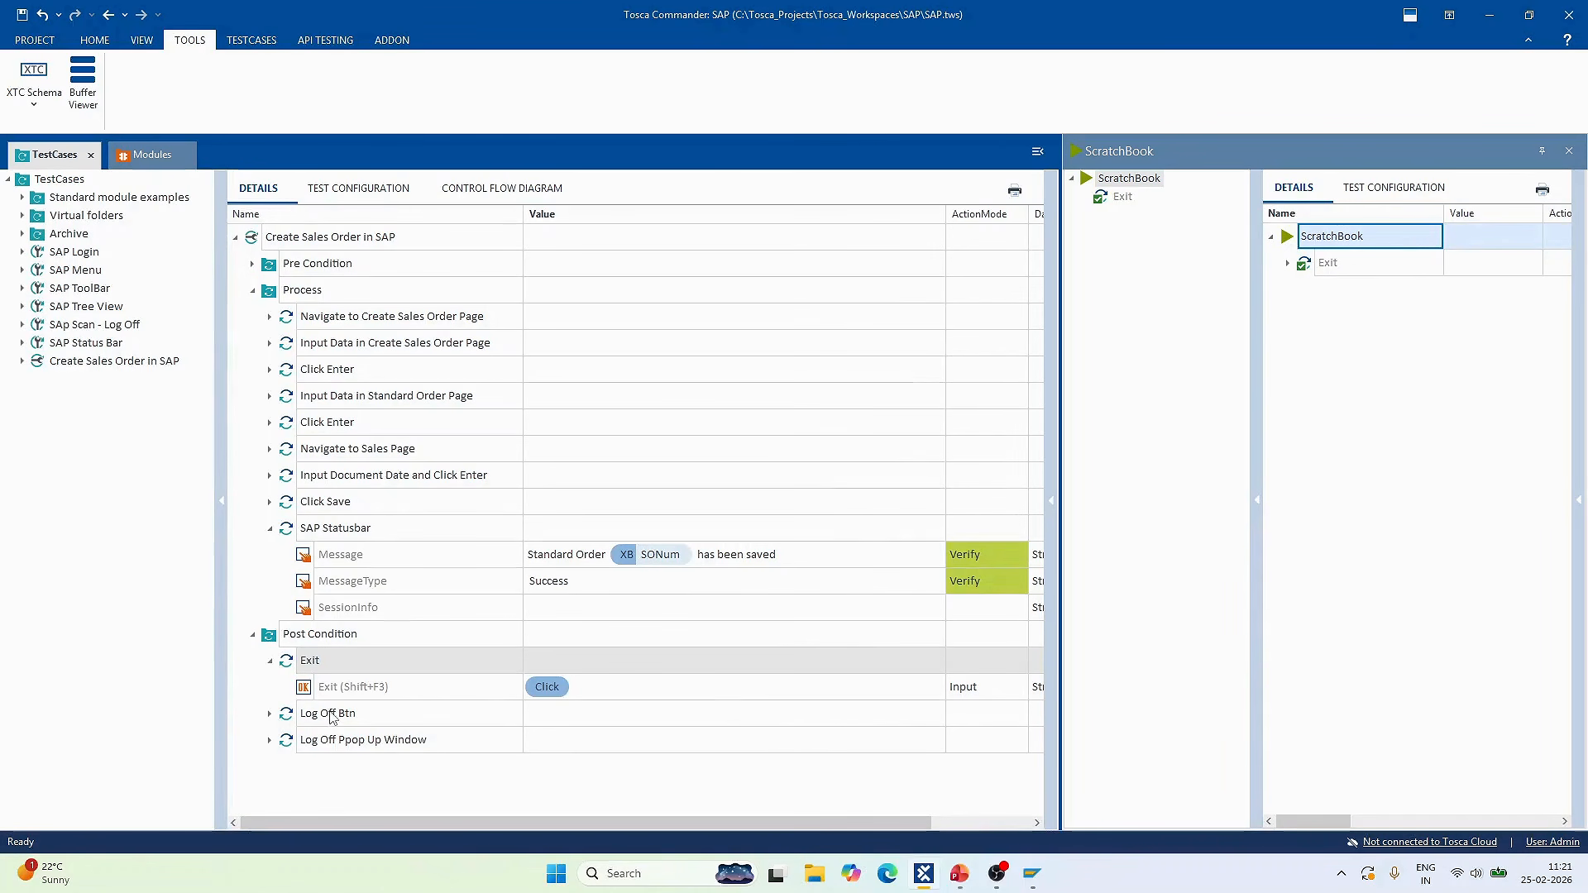
# Run the Log Off Btn and Log Off Ppop Up Window test steps together in ScratchBook to log off from SAP.
pyautogui.click(330, 714)
pyautogui.keyDown('shift'); pyautogui.click(335, 744); pyautogui.keyUp('shift')
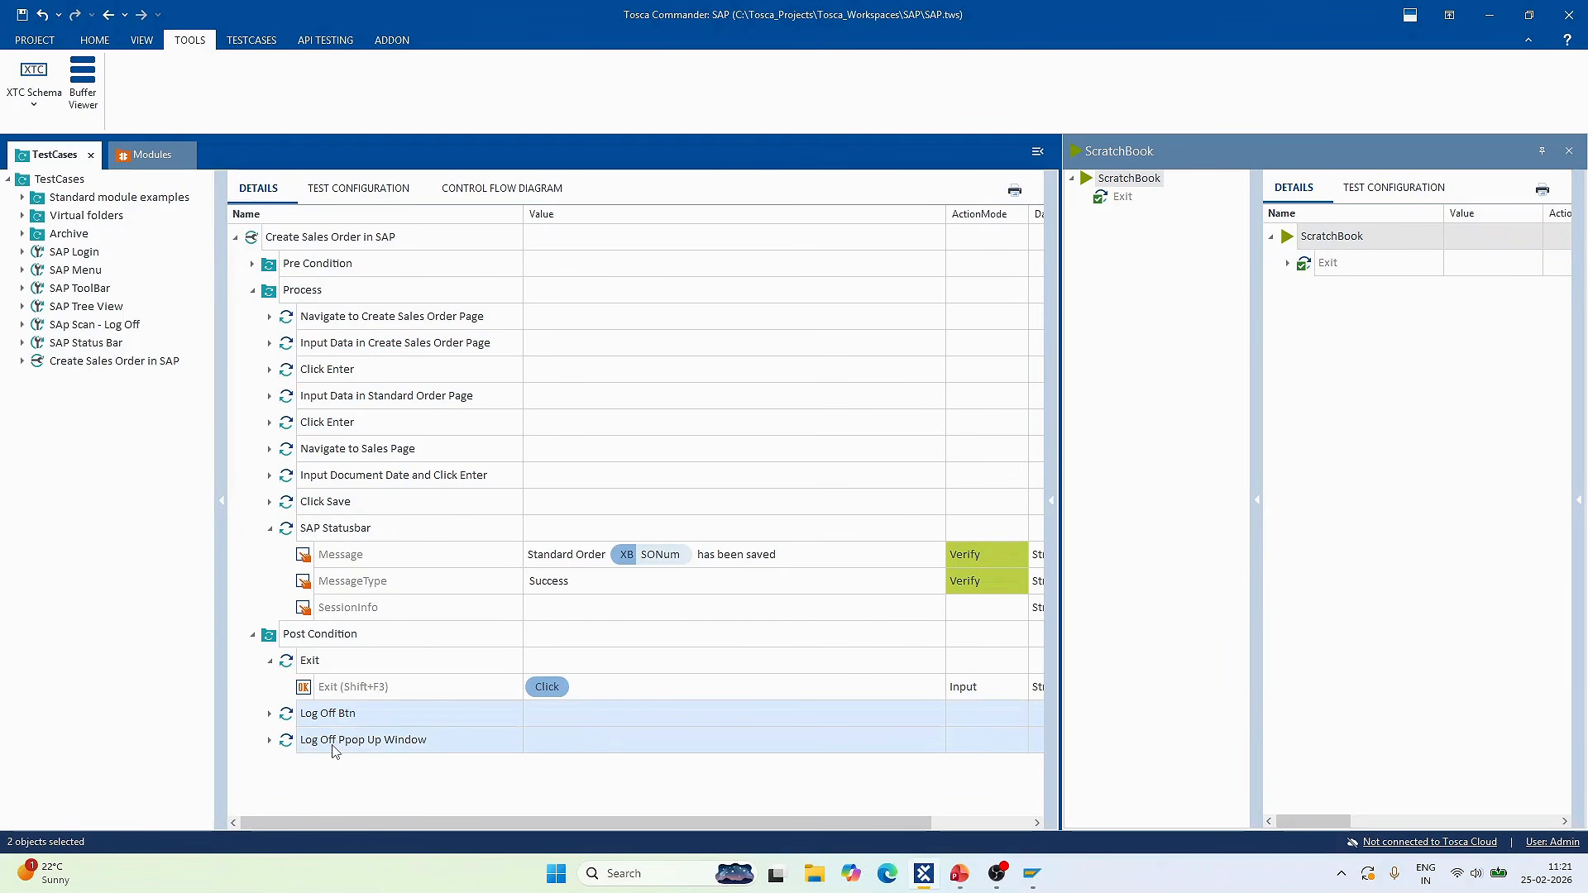
pyautogui.rightClick(335, 746)
pyautogui.click(383, 560)
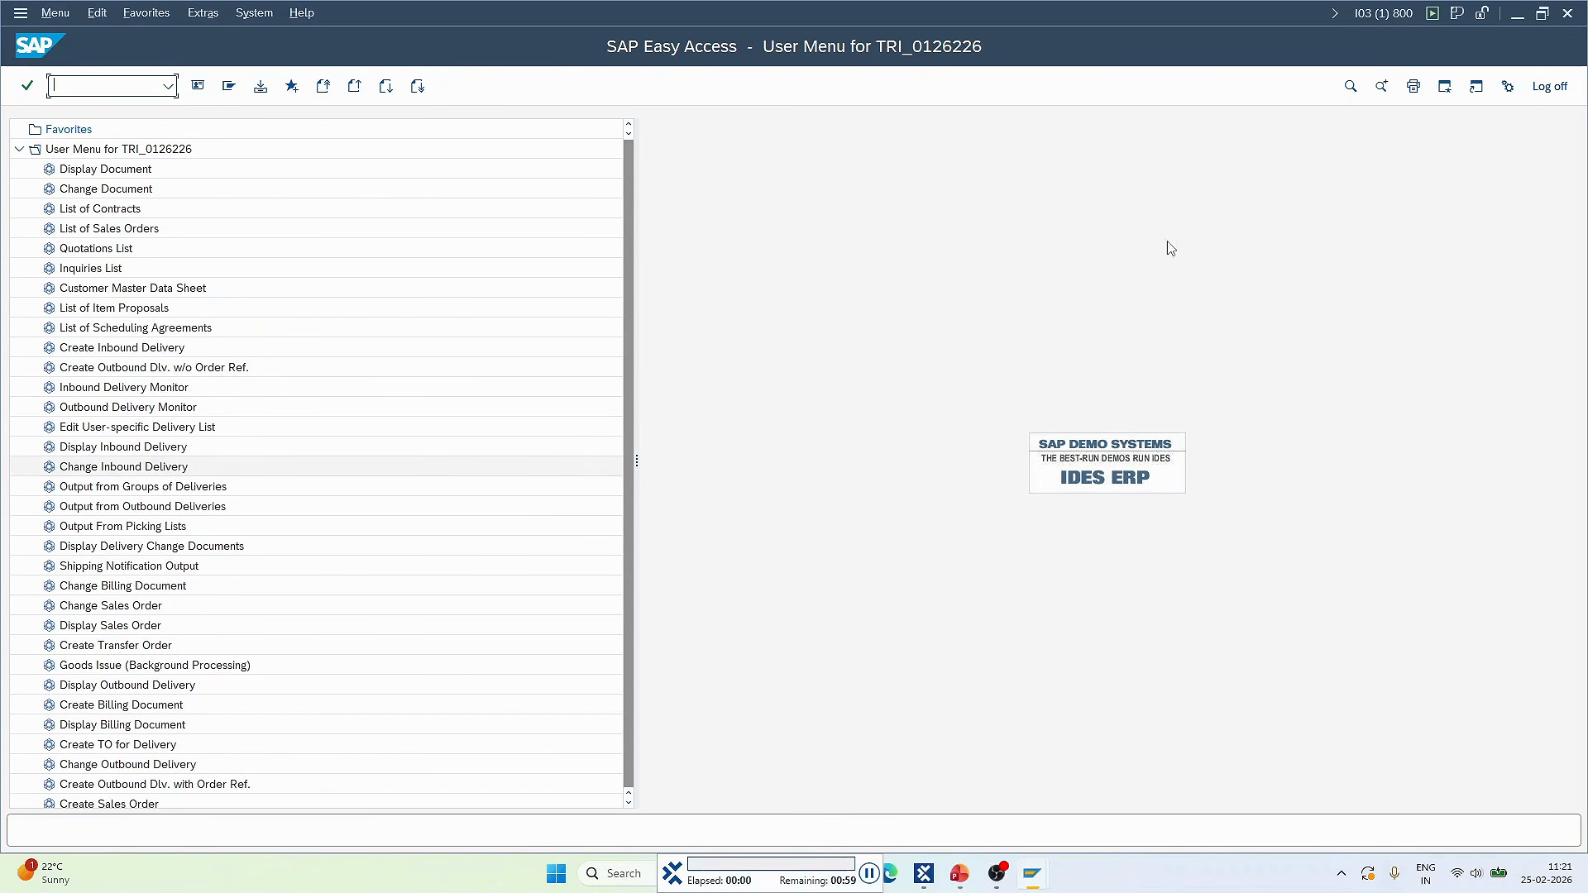
pyautogui.click(1550, 86)
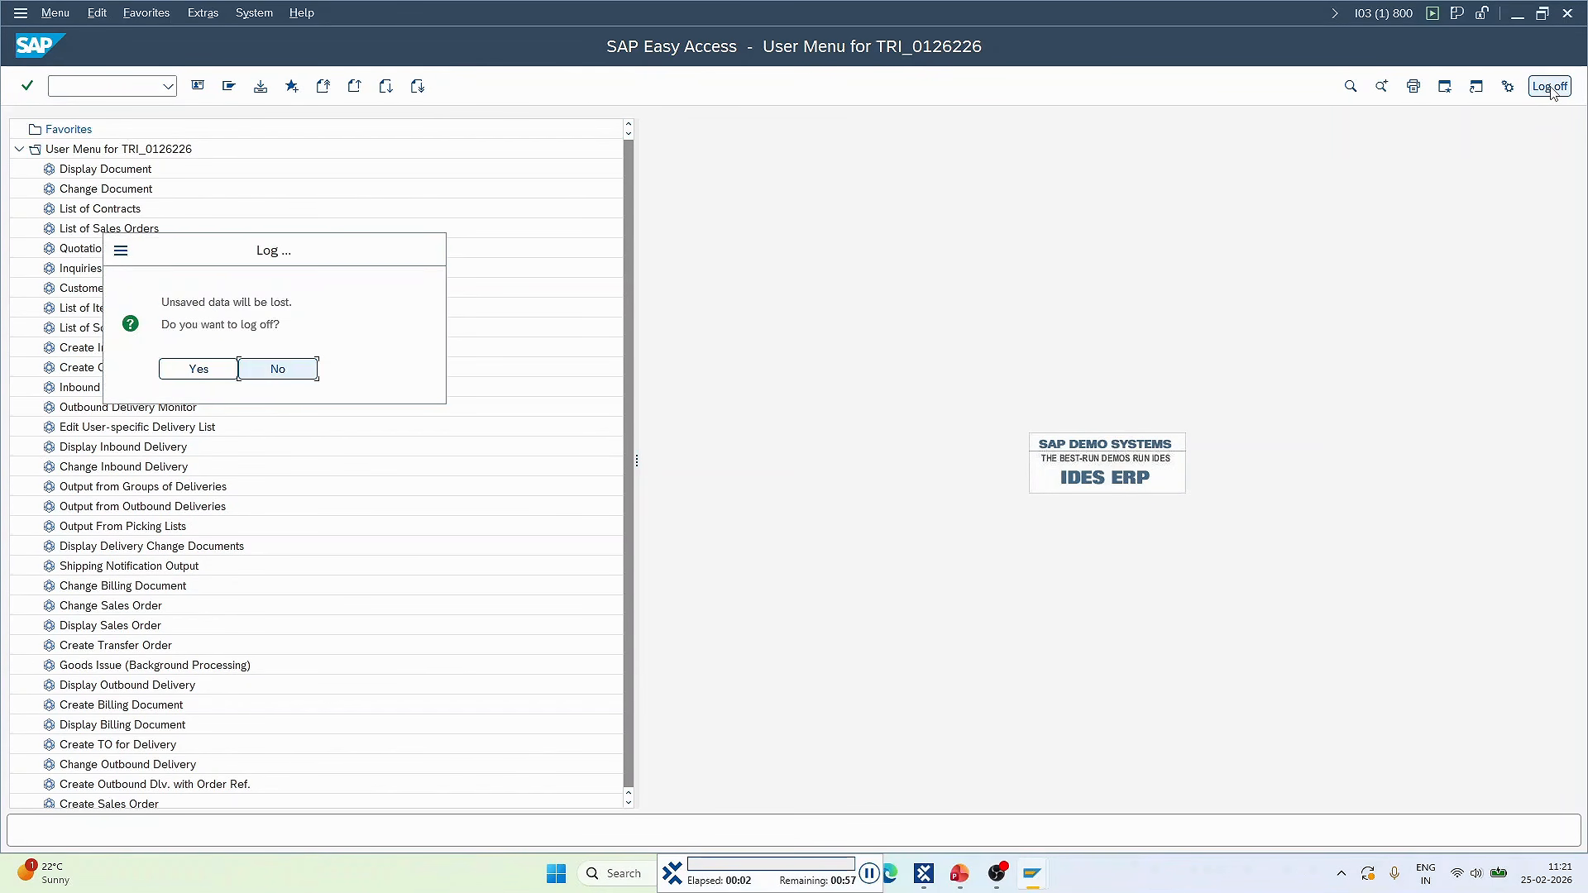
pyautogui.click(199, 368)
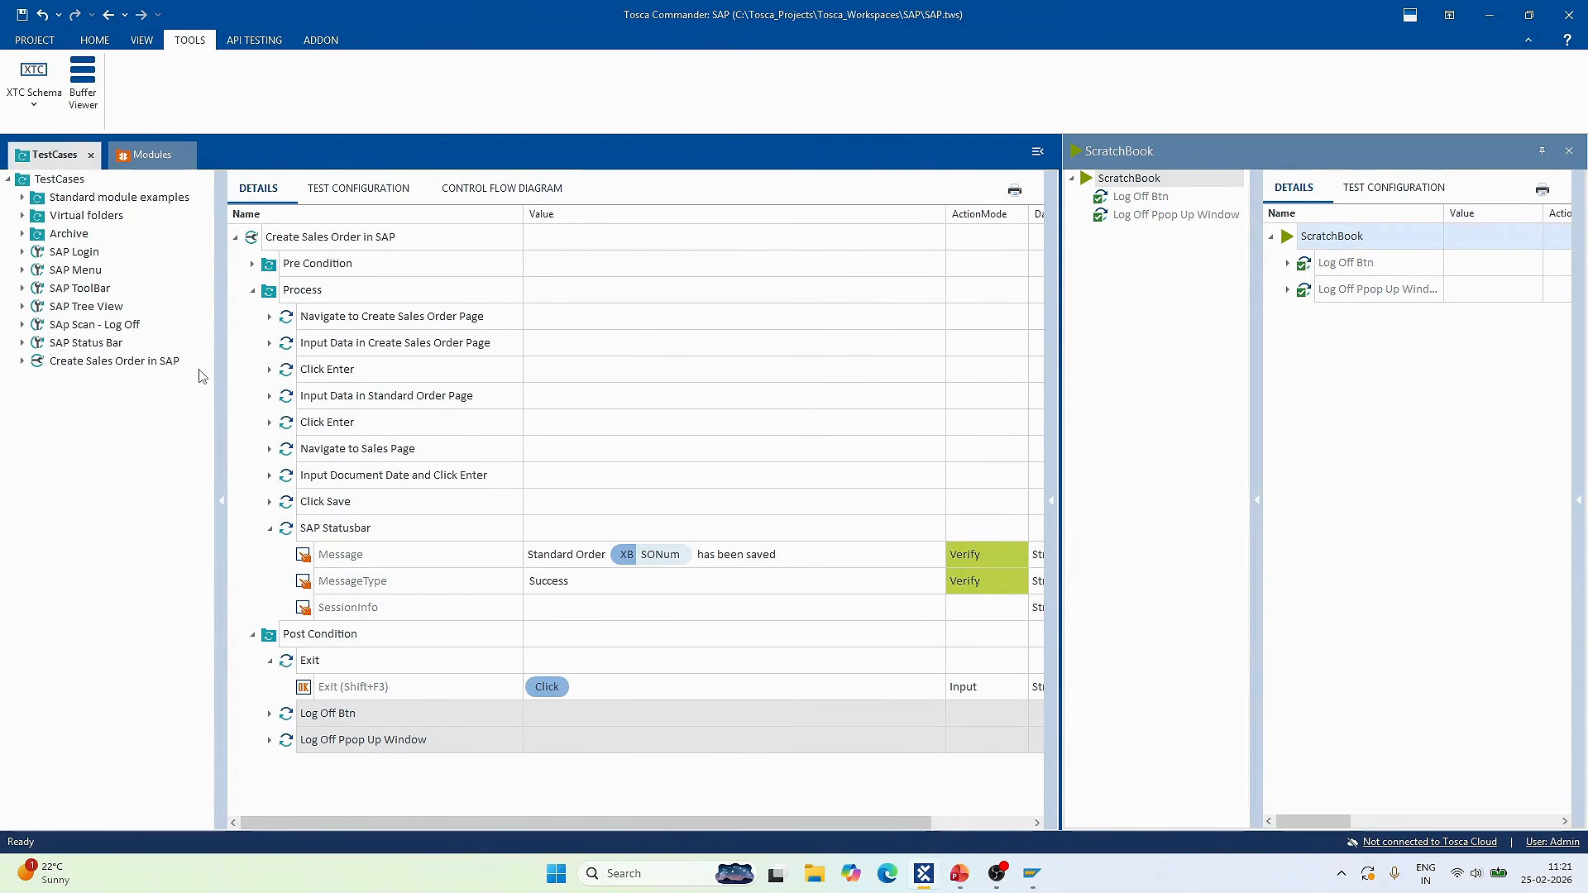
# Bring up the SAP Logon window to check the log-off, and return to the test case in Tosca Commander.
pyautogui.click(1031, 874)
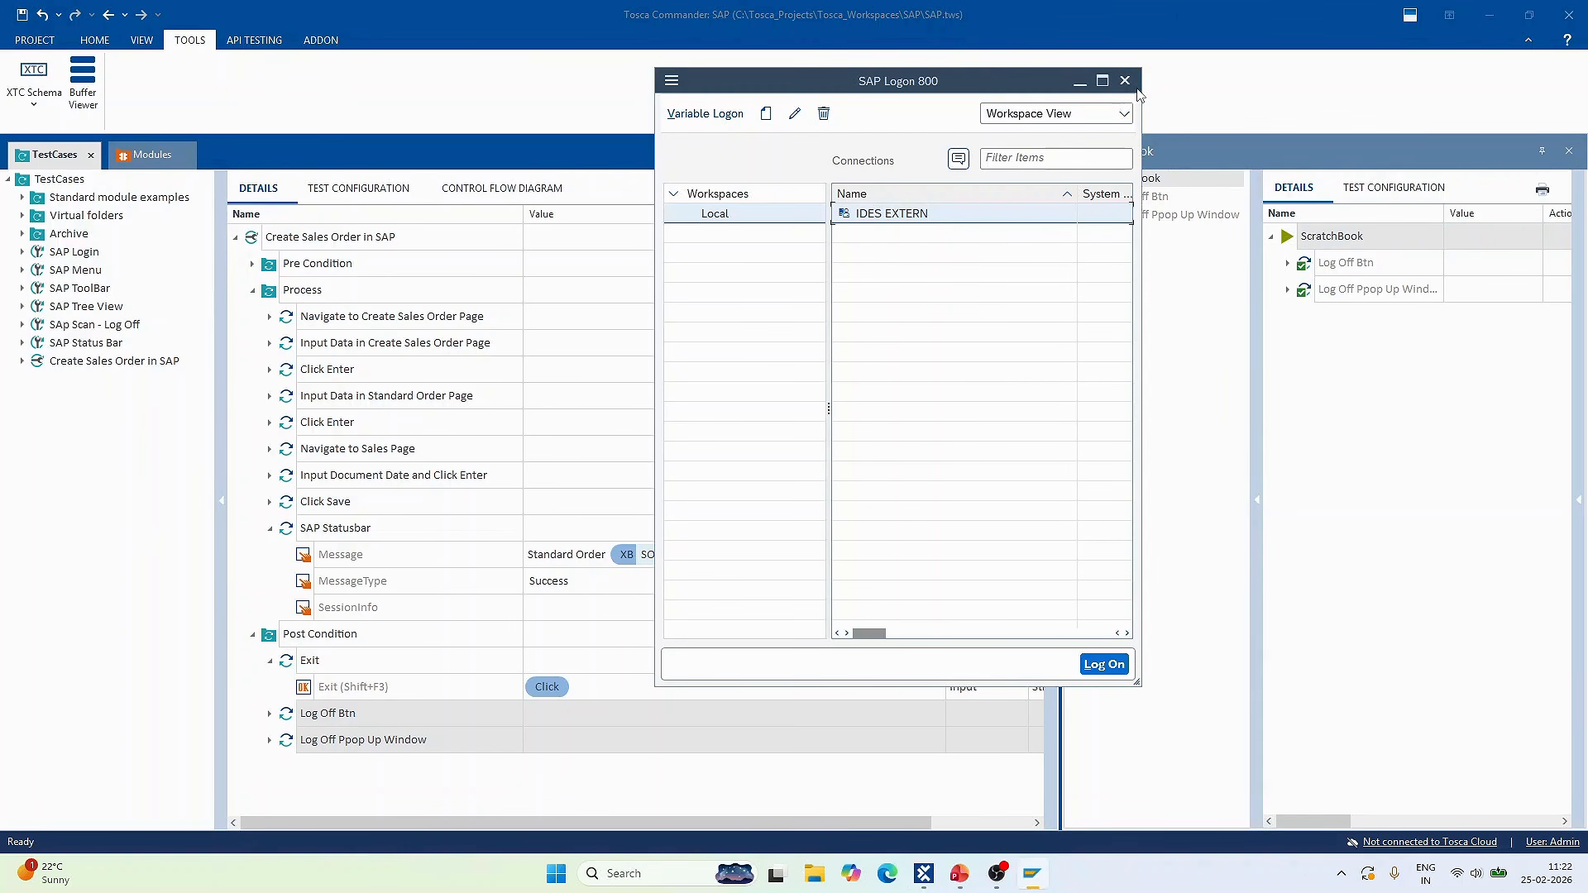
pyautogui.click(253, 689)
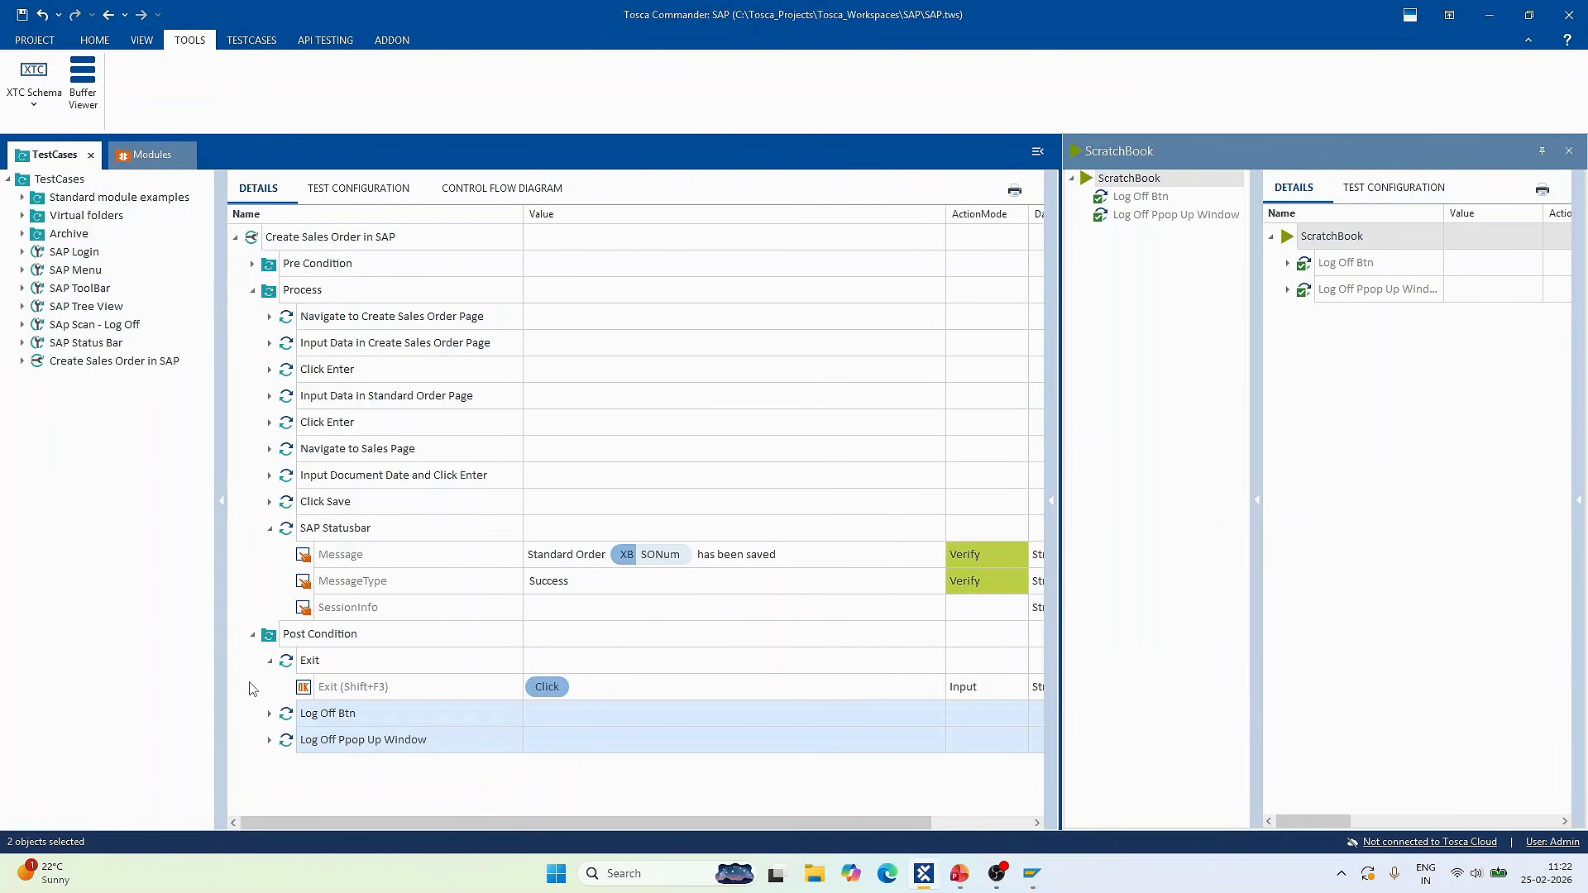
pyautogui.hotkey('alt', 'Tab')
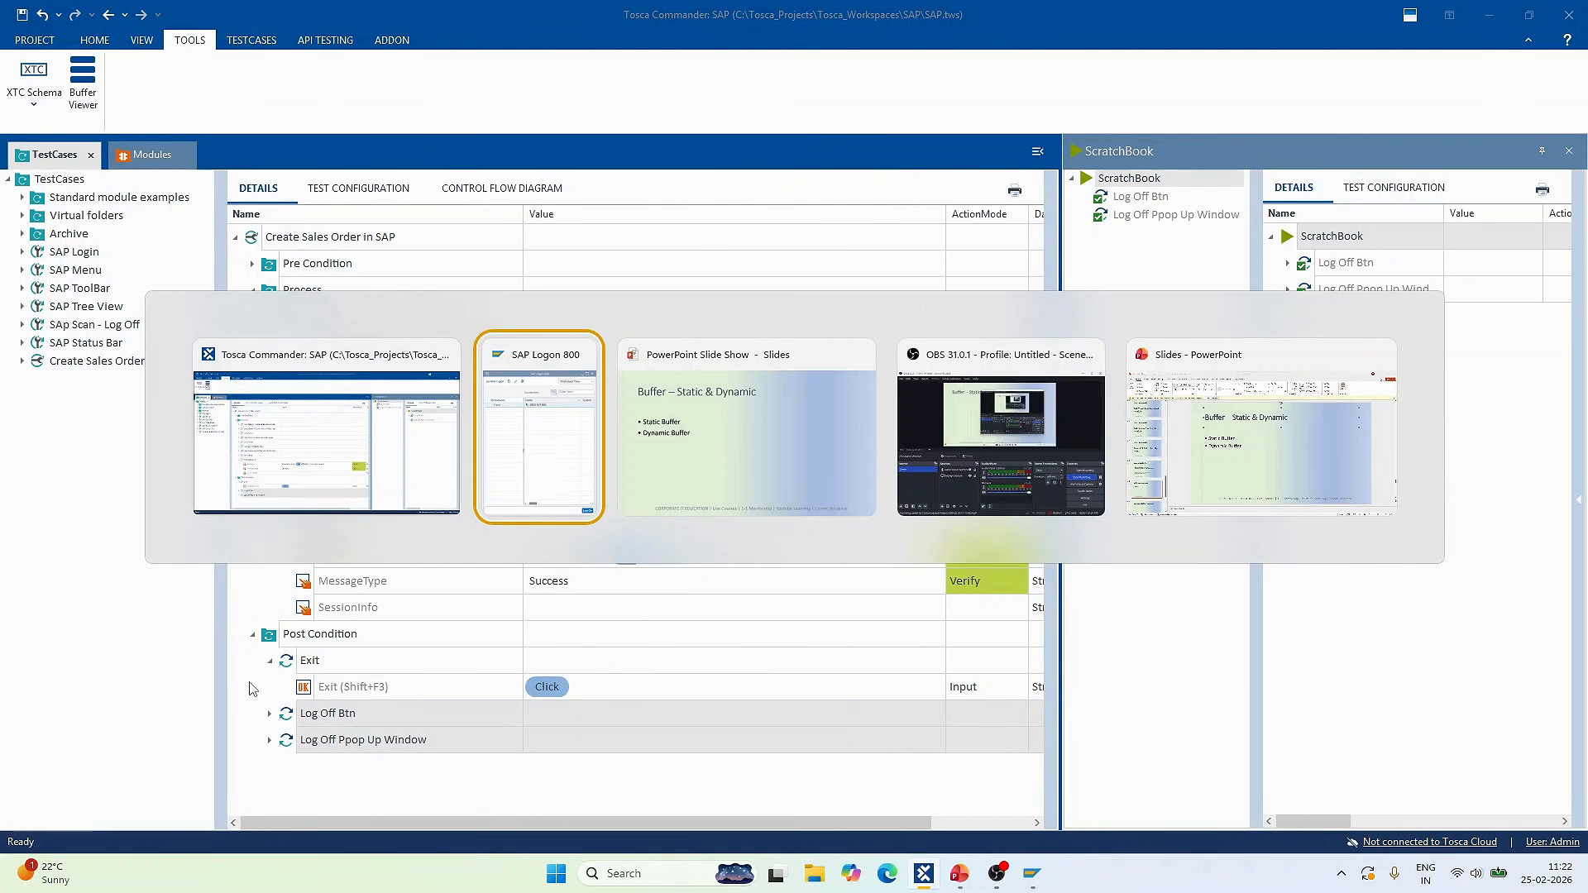
pyautogui.click(252, 689)
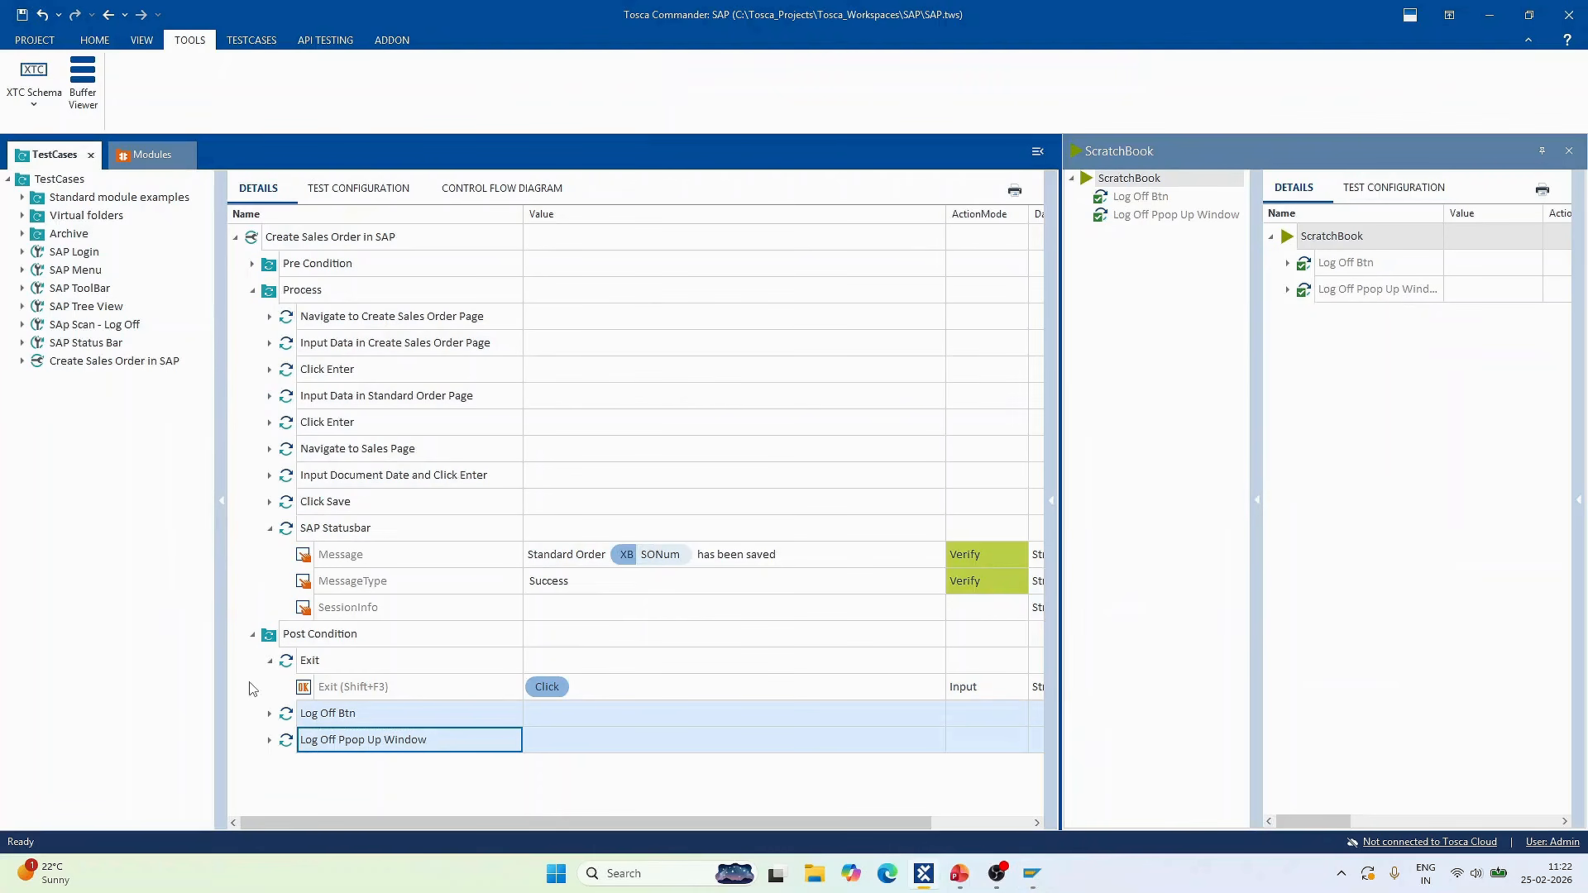